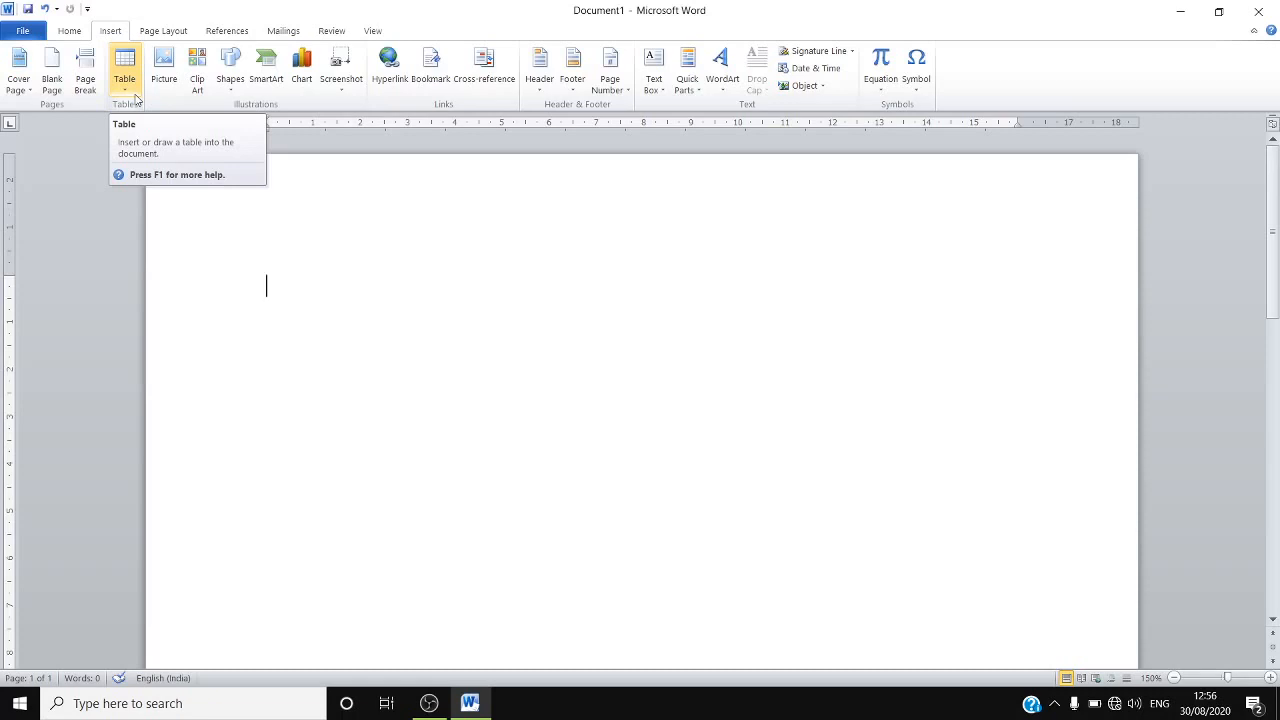
Step: Insert a table with 3 columns and 3 rows
{"action": "left_click", "coordinate": [136, 97]}
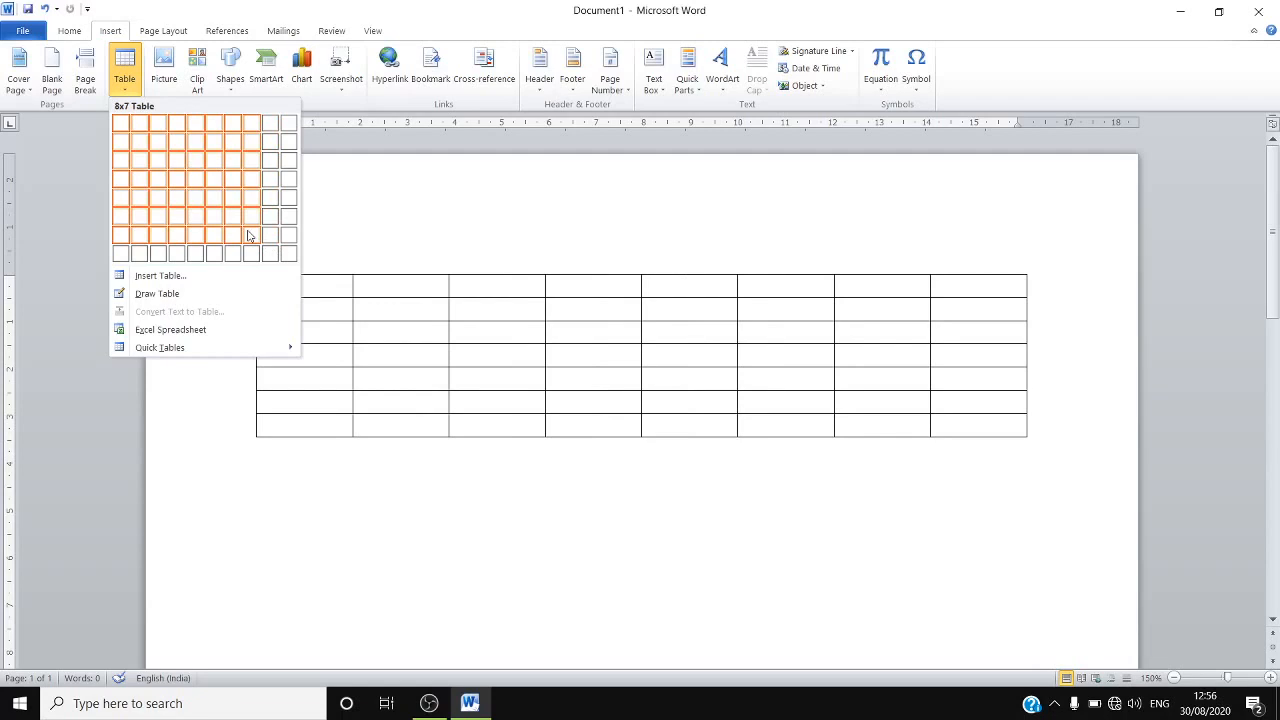
{"action": "left_click", "coordinate": [162, 165]}
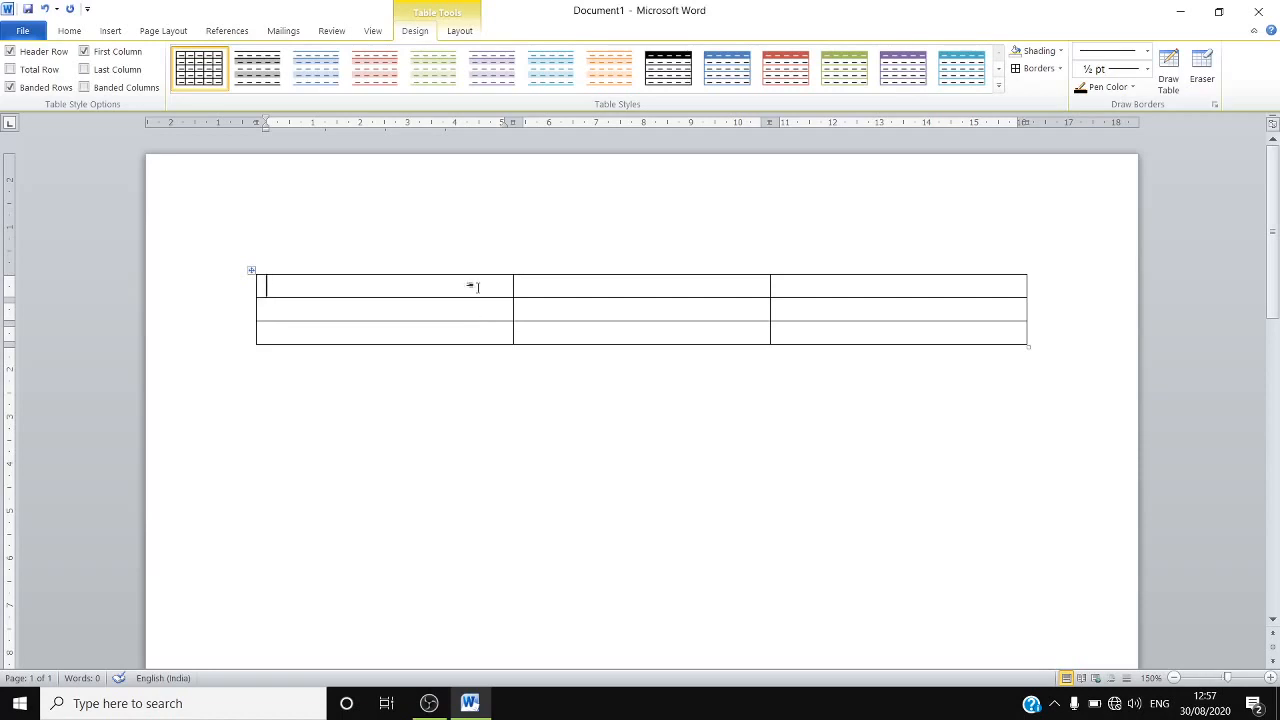
Step: Select all three cells of the table's first row
{"action": "left_click_drag", "start_coordinate": [863, 280], "coordinate": [327, 280]}
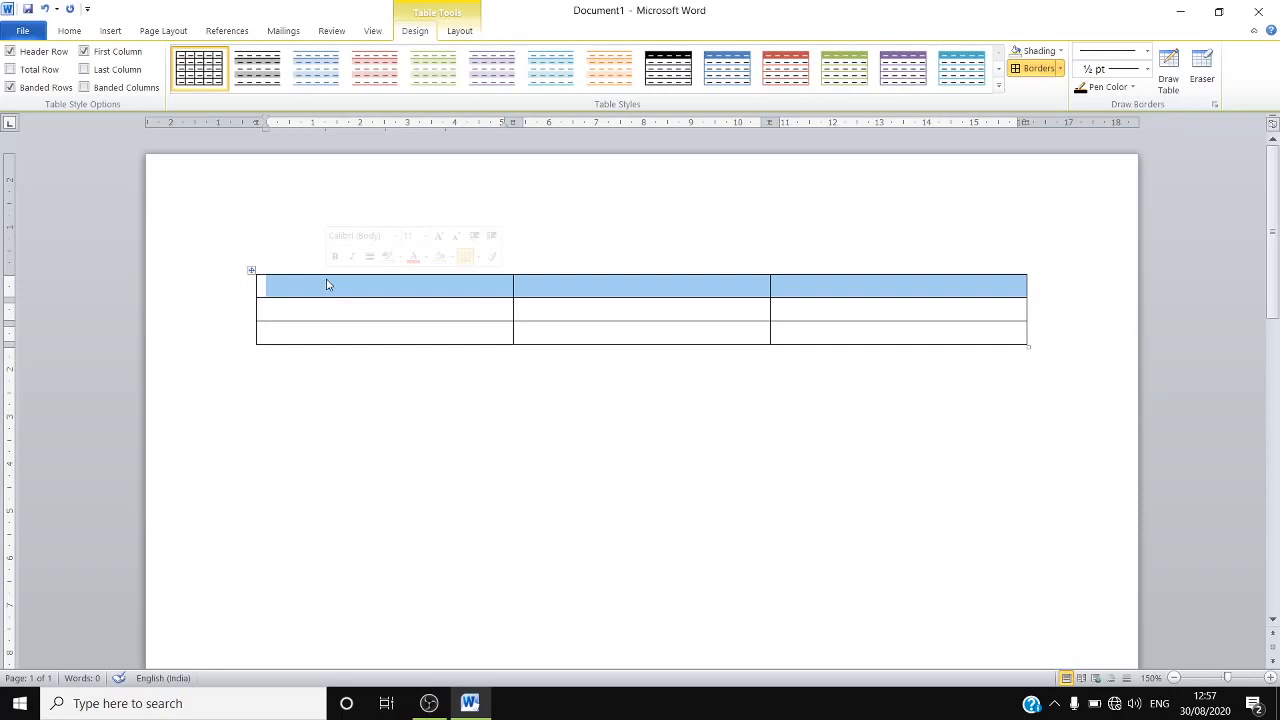
{"action": "left_click", "coordinate": [434, 708]}
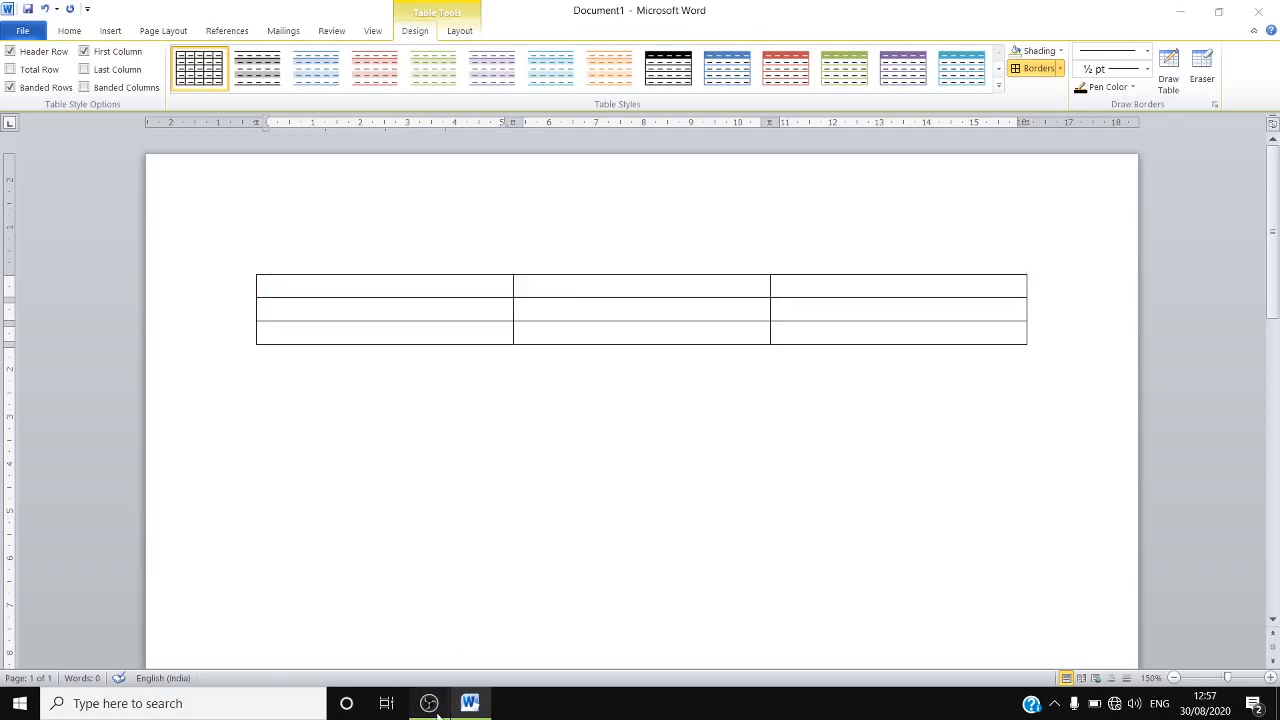
{"action": "left_click", "coordinate": [1024, 530]}
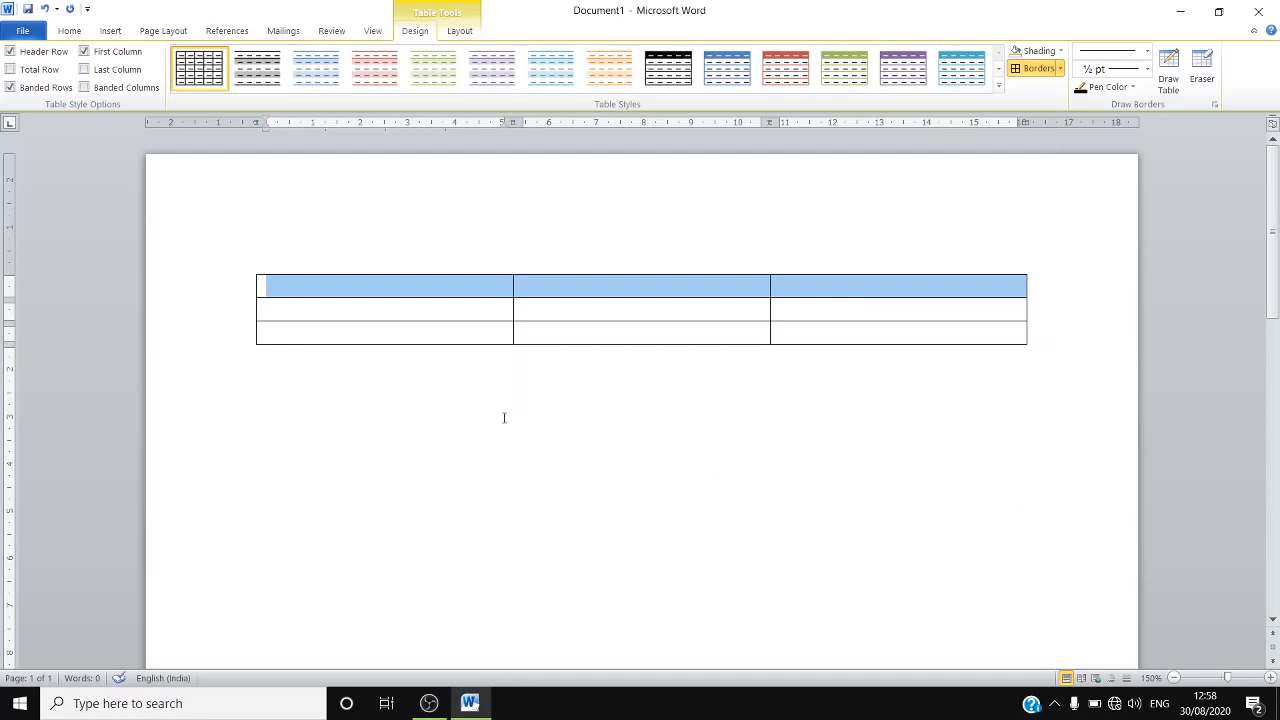
{"action": "left_click", "coordinate": [424, 289]}
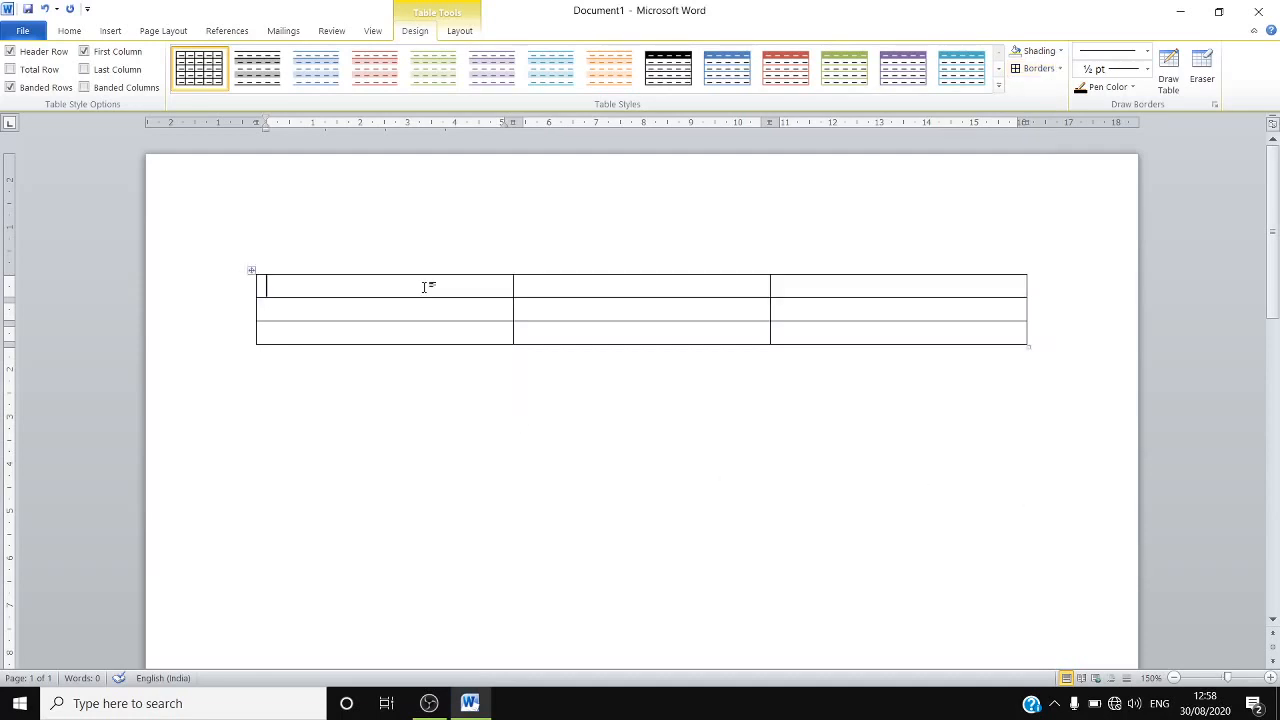
{"action": "left_click_drag", "start_coordinate": [424, 287], "coordinate": [818, 297]}
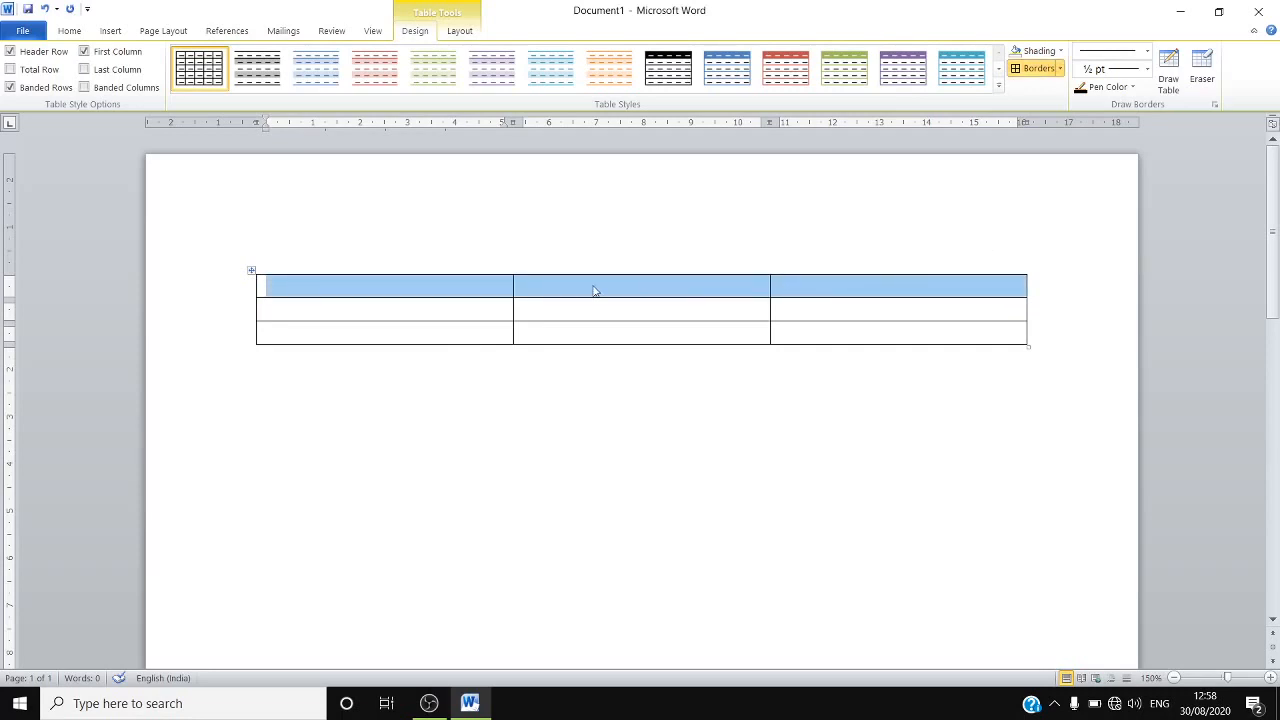
Step: Select the table's first, second and third columns one at a time, and repeat the round of column selections
{"action": "left_click", "coordinate": [466, 273]}
{"action": "left_click", "coordinate": [460, 281]}
{"action": "left_click", "coordinate": [466, 269]}
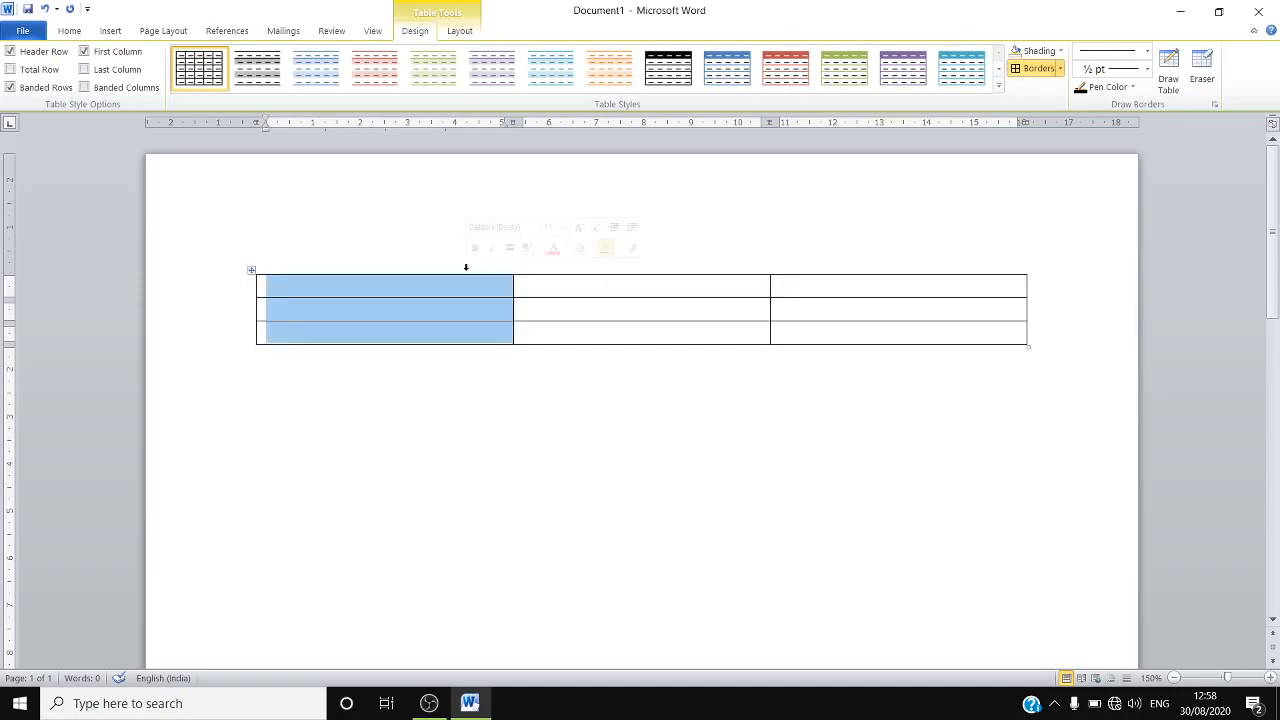
{"action": "left_click", "coordinate": [603, 281]}
{"action": "left_click", "coordinate": [607, 270]}
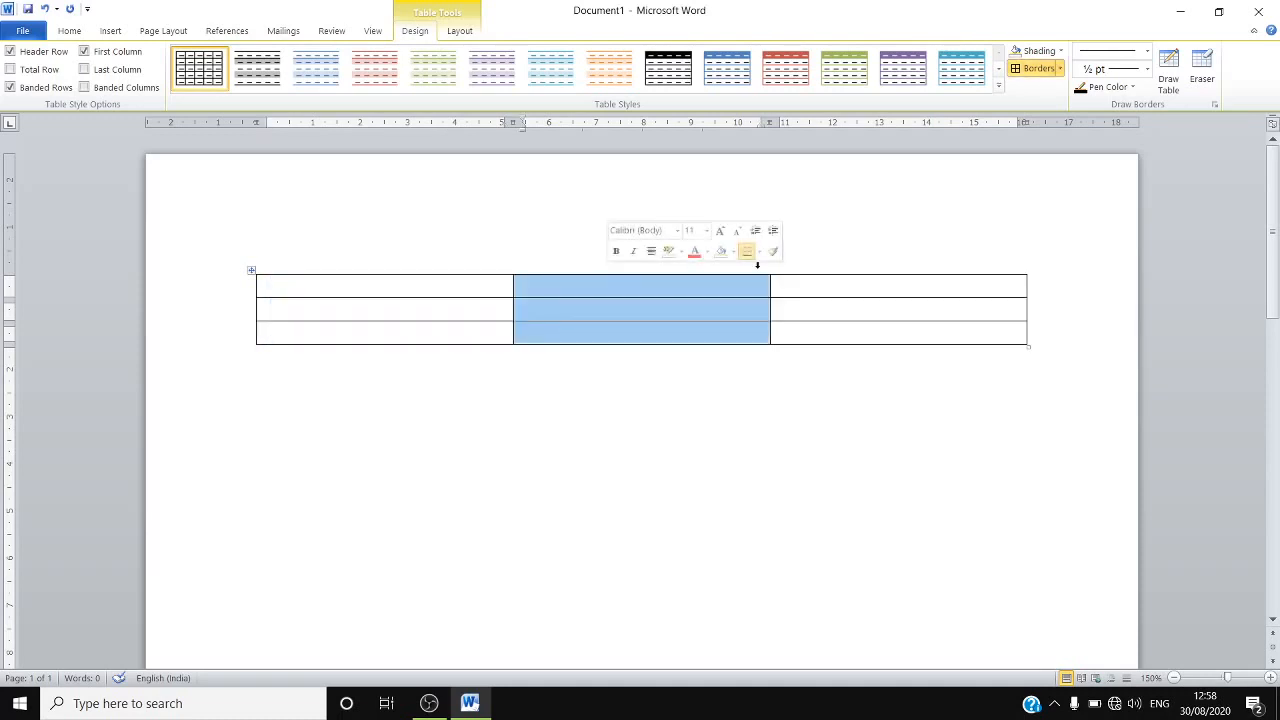
{"action": "left_click", "coordinate": [791, 268]}
{"action": "left_click", "coordinate": [391, 308]}
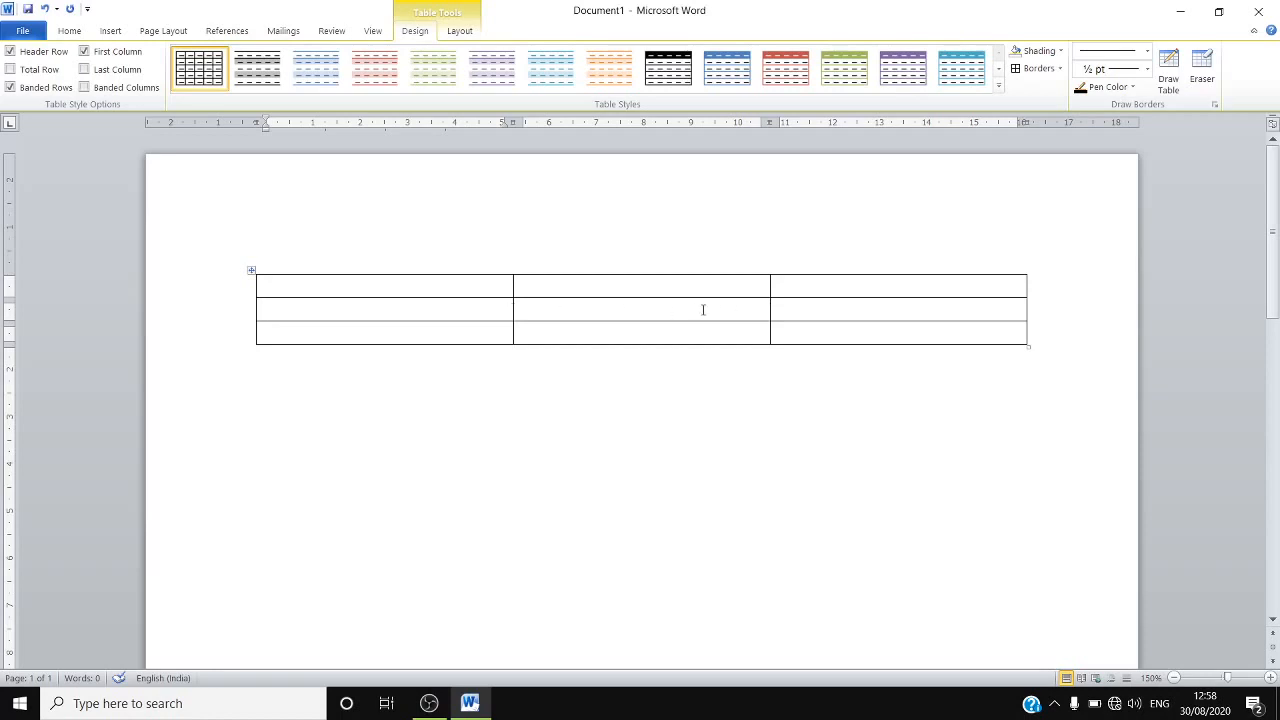
{"action": "left_click", "coordinate": [420, 268]}
{"action": "left_click", "coordinate": [584, 271]}
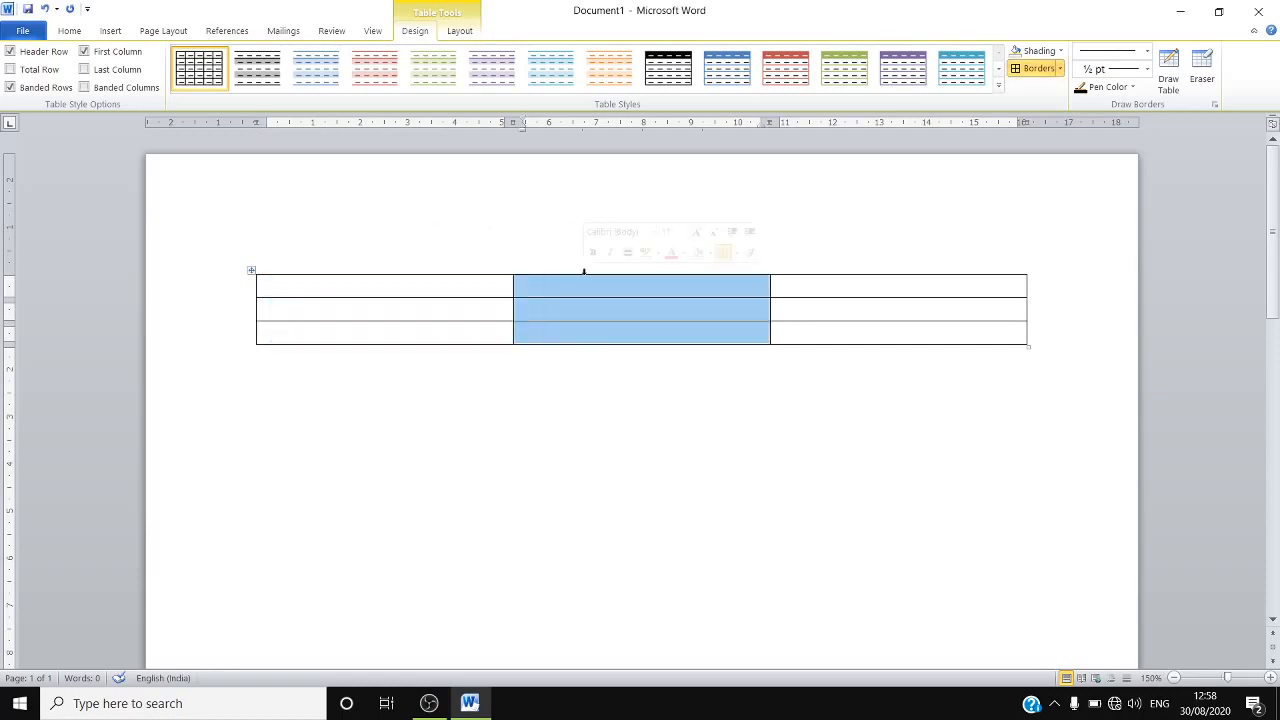
{"action": "left_click", "coordinate": [843, 268]}
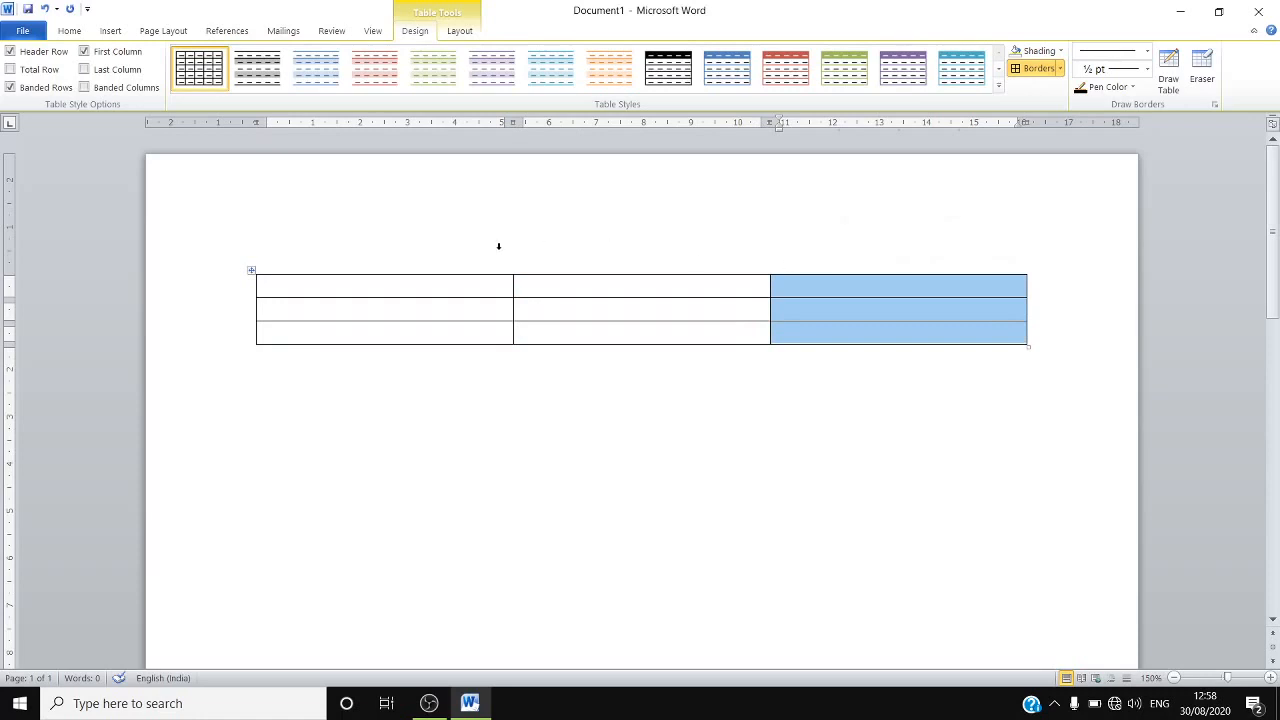
{"action": "left_click", "coordinate": [434, 284]}
{"action": "left_click", "coordinate": [442, 267]}
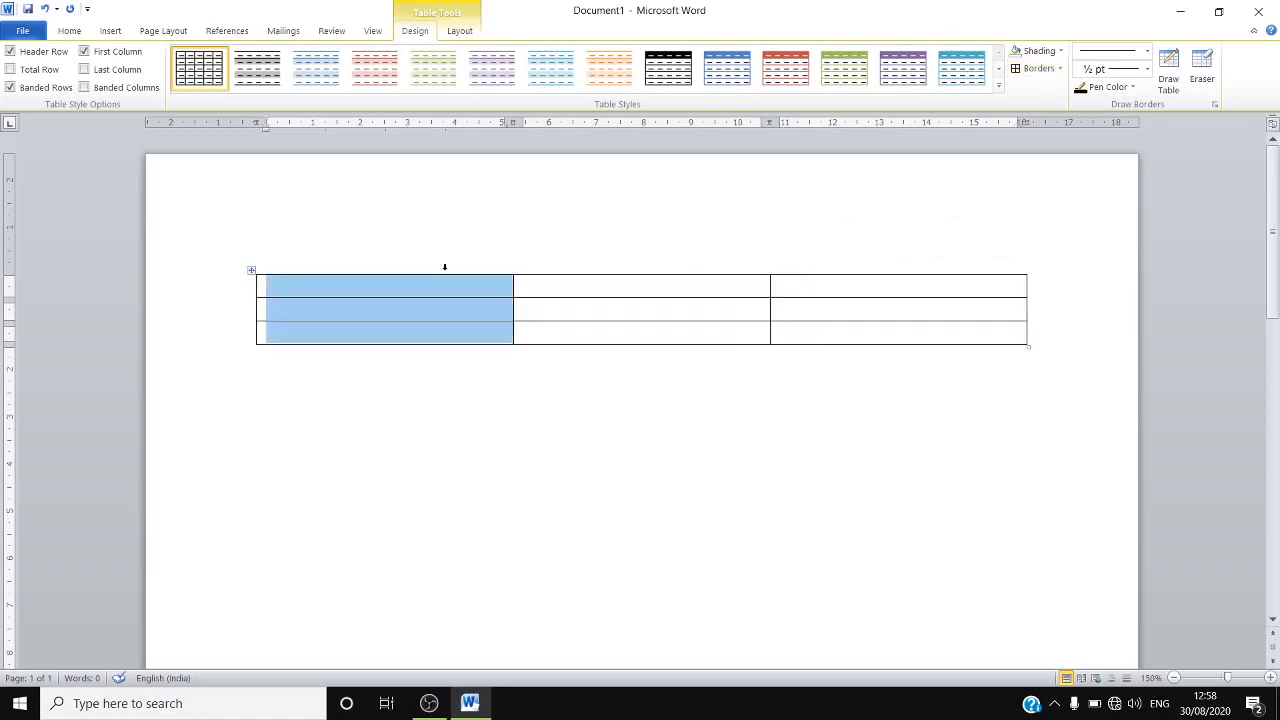
{"action": "left_click", "coordinate": [614, 264]}
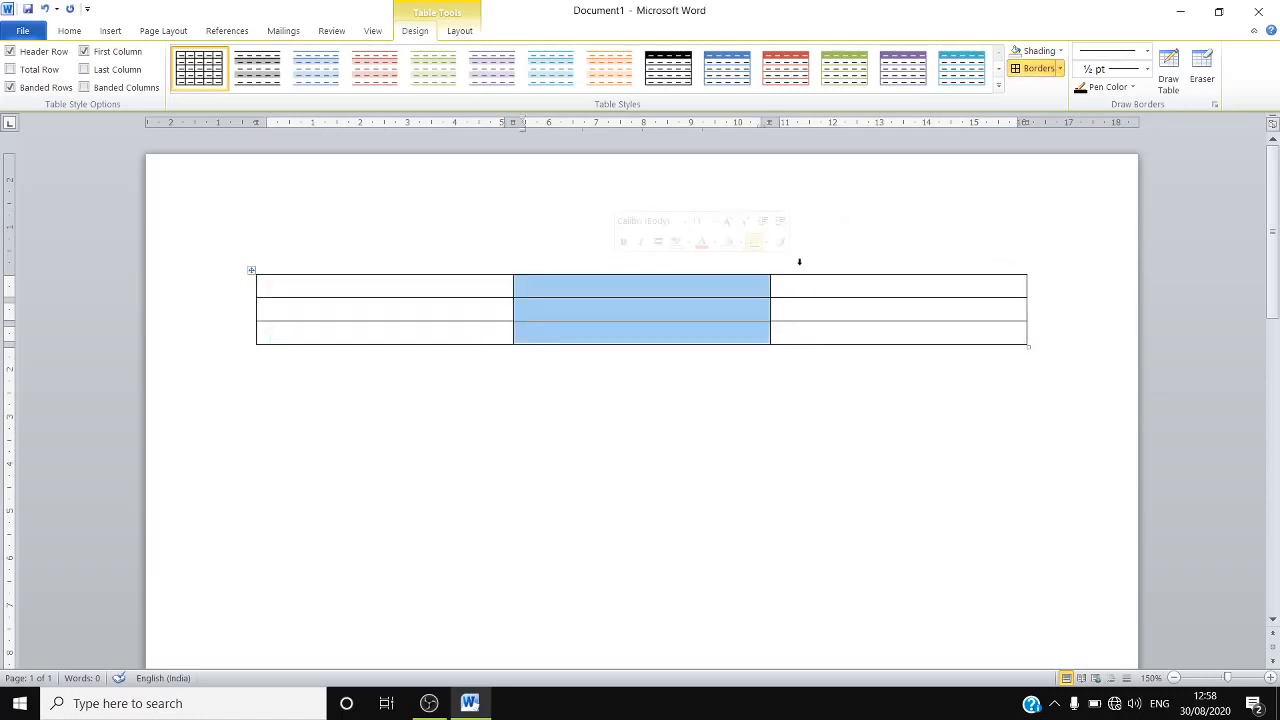
{"action": "left_click", "coordinate": [830, 262]}
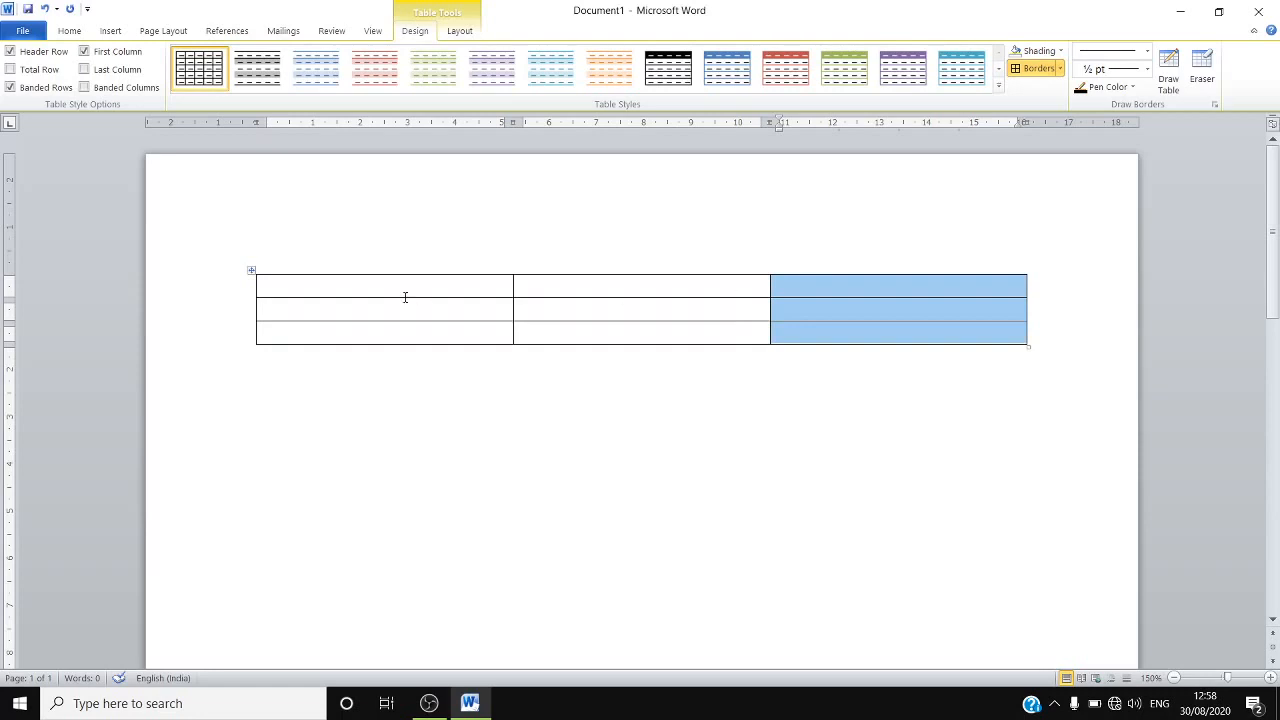
Step: Select the table's bottom row, clear that selection, and delete the entire 3-by-3 table
{"action": "left_click_drag", "start_coordinate": [403, 284], "coordinate": [787, 346]}
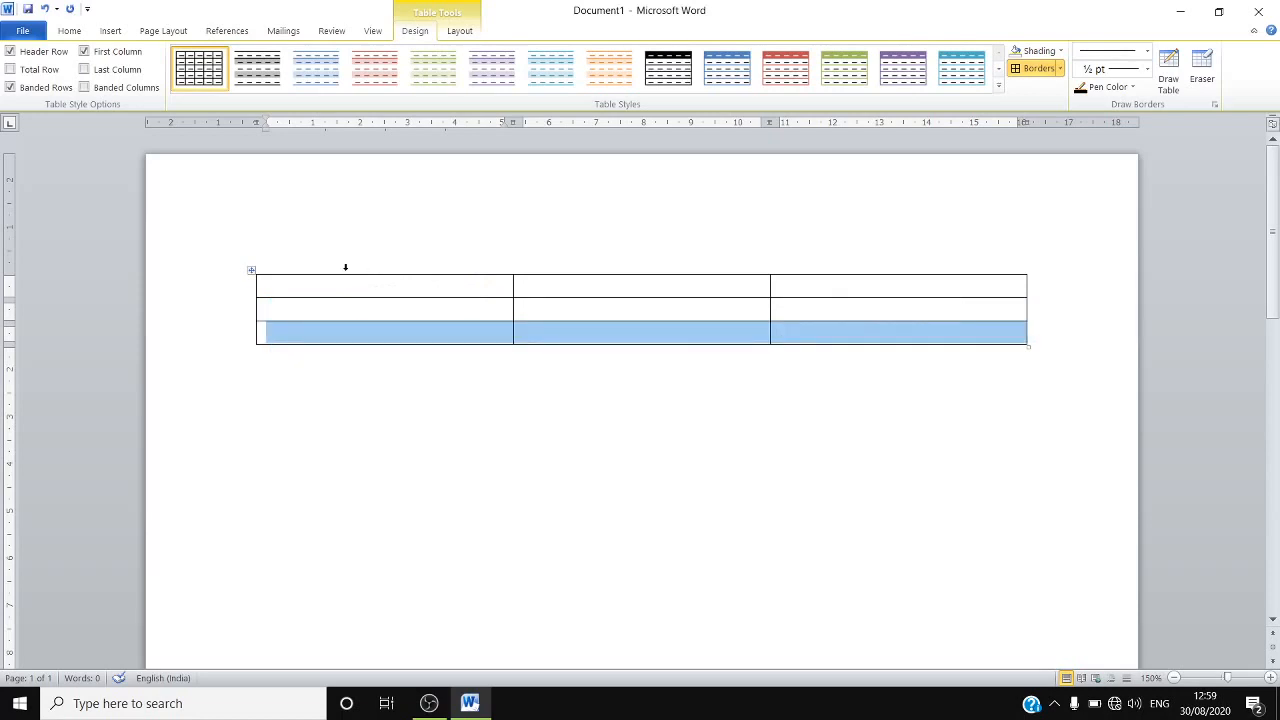
{"action": "left_click", "coordinate": [297, 309]}
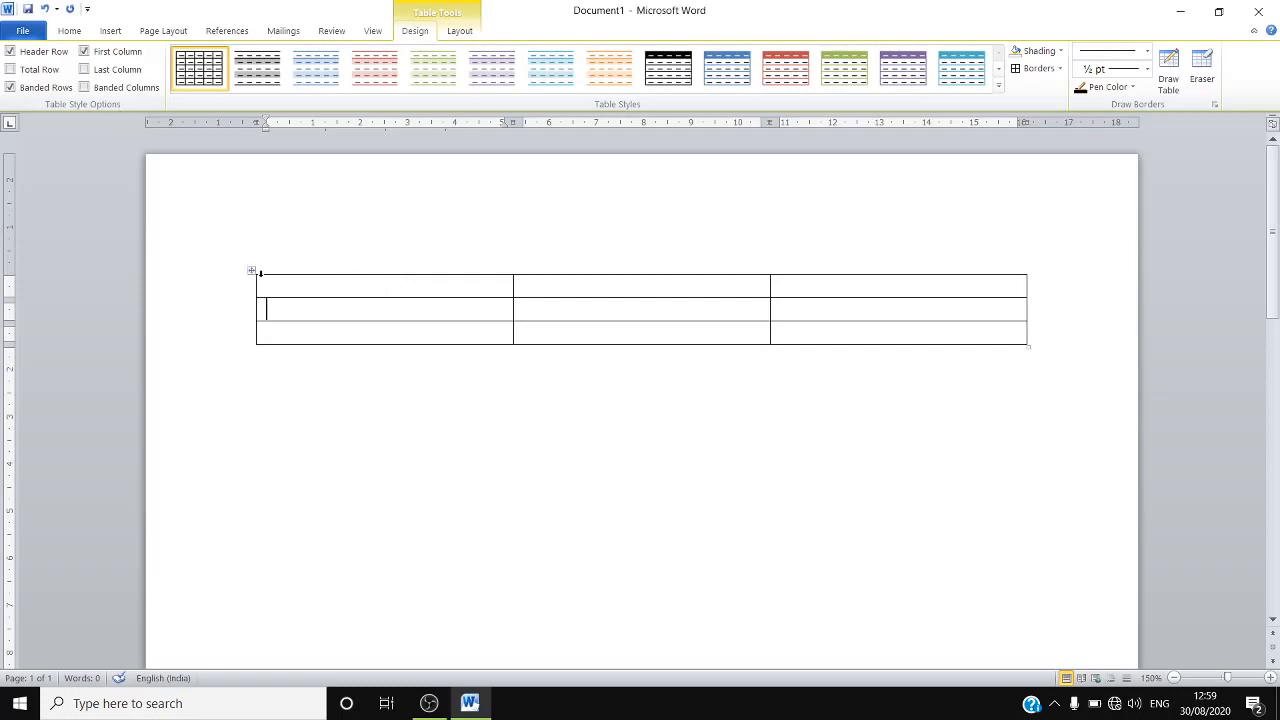
{"action": "left_click", "coordinate": [251, 269]}
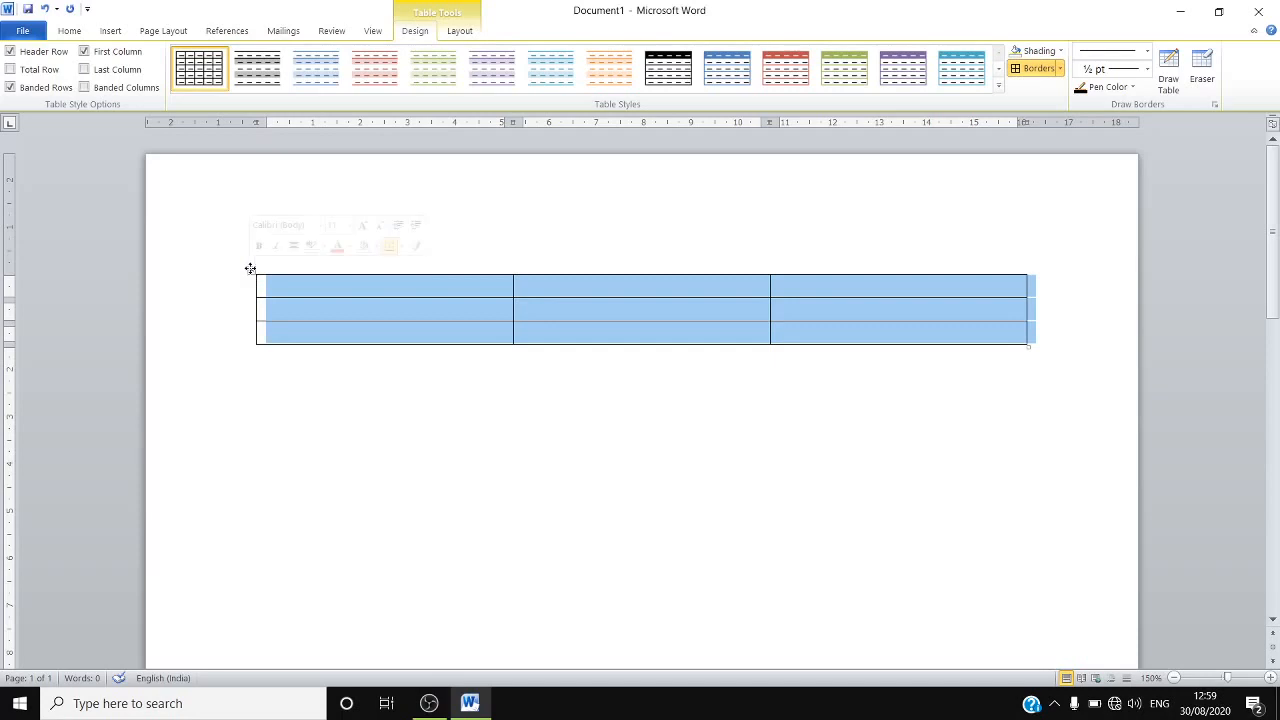
{"action": "left_click", "coordinate": [250, 269]}
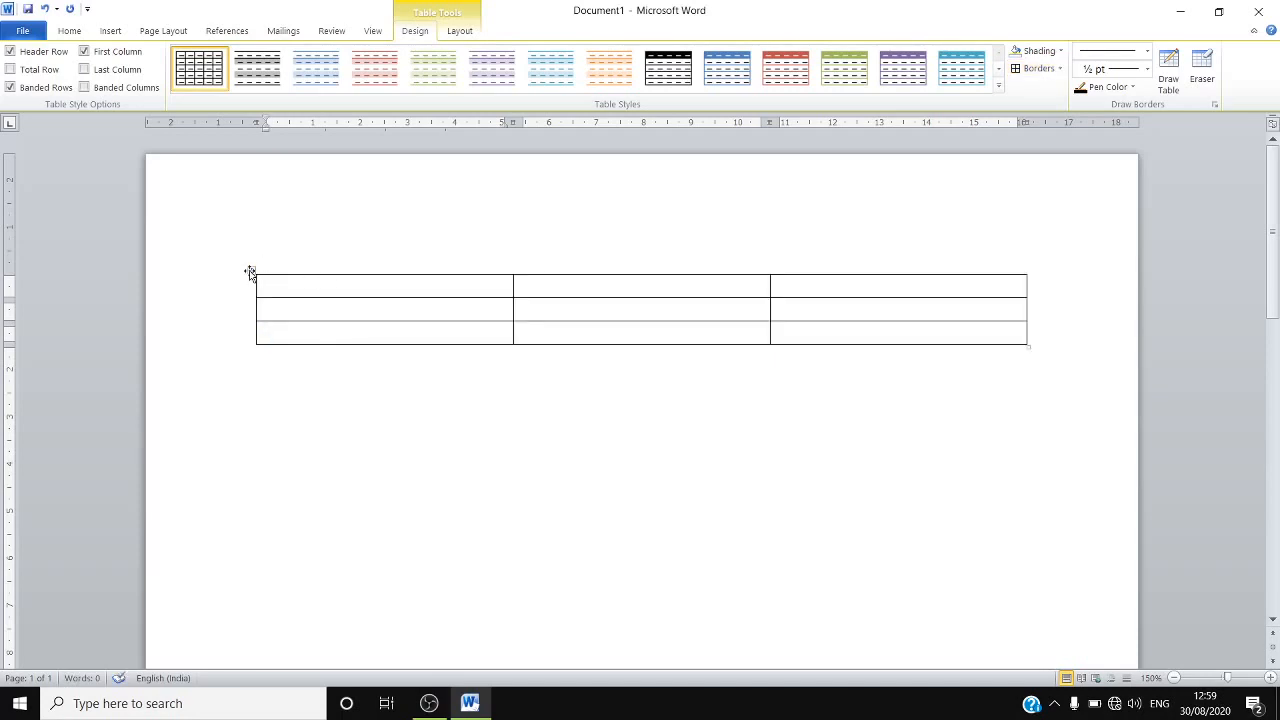
{"action": "left_click", "coordinate": [250, 270]}
{"action": "key", "text": "BackSpace"}
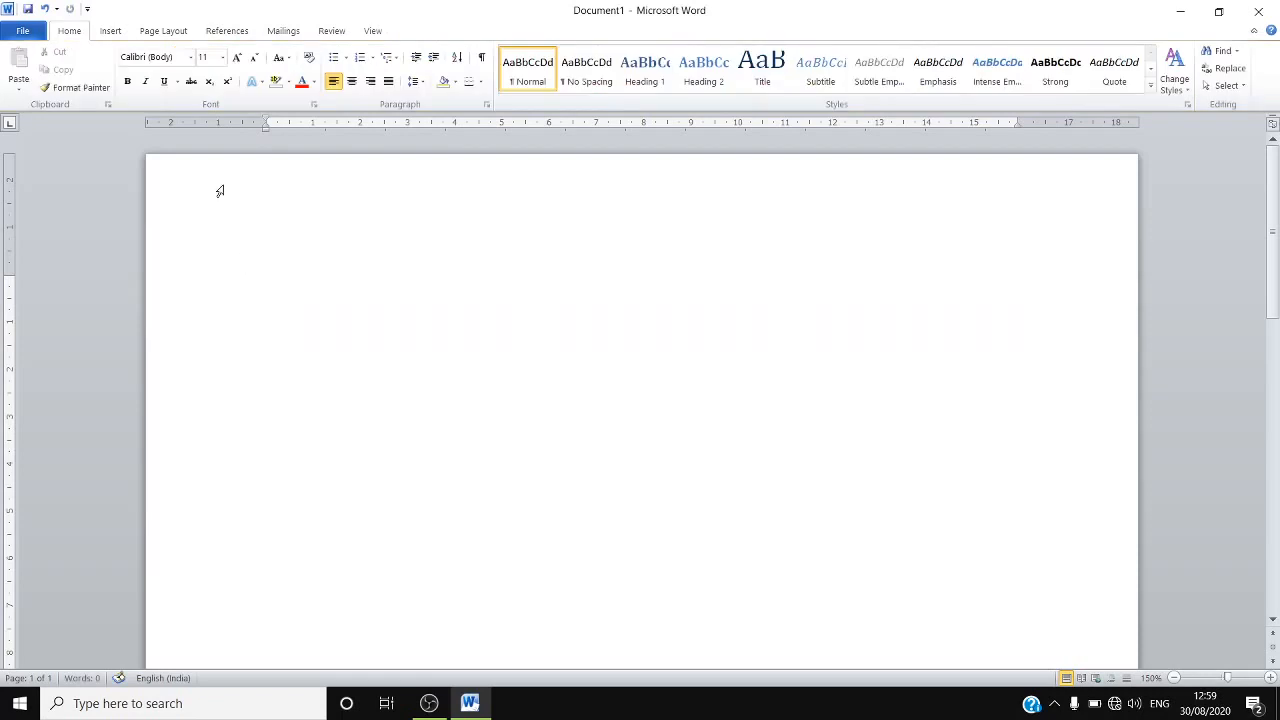
Step: Insert a table with 5 columns and 6 rows by choosing its size on the table grid
{"action": "left_click", "coordinate": [110, 30]}
{"action": "left_click", "coordinate": [121, 82]}
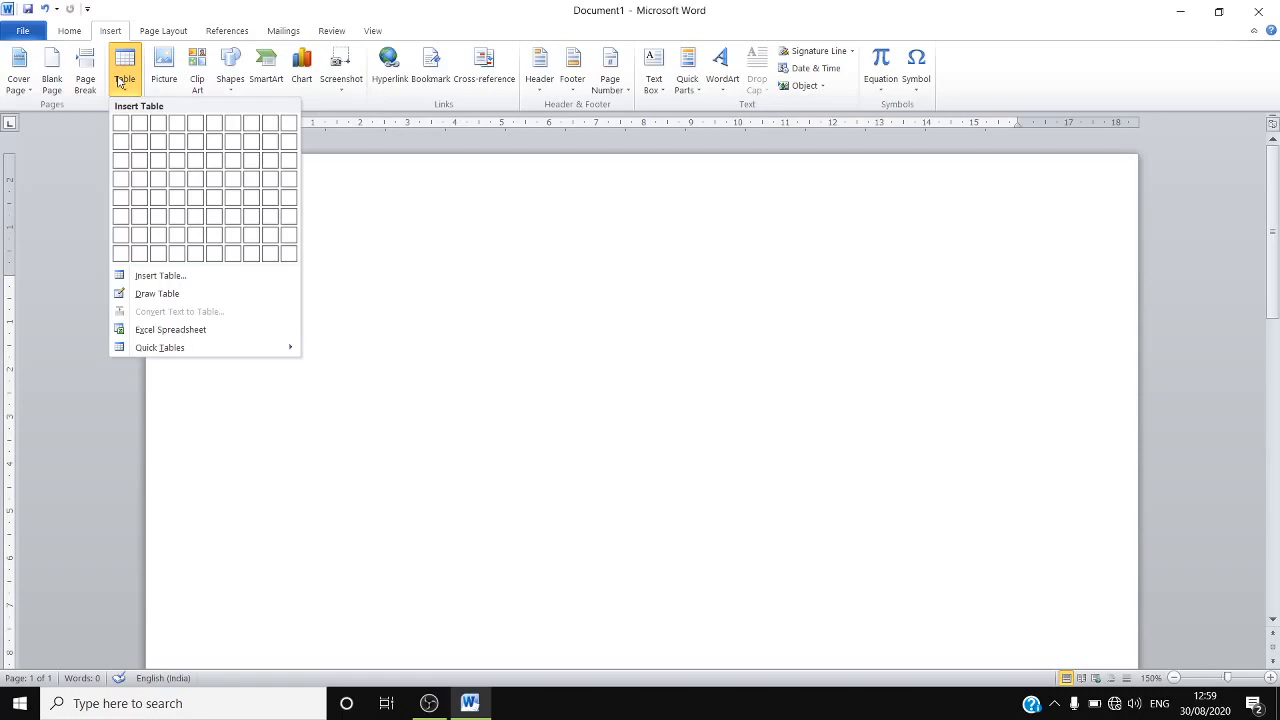
{"action": "left_click", "coordinate": [429, 703]}
{"action": "left_click", "coordinate": [429, 703]}
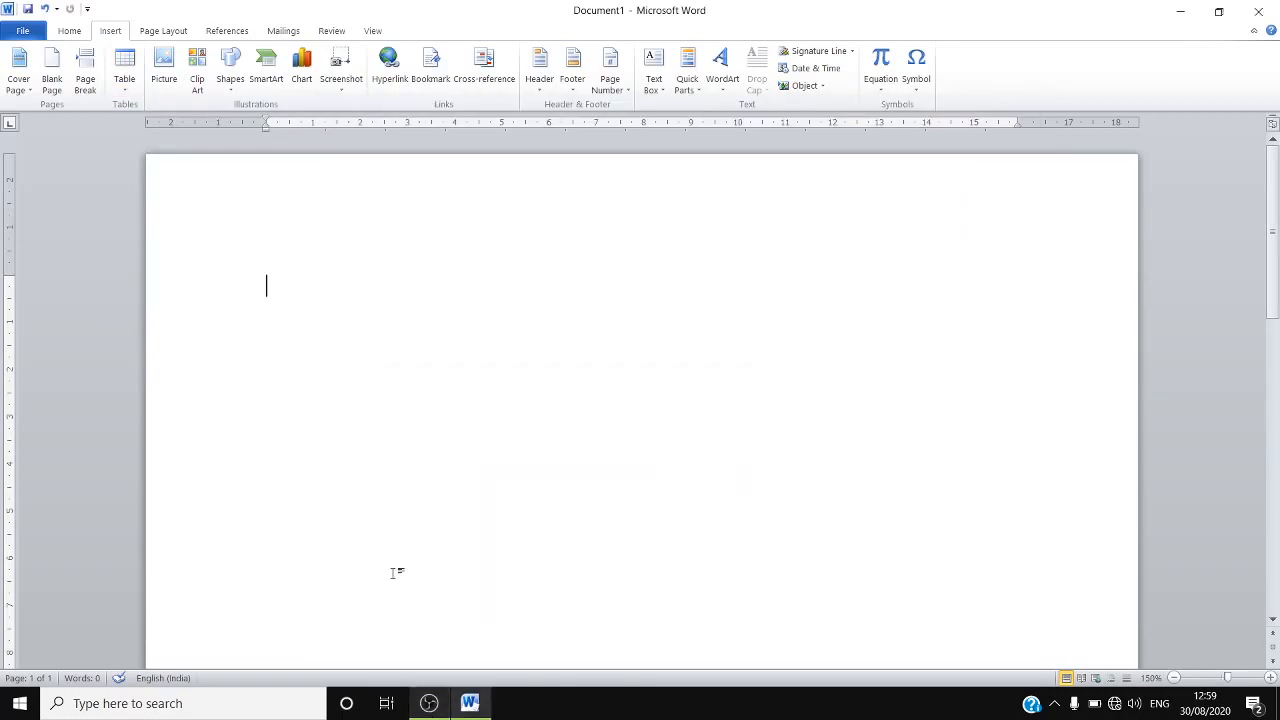
{"action": "left_click", "coordinate": [125, 85]}
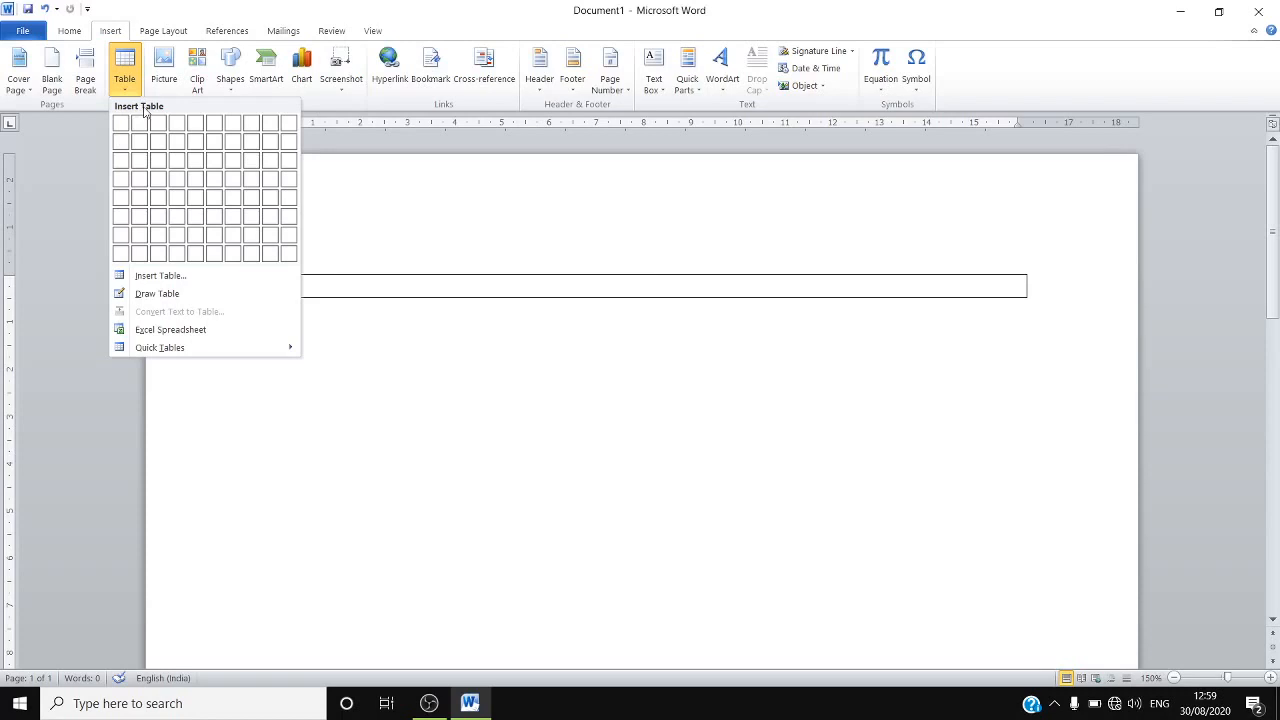
{"action": "left_click", "coordinate": [163, 188]}
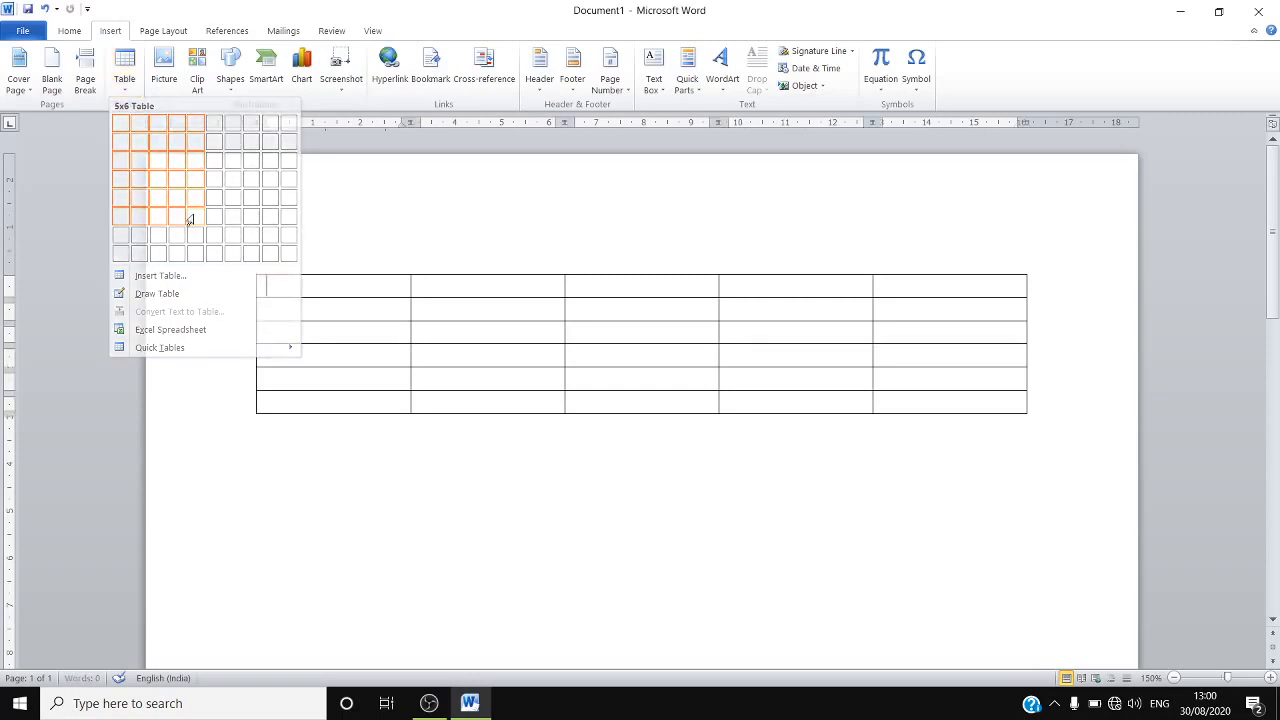
{"action": "left_click", "coordinate": [189, 218]}
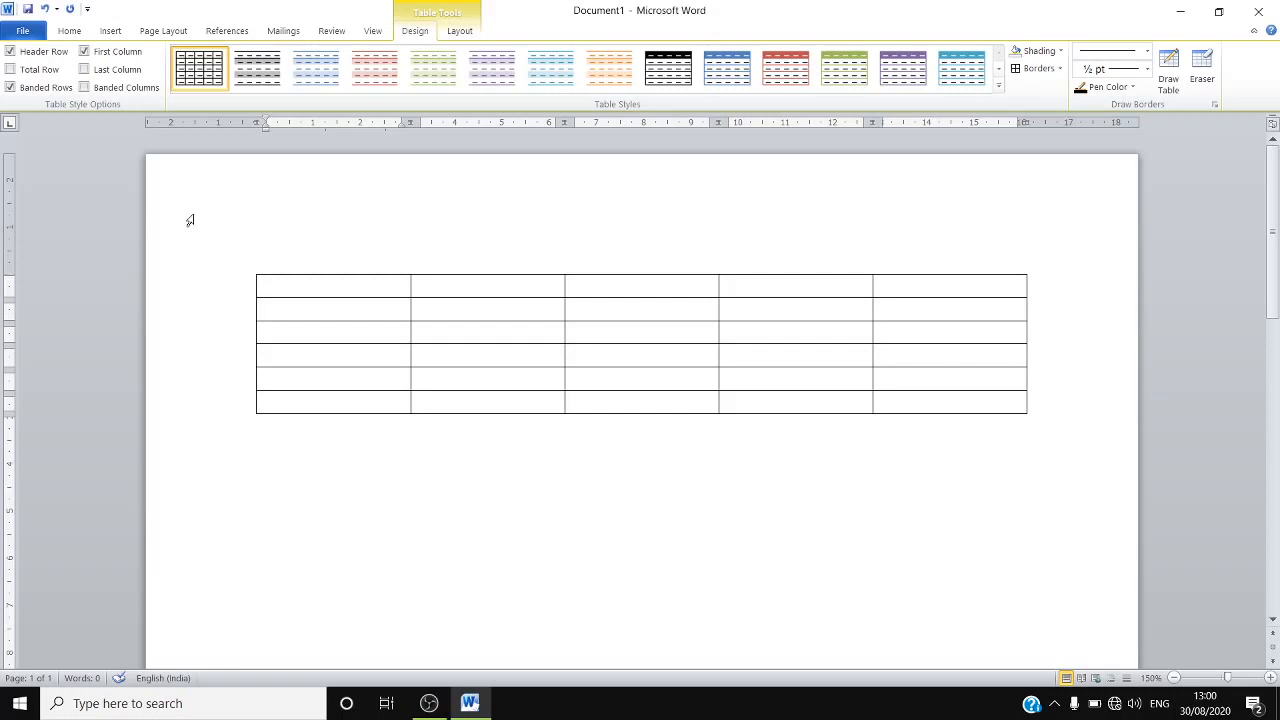
Step: Examine the design and layout tools available for the new table
{"action": "left_click", "coordinate": [459, 31]}
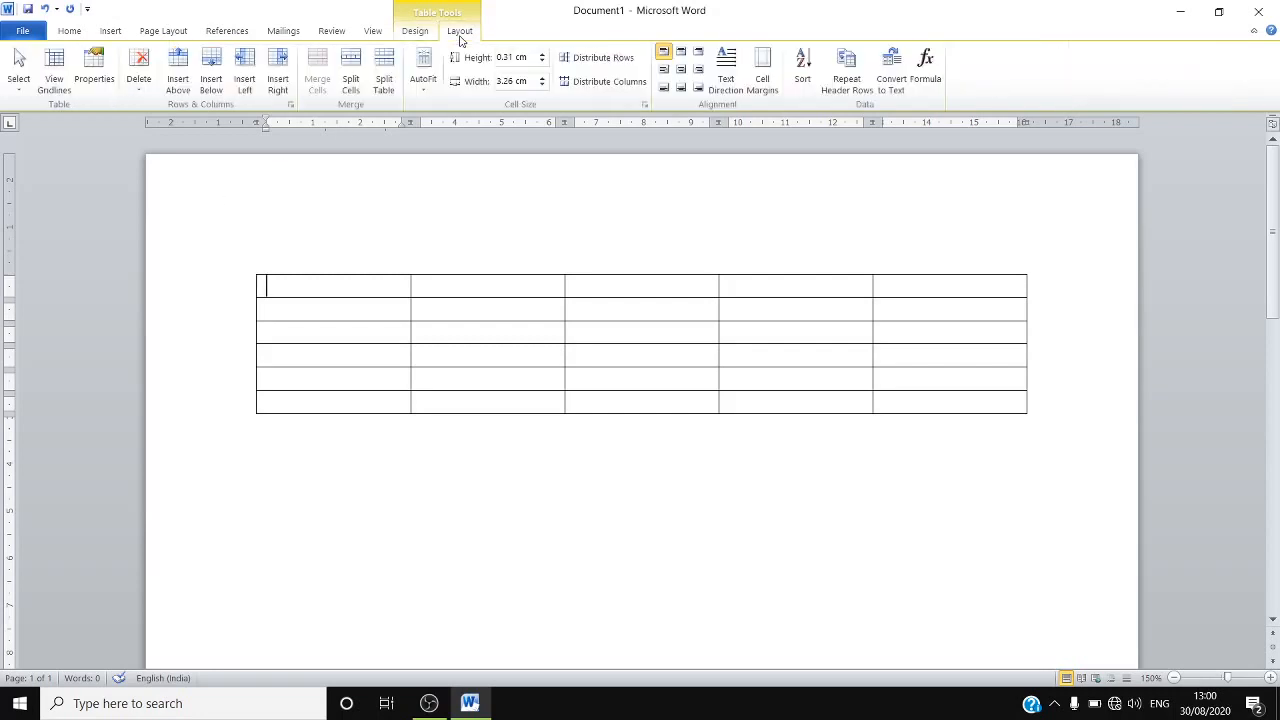
{"action": "left_click", "coordinate": [414, 31]}
{"action": "left_click", "coordinate": [458, 31]}
{"action": "left_click", "coordinate": [418, 32]}
{"action": "left_click", "coordinate": [451, 33]}
{"action": "left_click", "coordinate": [426, 36]}
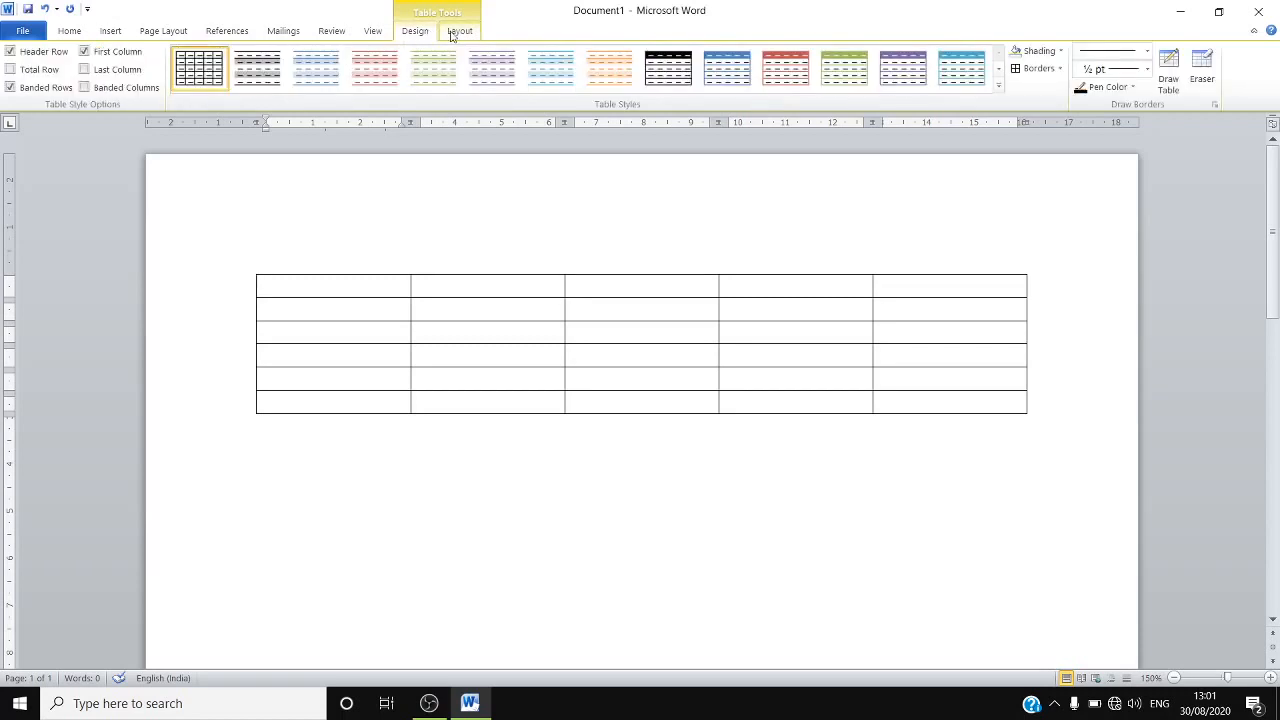
{"action": "left_click", "coordinate": [455, 33]}
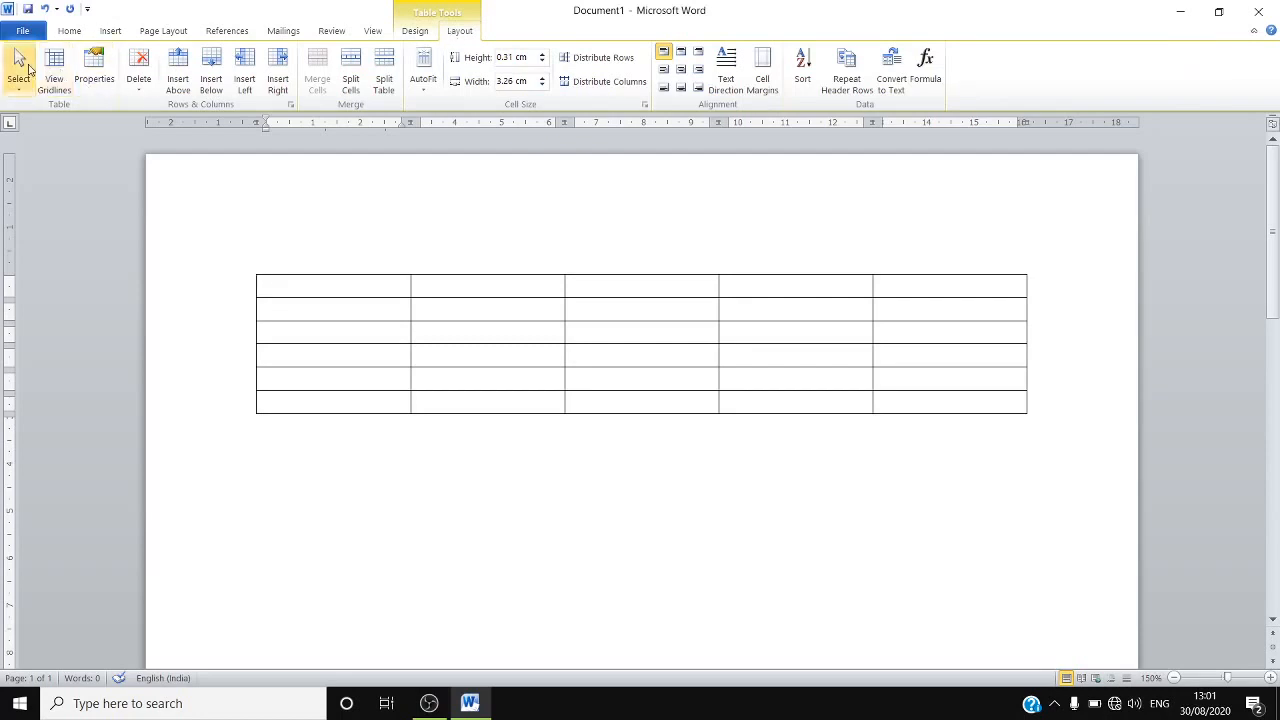
Step: Select the whole 5-column, 6-row table and delete it from the document
{"action": "left_click", "coordinate": [112, 33]}
{"action": "left_click", "coordinate": [114, 99]}
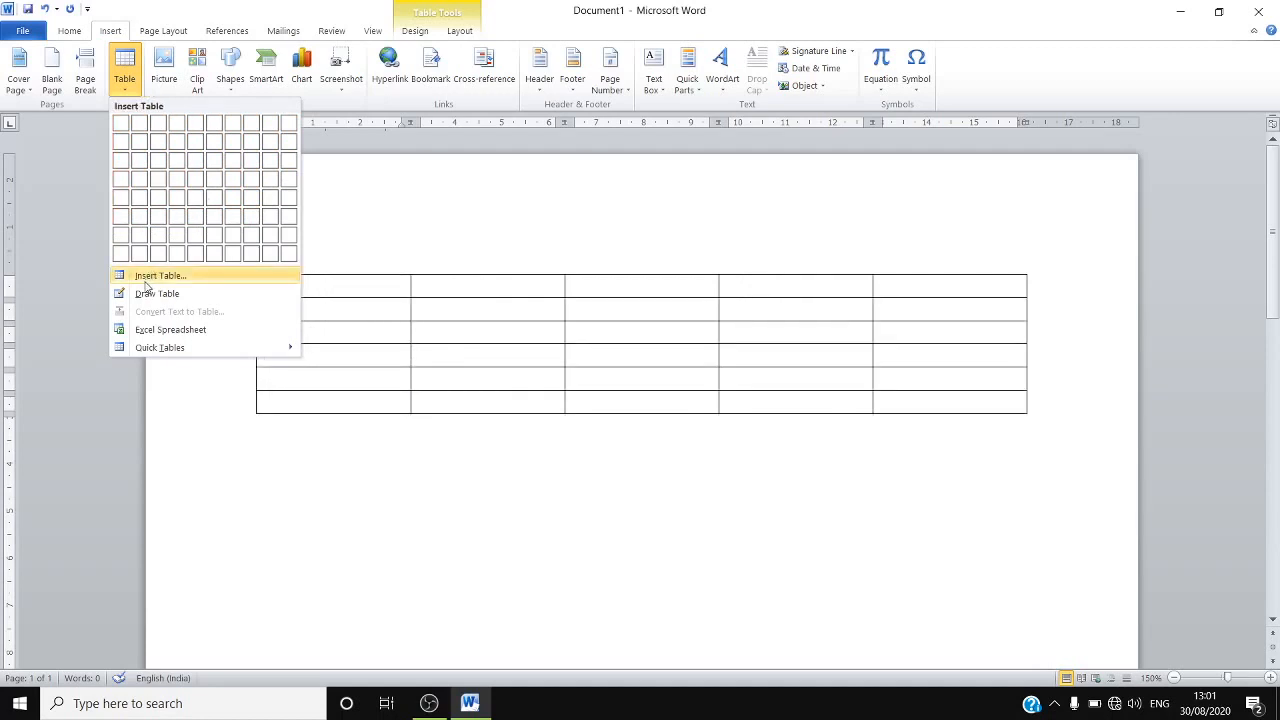
{"action": "left_click", "coordinate": [406, 433]}
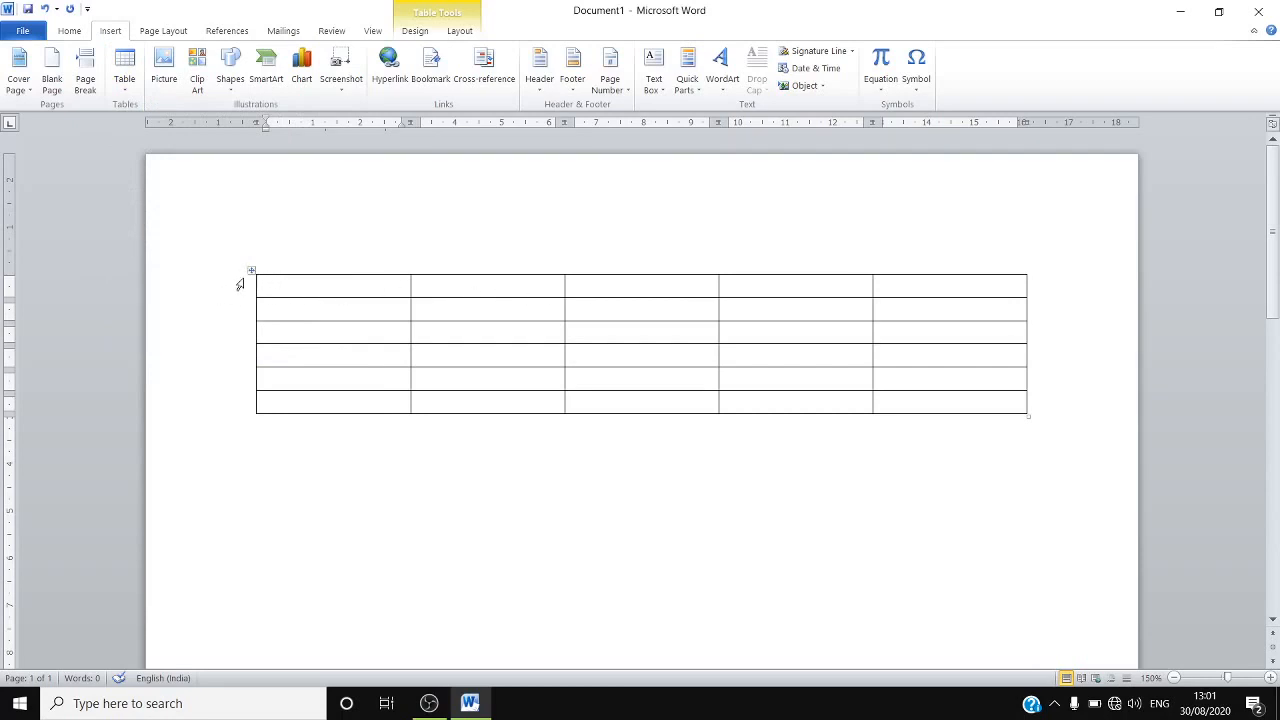
{"action": "left_click", "coordinate": [253, 269]}
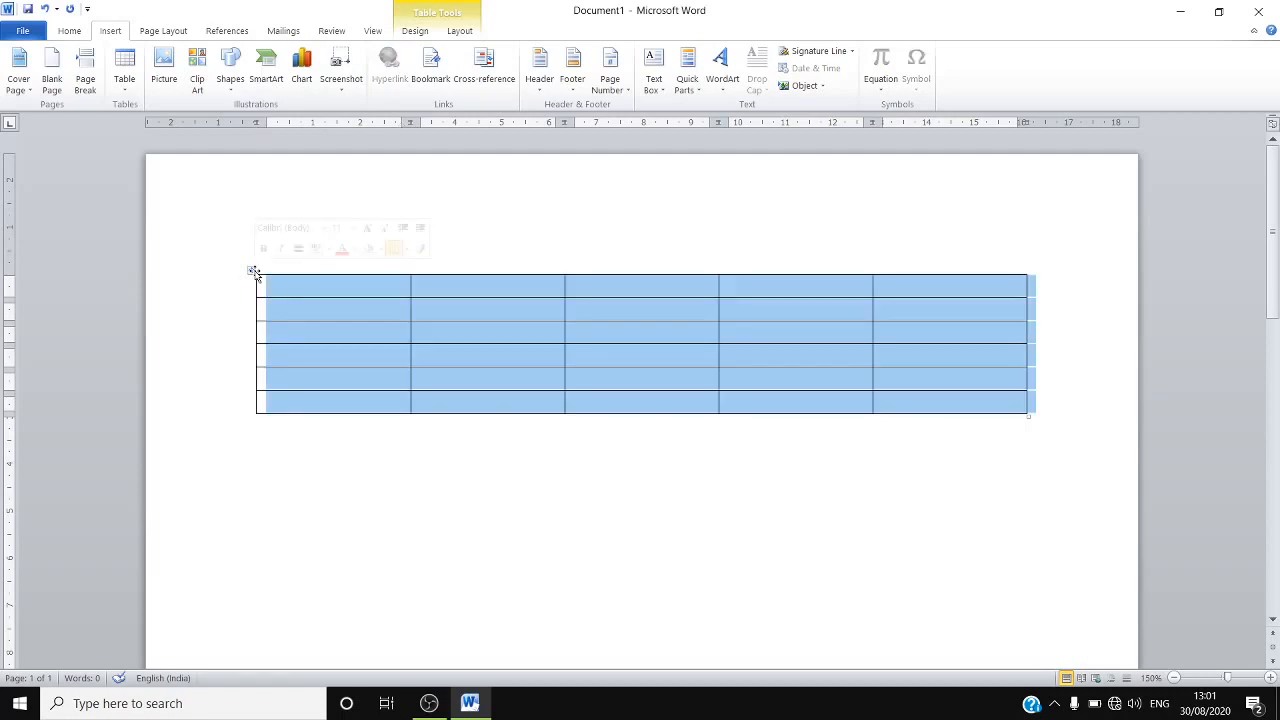
{"action": "key", "text": "BackSpace"}
Step: Insert a table by entering its dimensions numerically, with 5 columns and 6 rows
{"action": "left_click", "coordinate": [122, 90]}
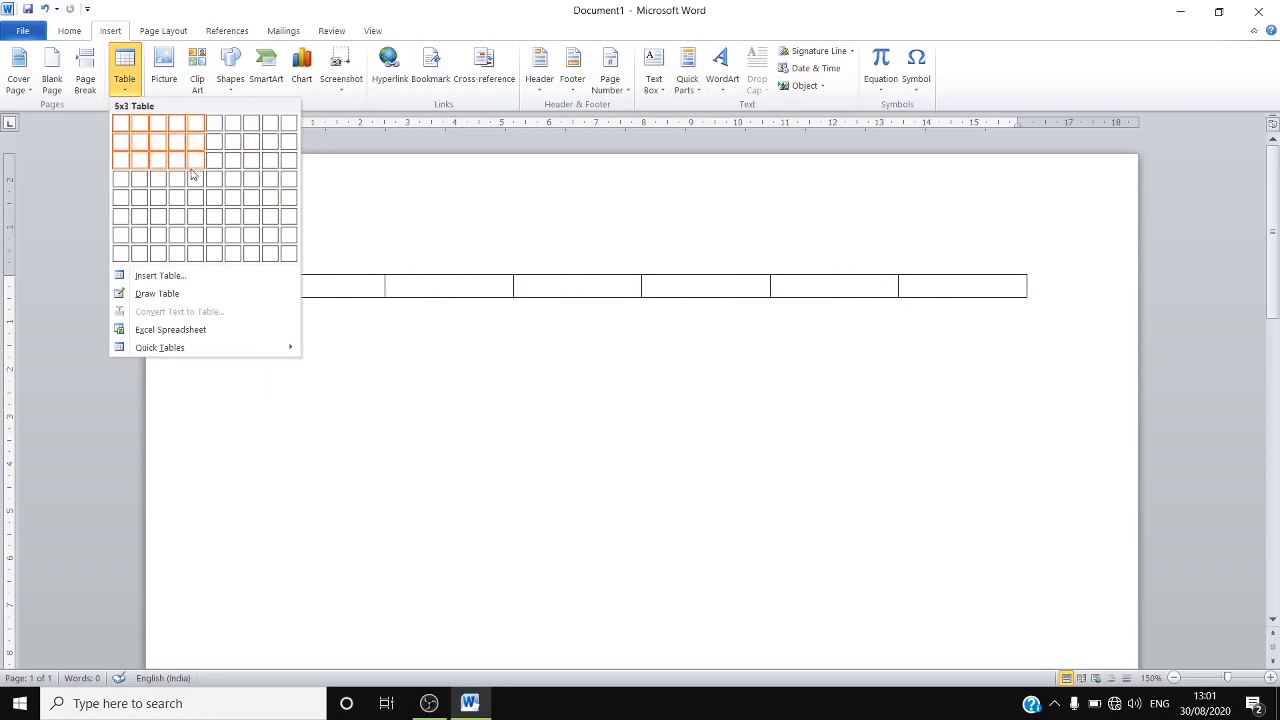
{"action": "left_click", "coordinate": [162, 276]}
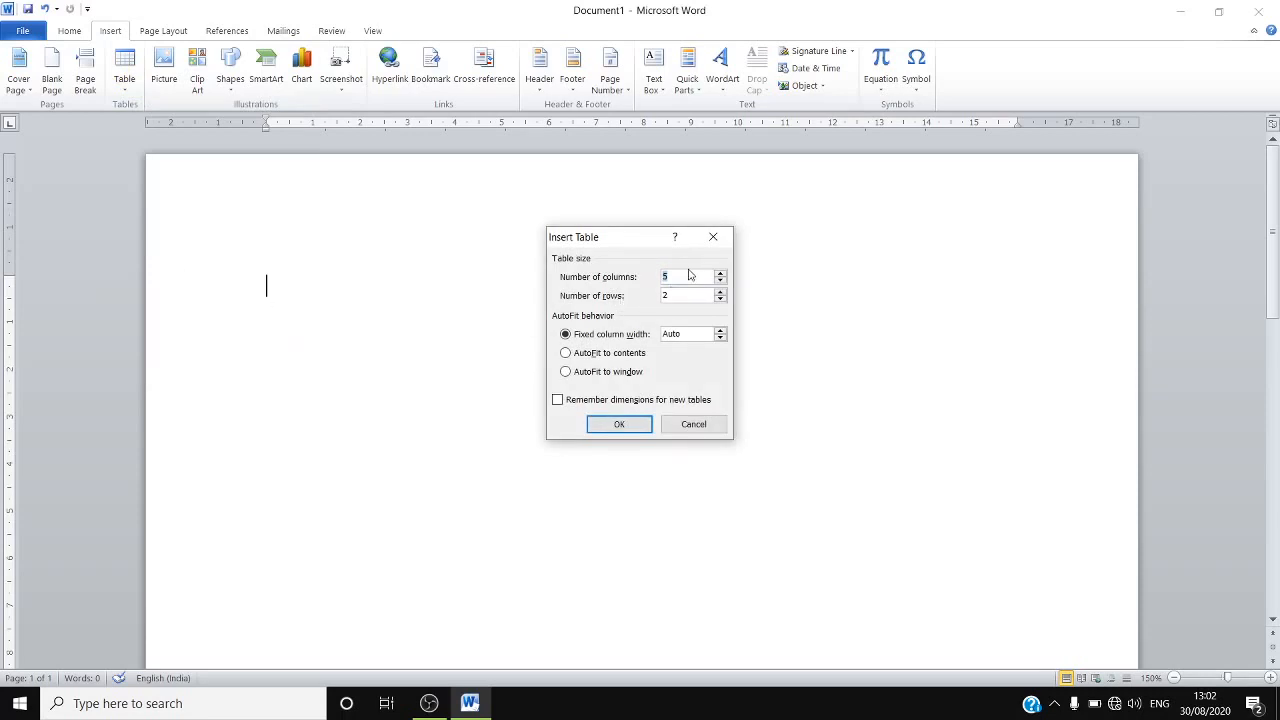
{"action": "type", "text": "6"}
{"action": "key", "text": "BackSpace"}
{"action": "type", "text": "5"}
{"action": "key", "text": "Tab"}
{"action": "type", "text": "6"}
{"action": "left_click", "coordinate": [632, 428]}
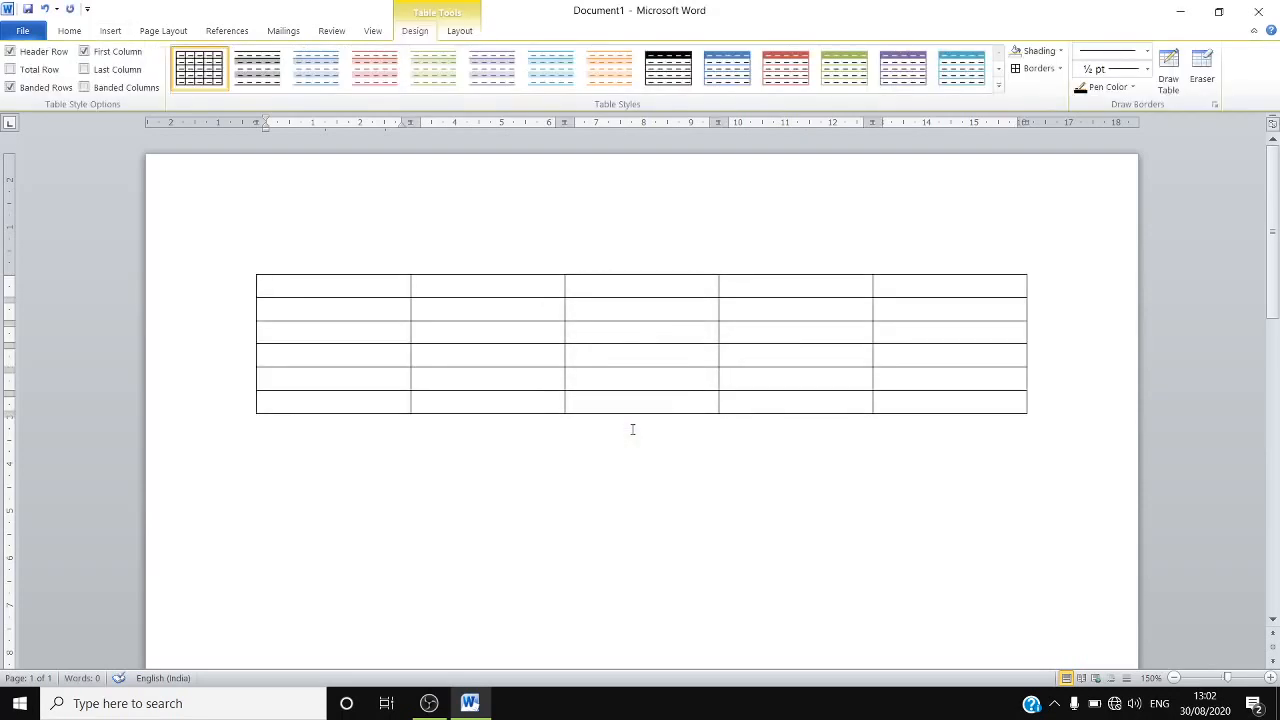
{"action": "double_click", "coordinate": [115, 17]}
{"action": "double_click", "coordinate": [156, 10]}
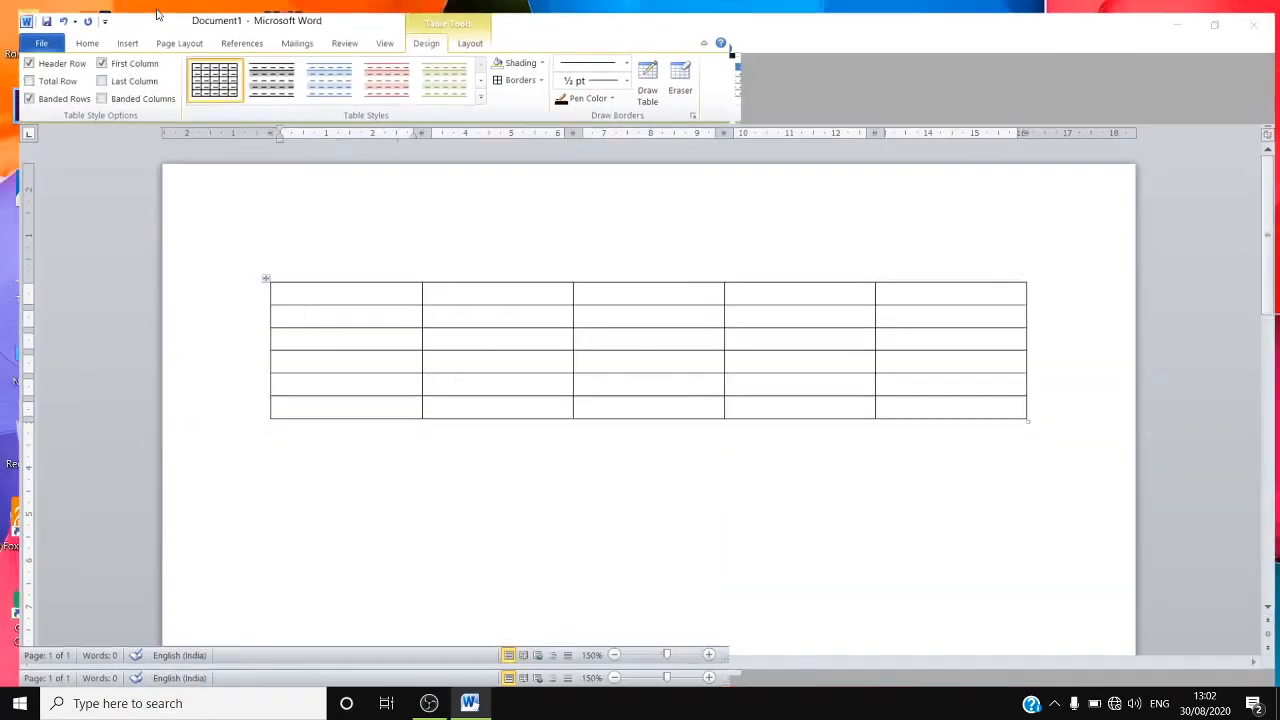
Step: Select the entire document content and delete the 5-column, 6-row table
{"action": "left_click", "coordinate": [115, 31]}
{"action": "left_click", "coordinate": [124, 72]}
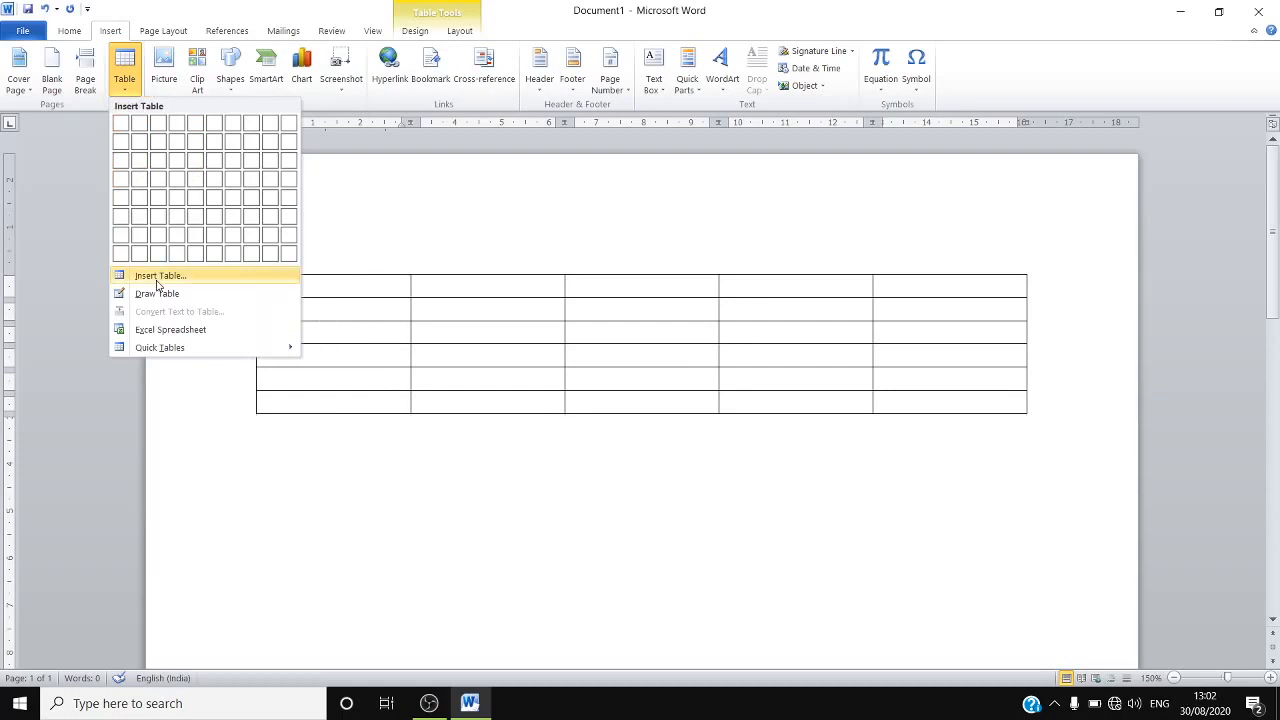
{"action": "left_click", "coordinate": [313, 316]}
{"action": "key", "text": "ctrl+a"}
{"action": "key", "text": "Delete"}
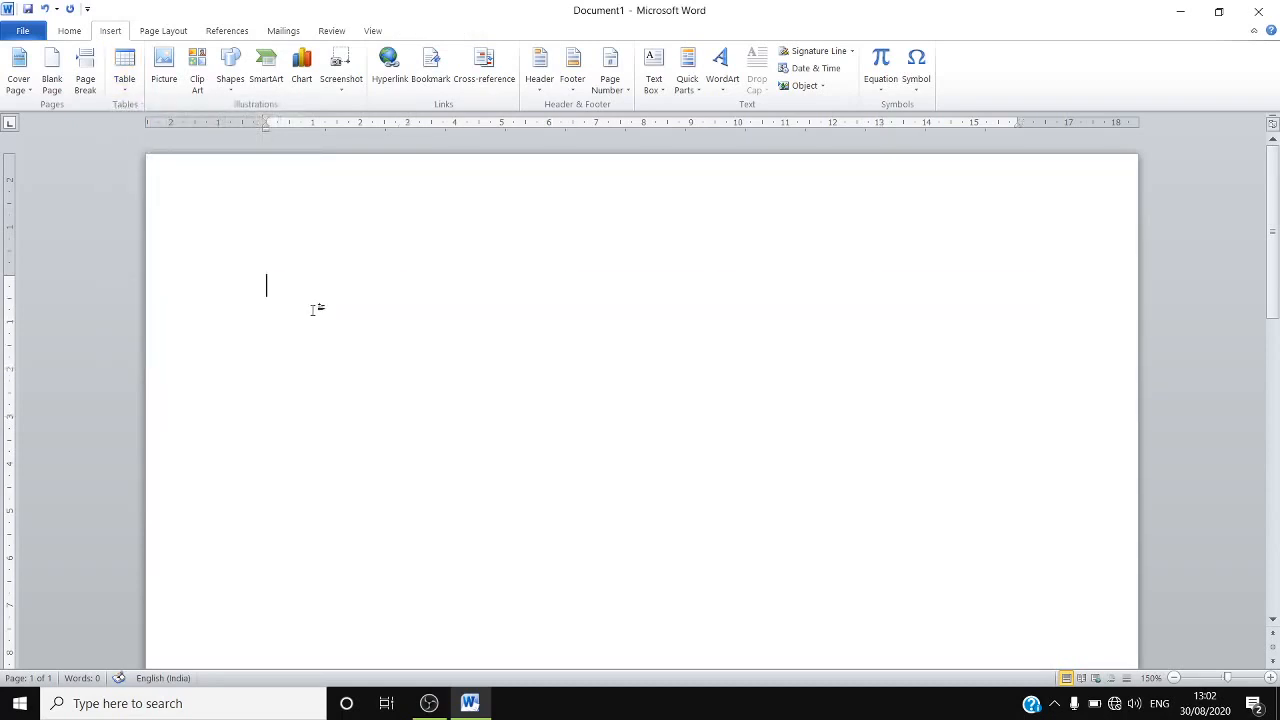
Step: Use Draw Table to draw a table outline about 11.5 cm wide and 4 cm high at the start of the page
{"action": "left_click", "coordinate": [124, 78]}
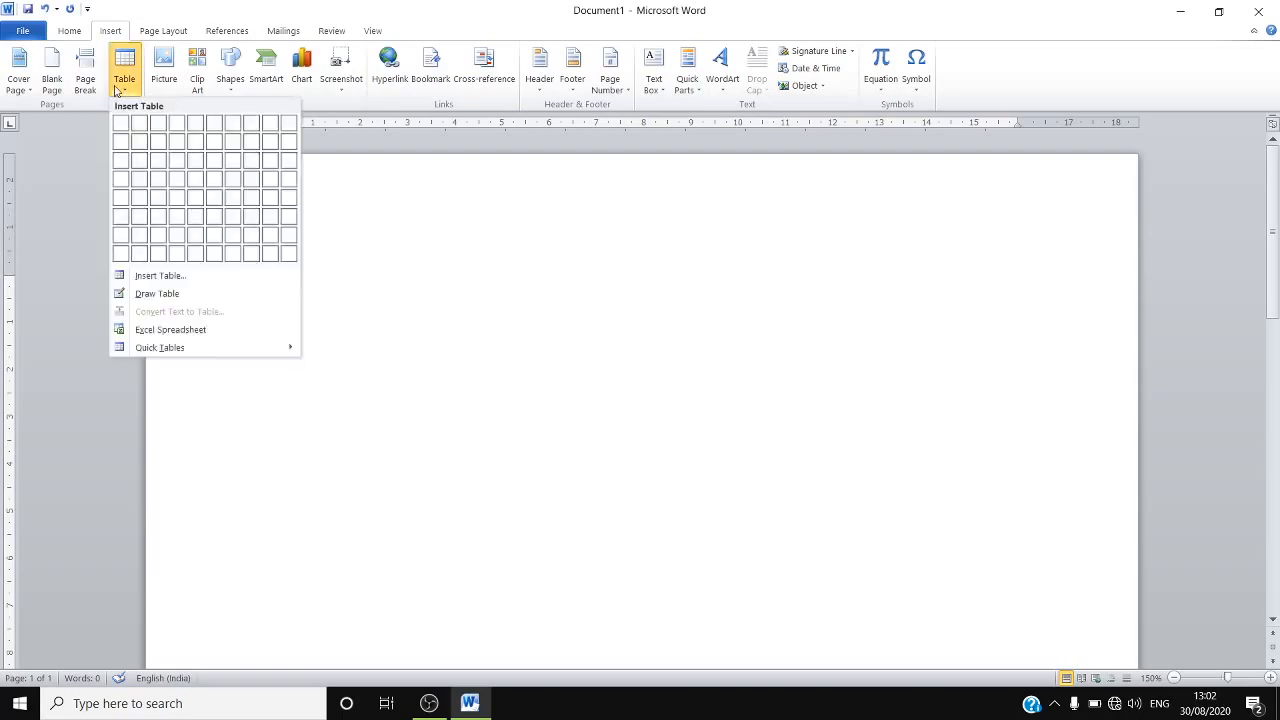
{"action": "left_click", "coordinate": [162, 297]}
{"action": "mouse_move", "coordinate": [289, 235]}
{"action": "left_mouse_down"}
{"action": "mouse_move", "coordinate": [475, 296]}
{"action": "mouse_move", "coordinate": [689, 431]}
{"action": "mouse_move", "coordinate": [838, 432]}
{"action": "left_mouse_up"}
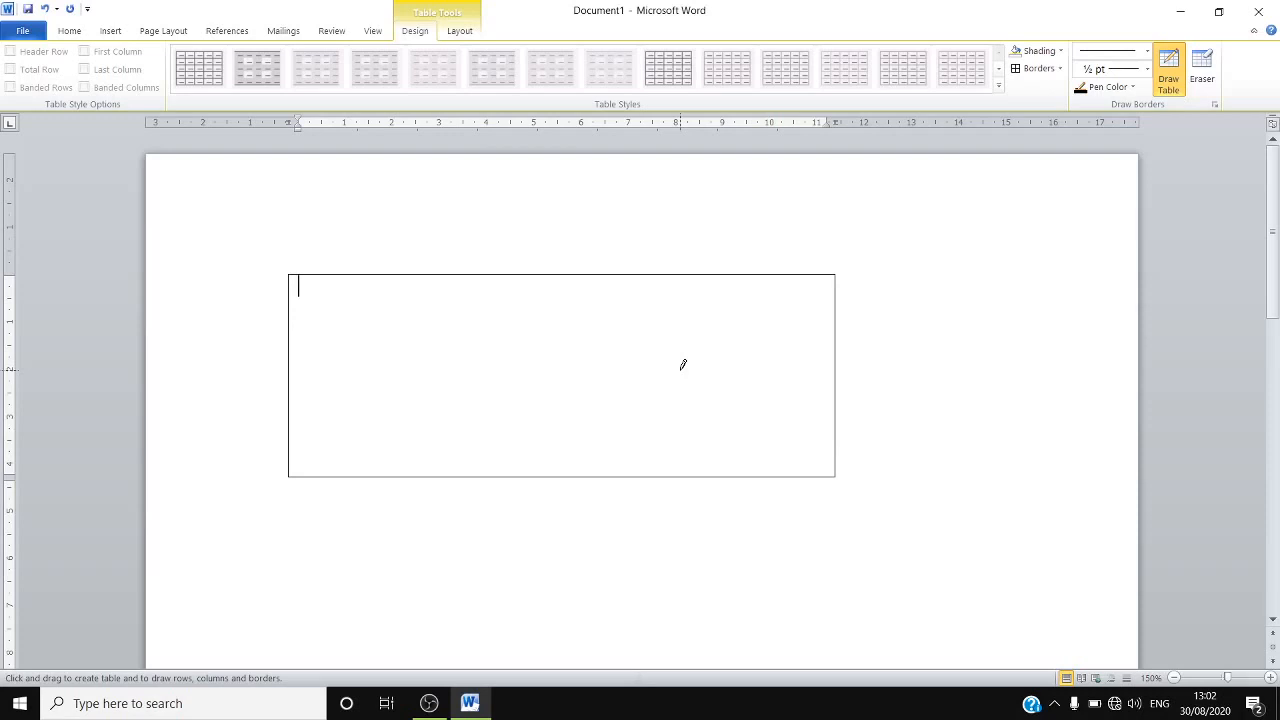
Step: Draw four vertical lines inside the table outline to divide it into five columns of differing widths
{"action": "left_click", "coordinate": [110, 31]}
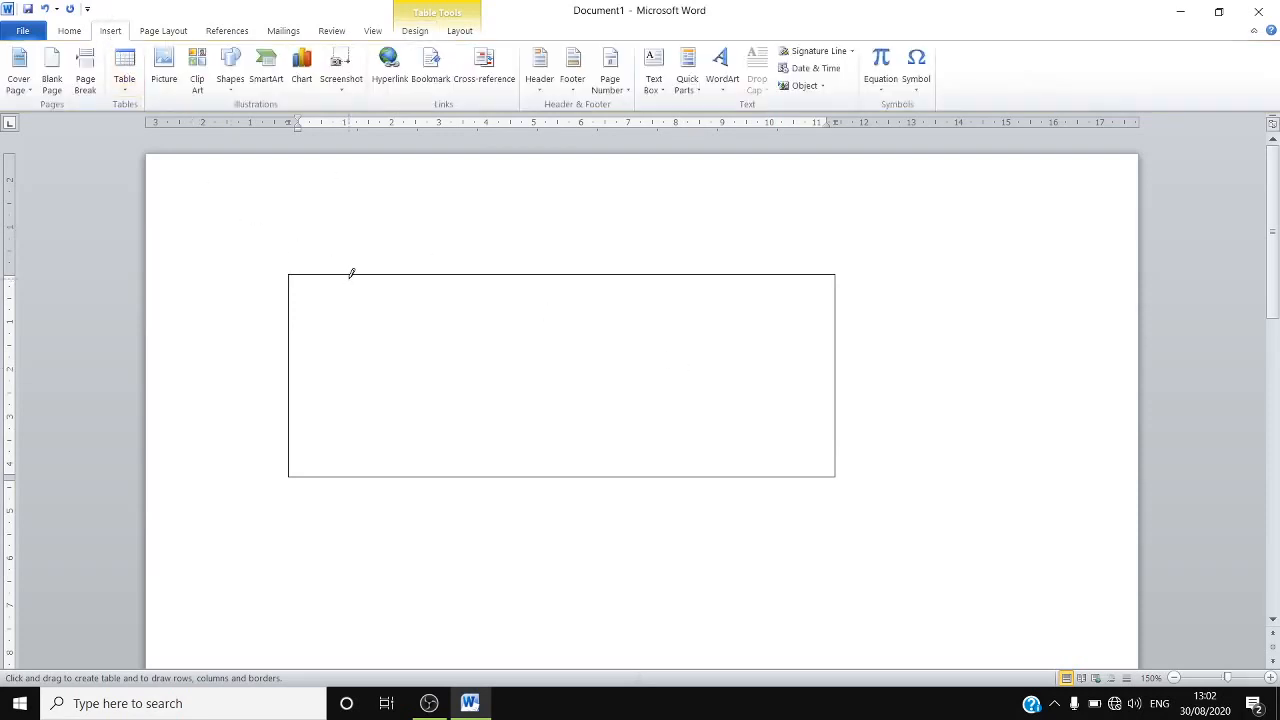
{"action": "left_click_drag", "start_coordinate": [351, 283], "coordinate": [338, 436]}
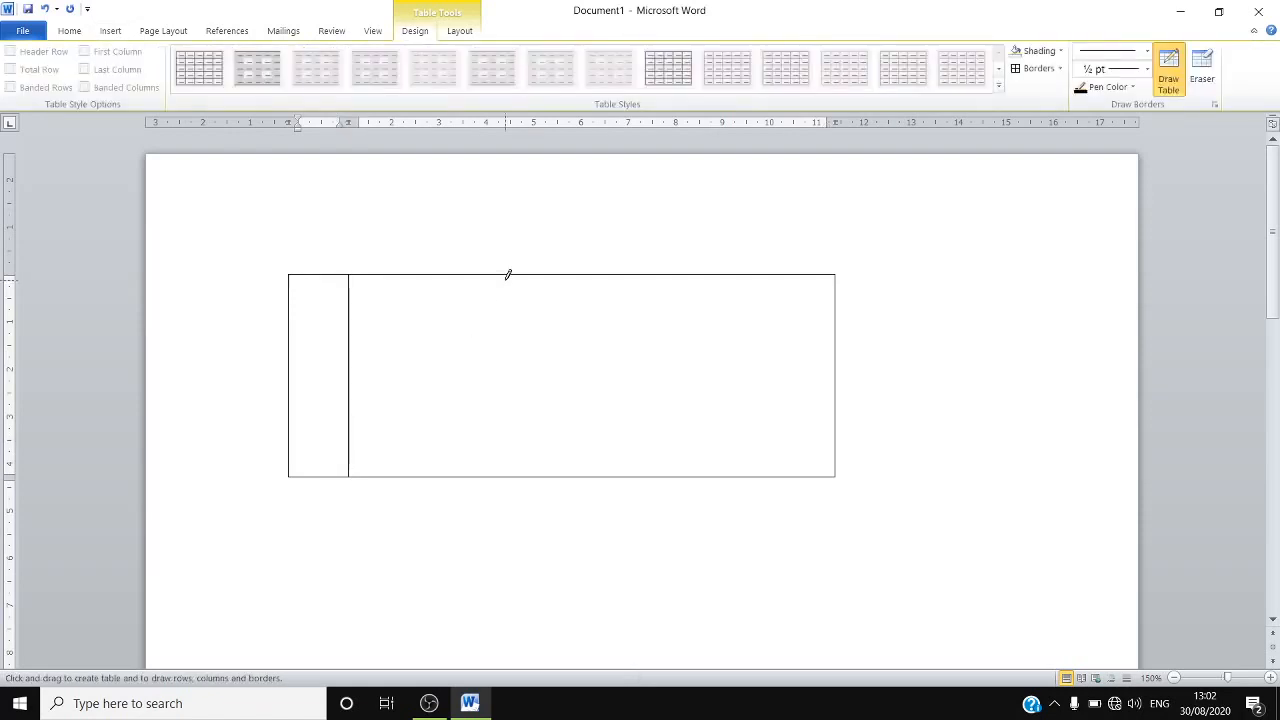
{"action": "left_click_drag", "start_coordinate": [506, 295], "coordinate": [506, 420]}
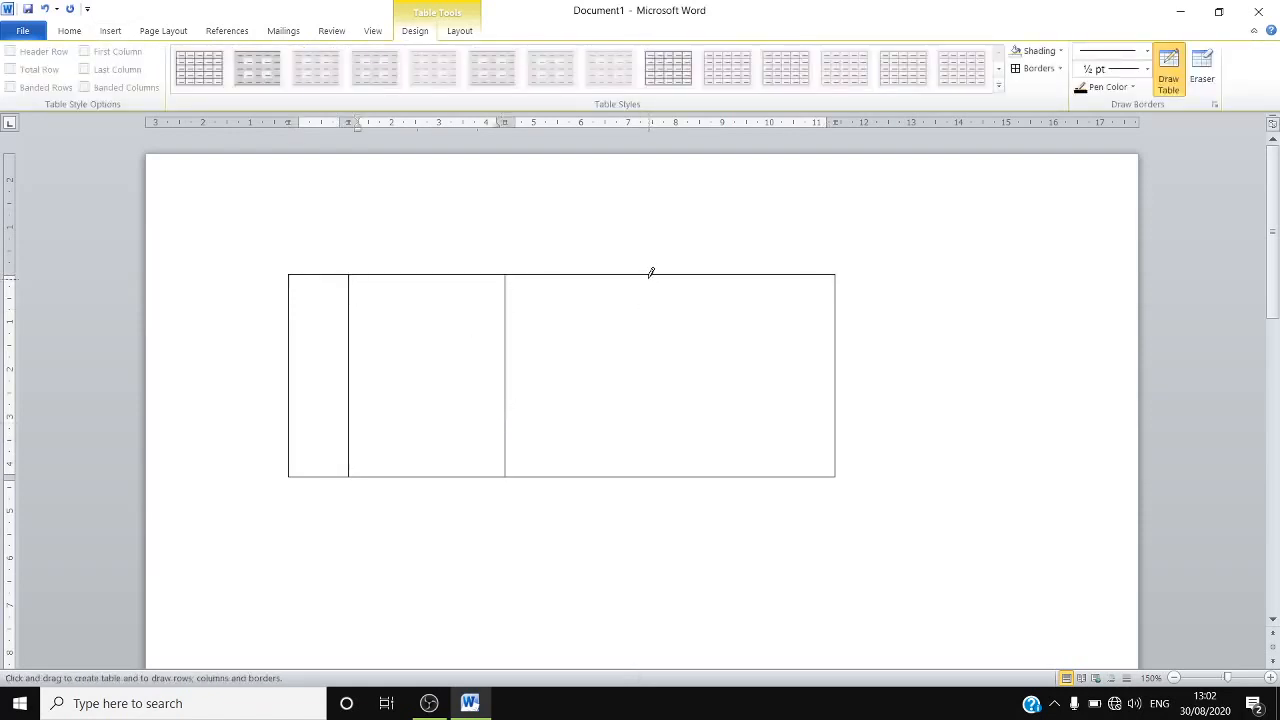
{"action": "left_click_drag", "start_coordinate": [650, 275], "coordinate": [646, 428]}
{"action": "left_click_drag", "start_coordinate": [743, 276], "coordinate": [755, 423]}
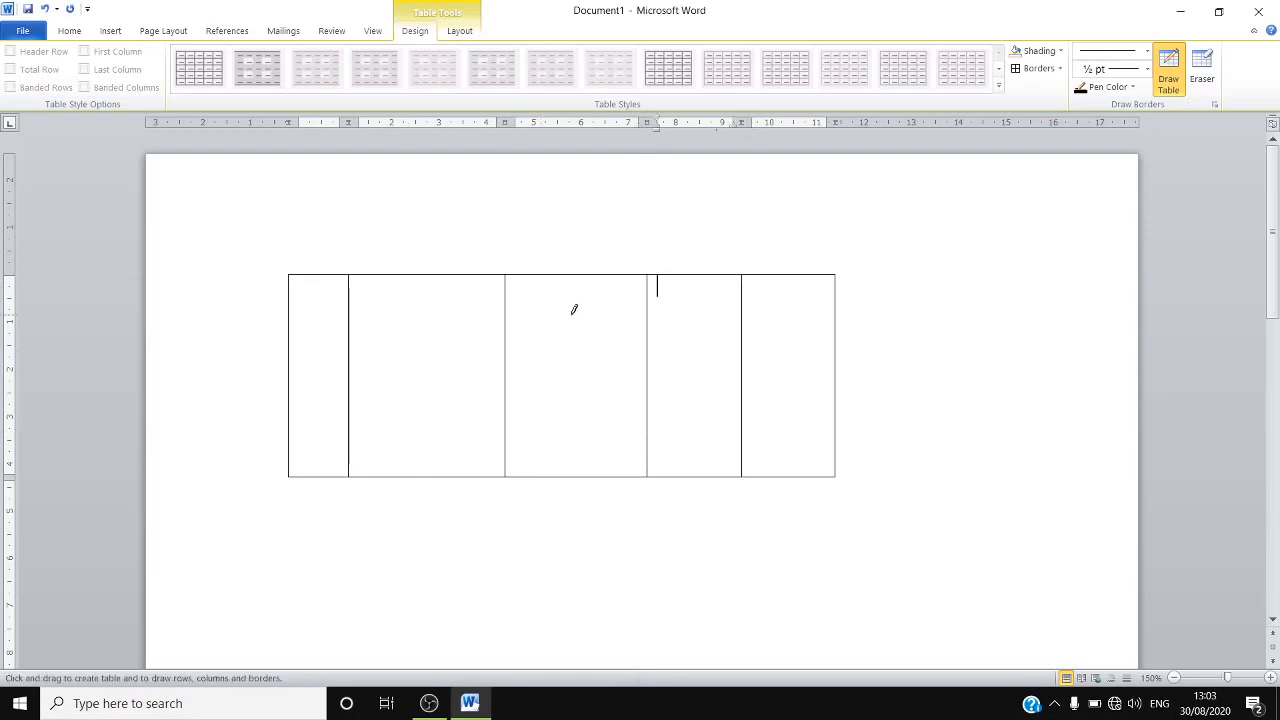
Step: Draw five horizontal lines across the table to divide it into six rows, and leave drawing mode
{"action": "mouse_move", "coordinate": [834, 318]}
{"action": "left_mouse_down"}
{"action": "mouse_move", "coordinate": [491, 349]}
{"action": "mouse_move", "coordinate": [289, 320]}
{"action": "mouse_move", "coordinate": [340, 346]}
{"action": "mouse_move", "coordinate": [839, 348]}
{"action": "left_mouse_up"}
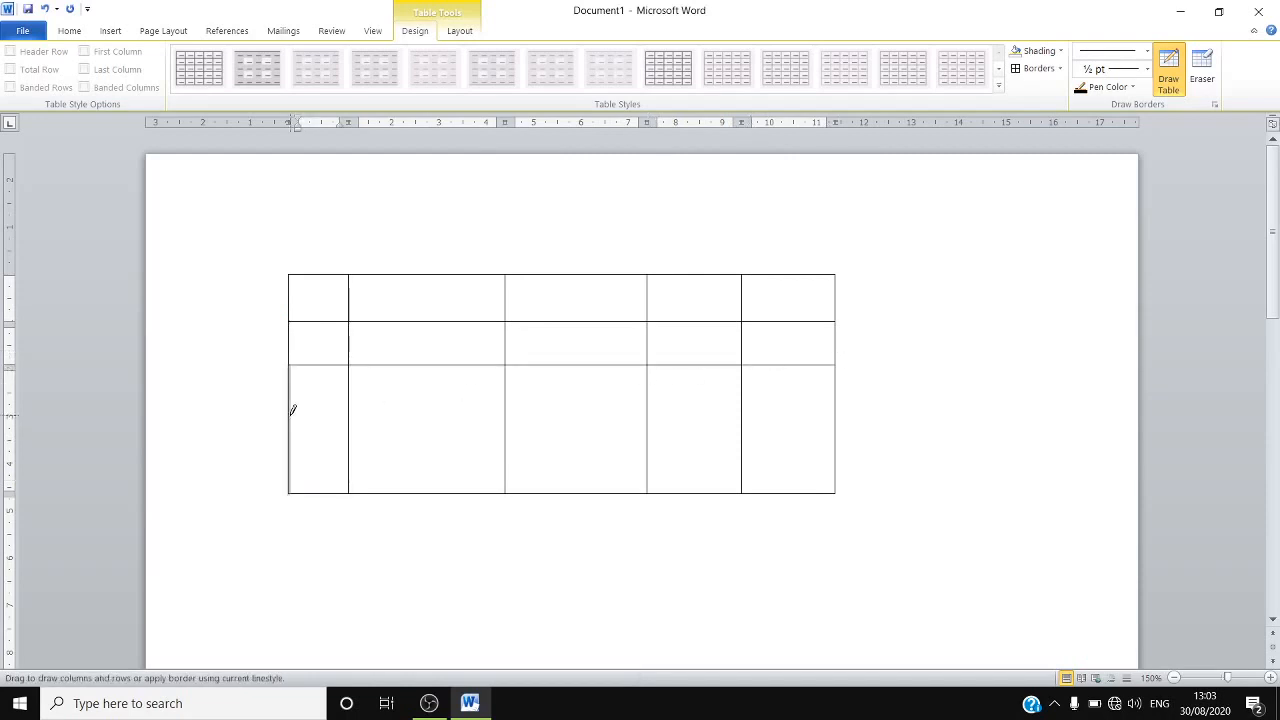
{"action": "mouse_move", "coordinate": [835, 411]}
{"action": "left_mouse_down"}
{"action": "mouse_move", "coordinate": [786, 408]}
{"action": "mouse_move", "coordinate": [797, 414]}
{"action": "left_mouse_up"}
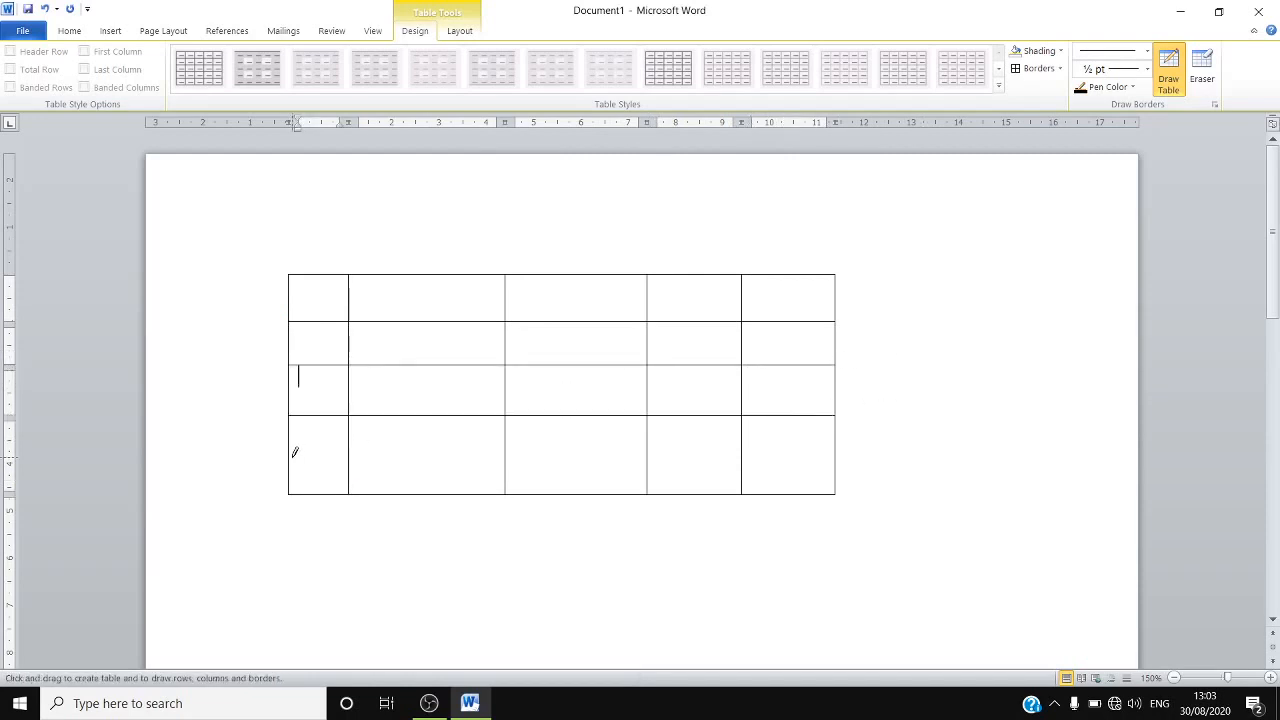
{"action": "mouse_move", "coordinate": [294, 449]}
{"action": "left_mouse_down"}
{"action": "mouse_move", "coordinate": [814, 451]}
{"action": "mouse_move", "coordinate": [845, 462]}
{"action": "left_mouse_up"}
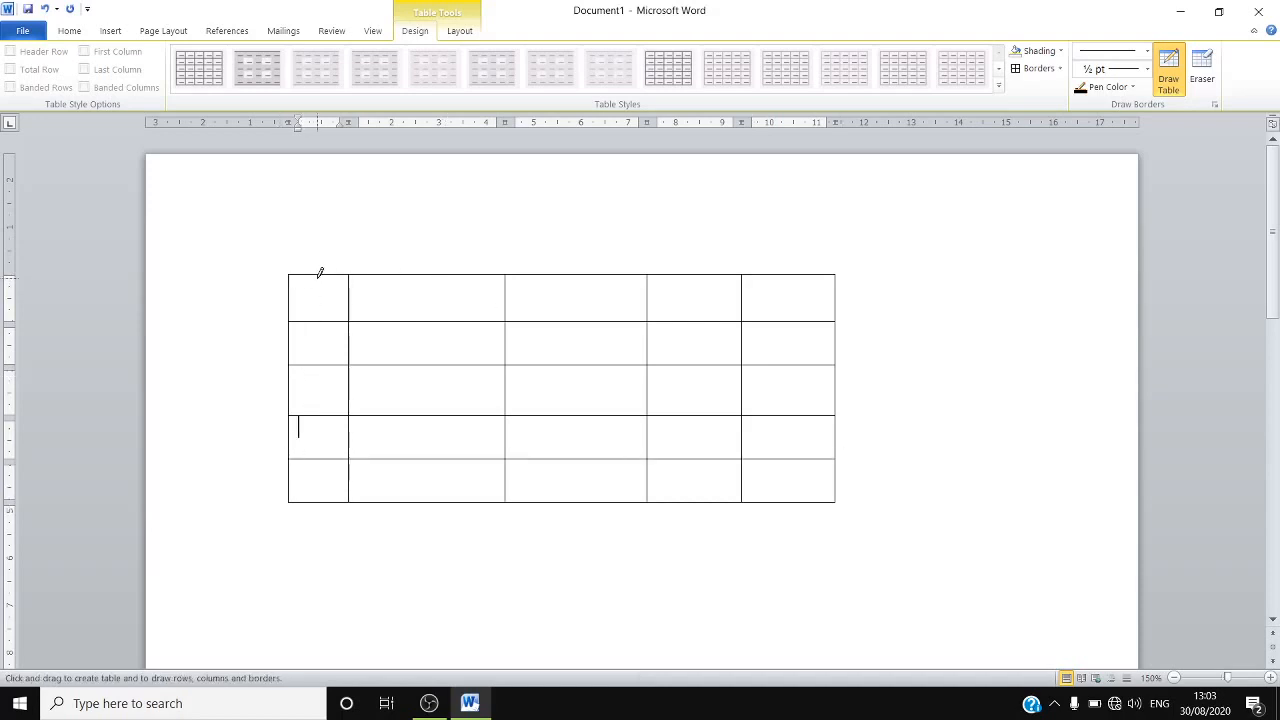
{"action": "mouse_move", "coordinate": [295, 292]}
{"action": "left_mouse_down"}
{"action": "mouse_move", "coordinate": [771, 317]}
{"action": "mouse_move", "coordinate": [825, 291]}
{"action": "left_mouse_up"}
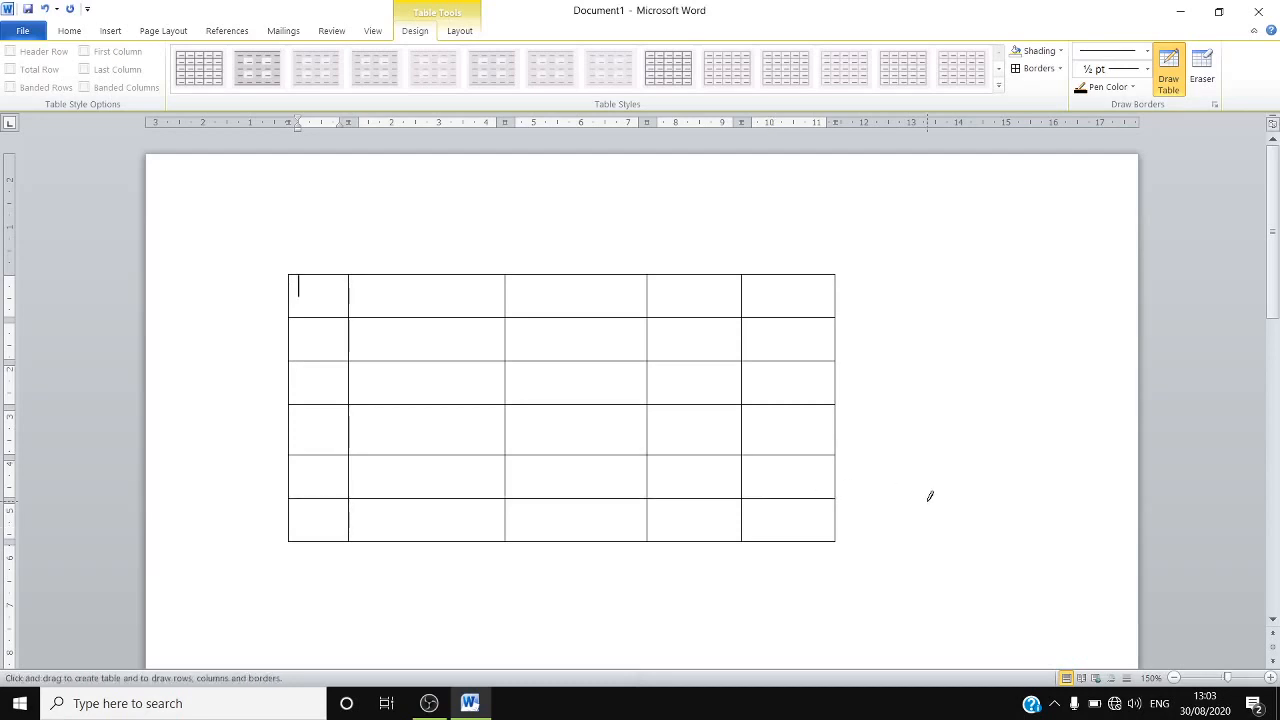
{"action": "left_click", "coordinate": [797, 428]}
{"action": "key", "text": "Escape"}
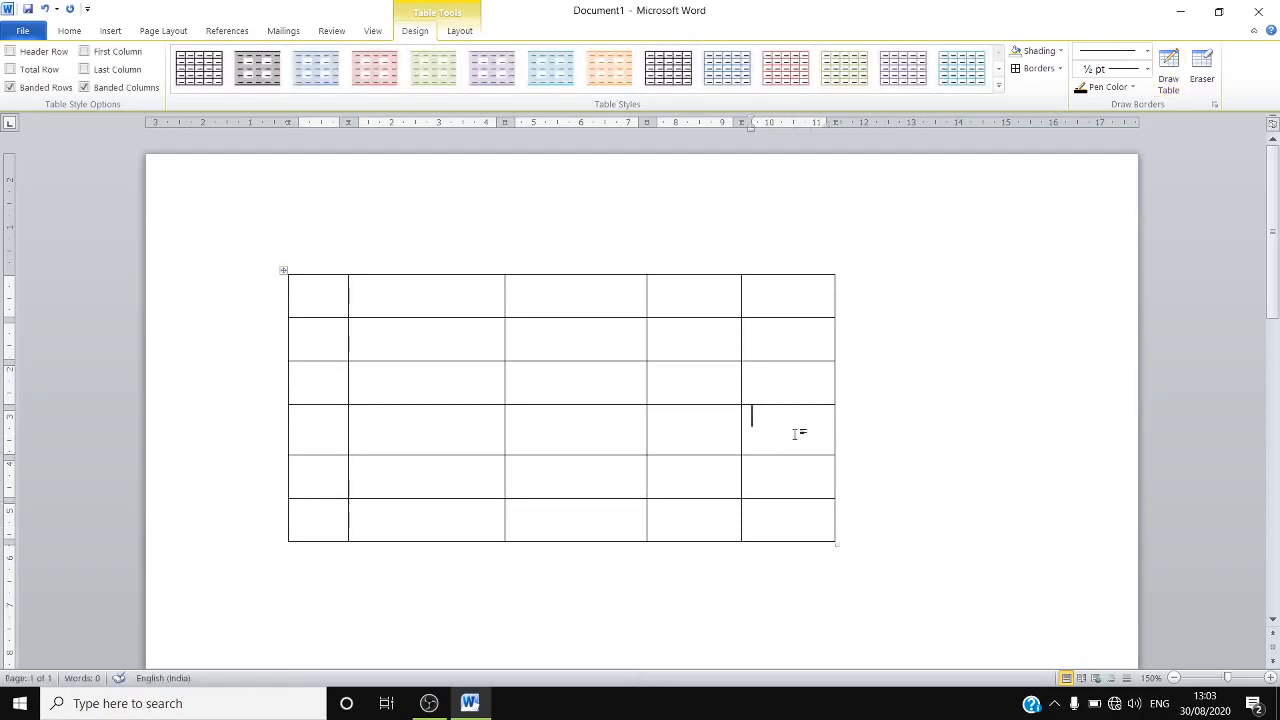
{"action": "left_click", "coordinate": [111, 32]}
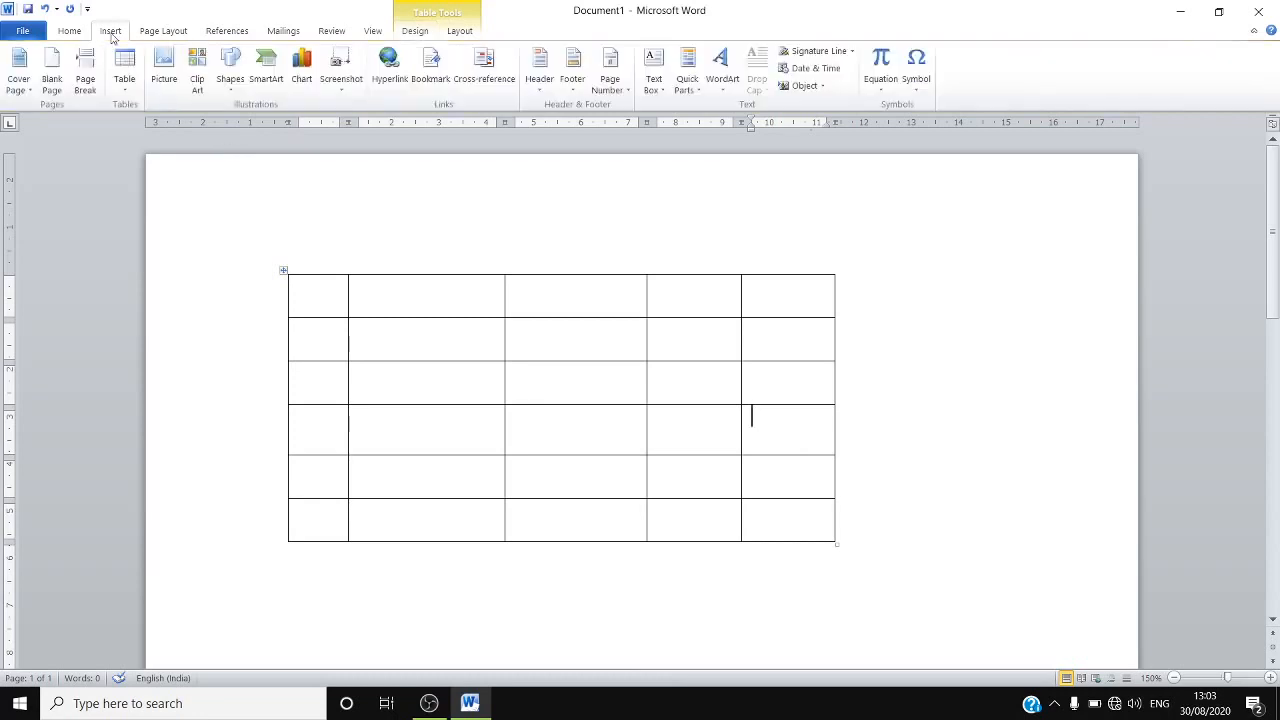
{"action": "left_click", "coordinate": [123, 90]}
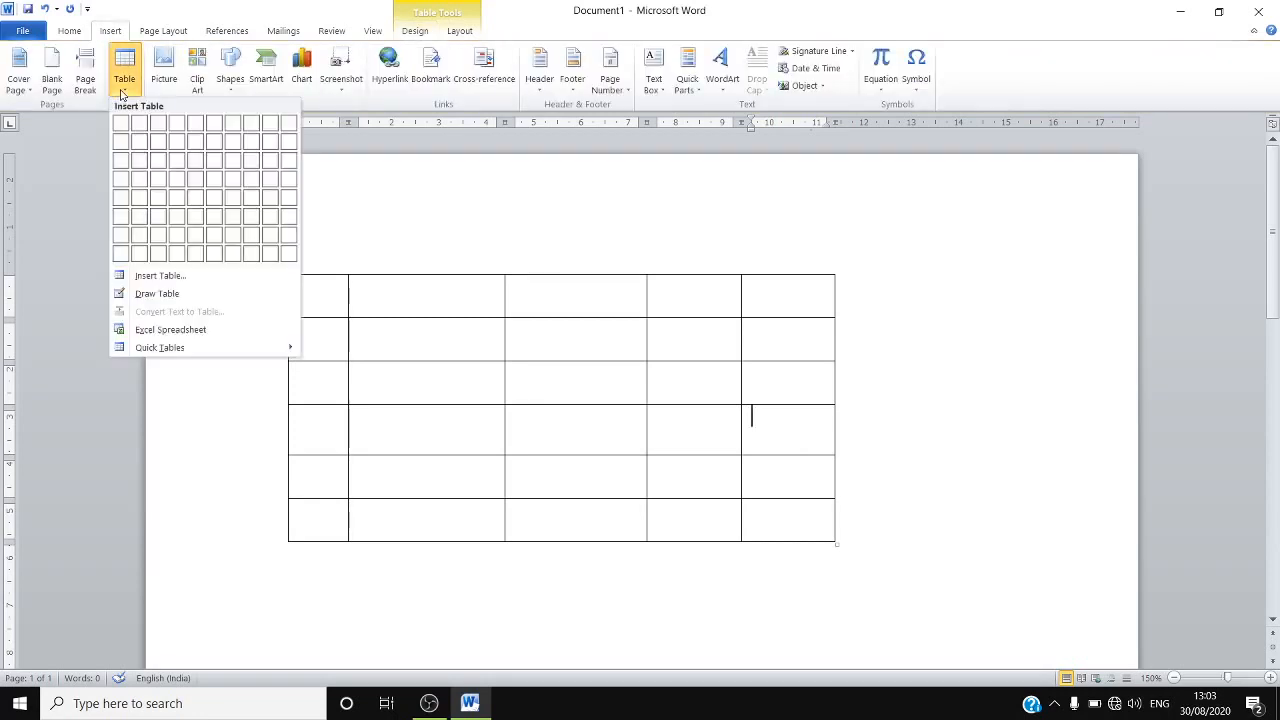
{"action": "left_click", "coordinate": [407, 307]}
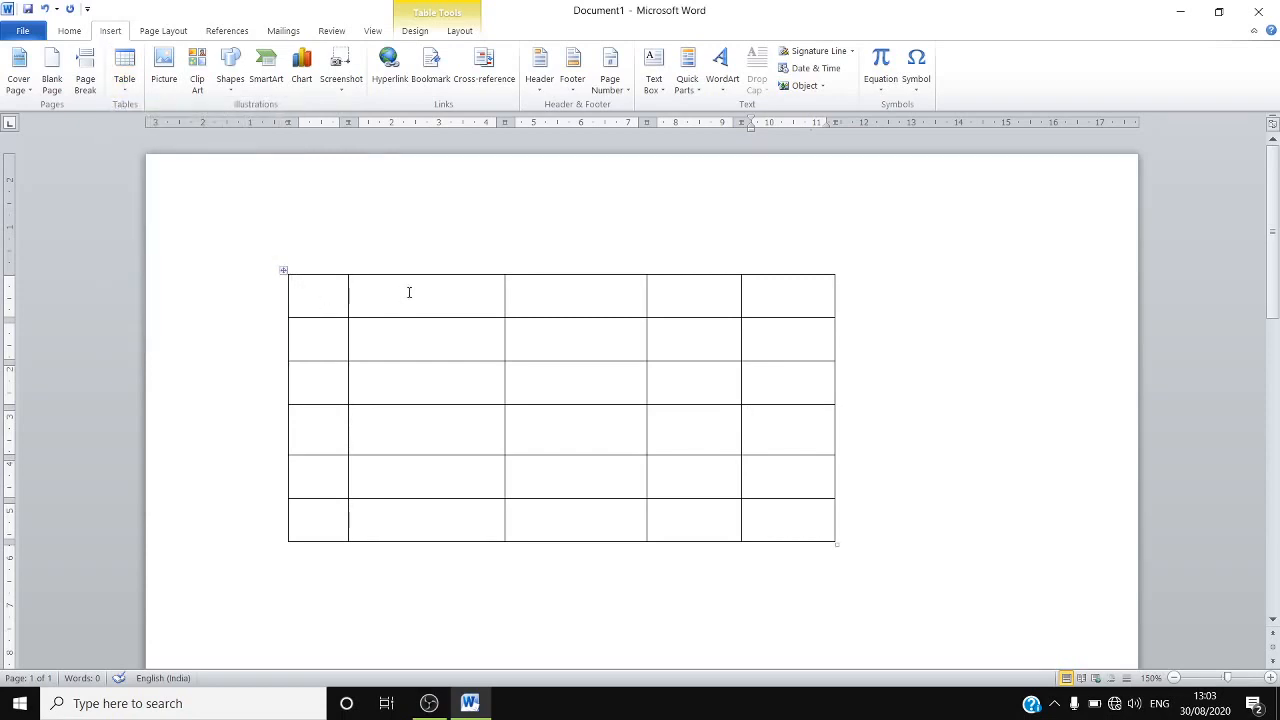
{"action": "left_click", "coordinate": [566, 285]}
{"action": "left_click", "coordinate": [306, 300]}
{"action": "left_click", "coordinate": [417, 310]}
{"action": "left_click", "coordinate": [313, 300]}
{"action": "left_click", "coordinate": [375, 301]}
{"action": "left_click", "coordinate": [575, 298]}
{"action": "left_click", "coordinate": [682, 300]}
{"action": "left_click", "coordinate": [768, 298]}
{"action": "left_click", "coordinate": [325, 303]}
Step: Select the whole hand-drawn table and delete it, leaving the page empty
{"action": "left_click", "coordinate": [283, 272]}
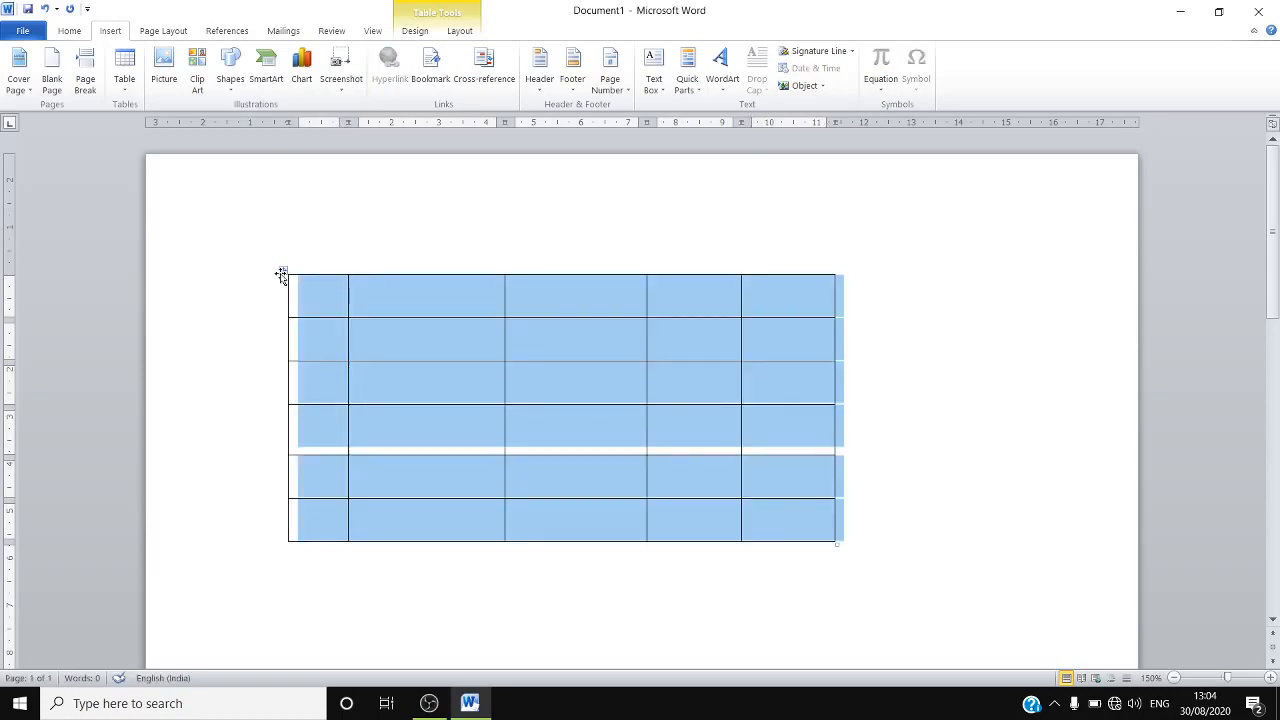
{"action": "left_click", "coordinate": [281, 274]}
{"action": "left_click", "coordinate": [285, 273]}
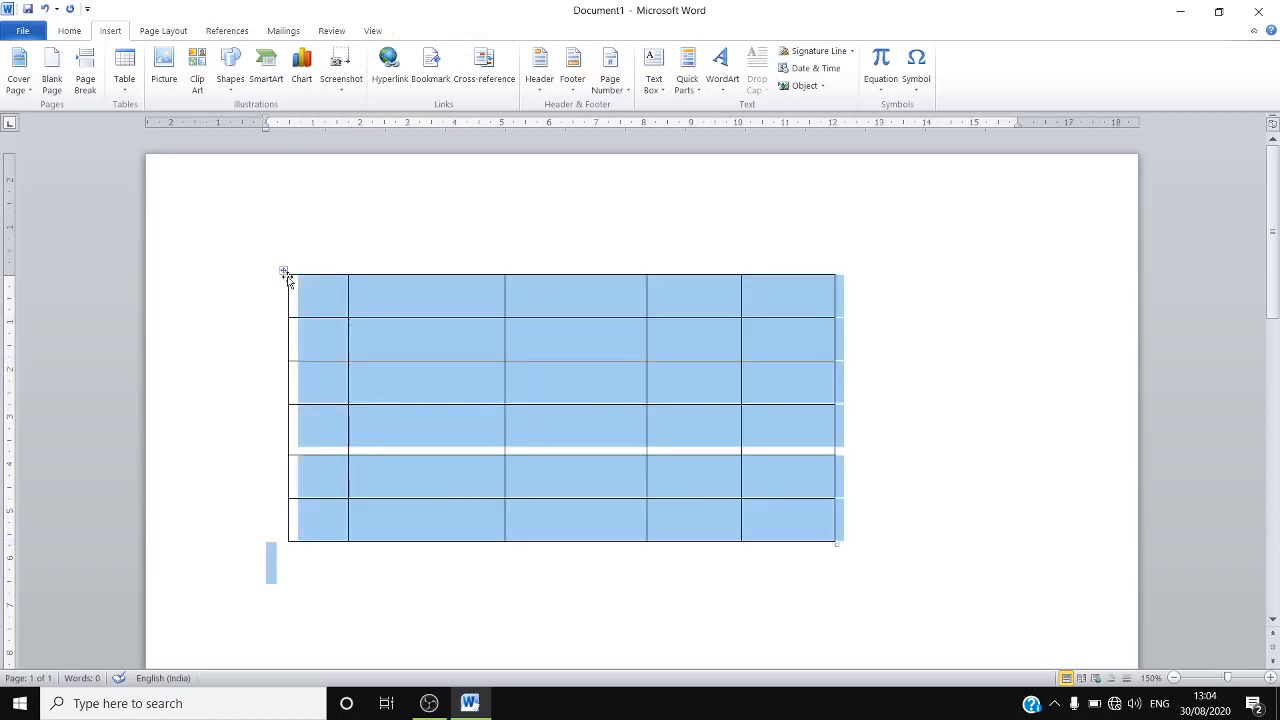
{"action": "key", "text": "BackSpace"}
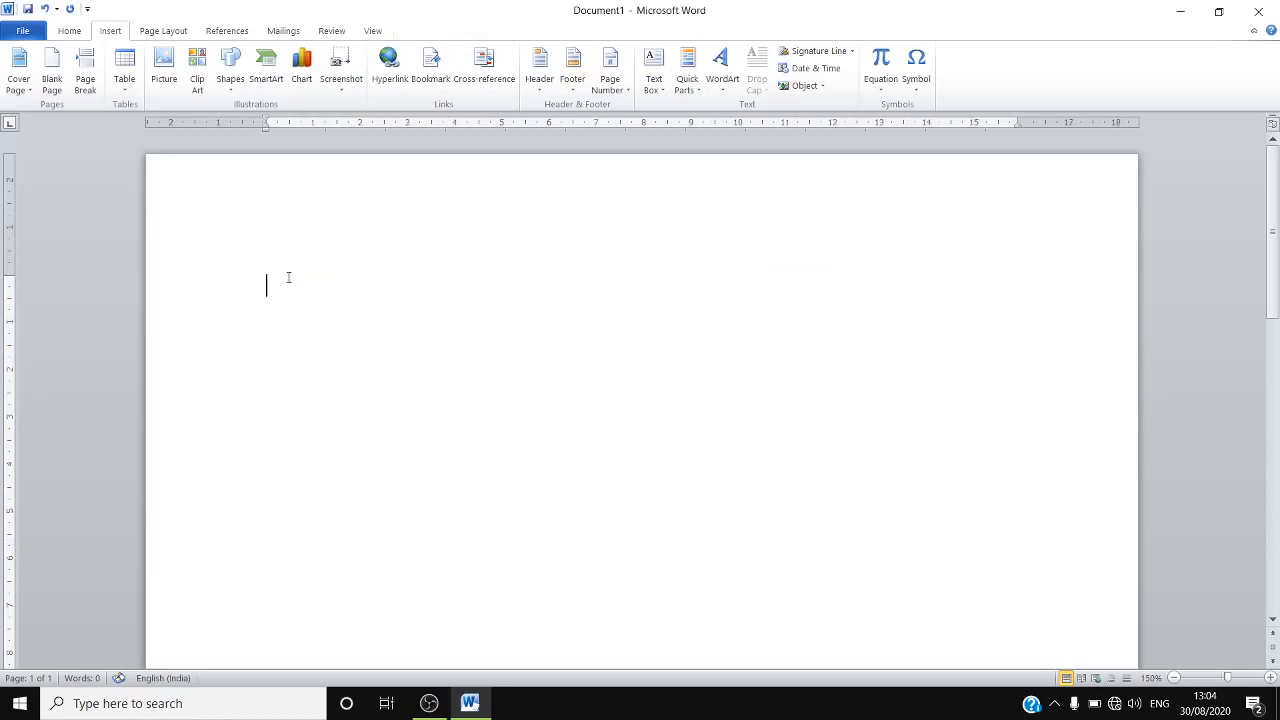
Step: Insert a table with 5 columns and 2 rows and automatic fixed column width through the Insert Table dialog
{"action": "left_click", "coordinate": [124, 72]}
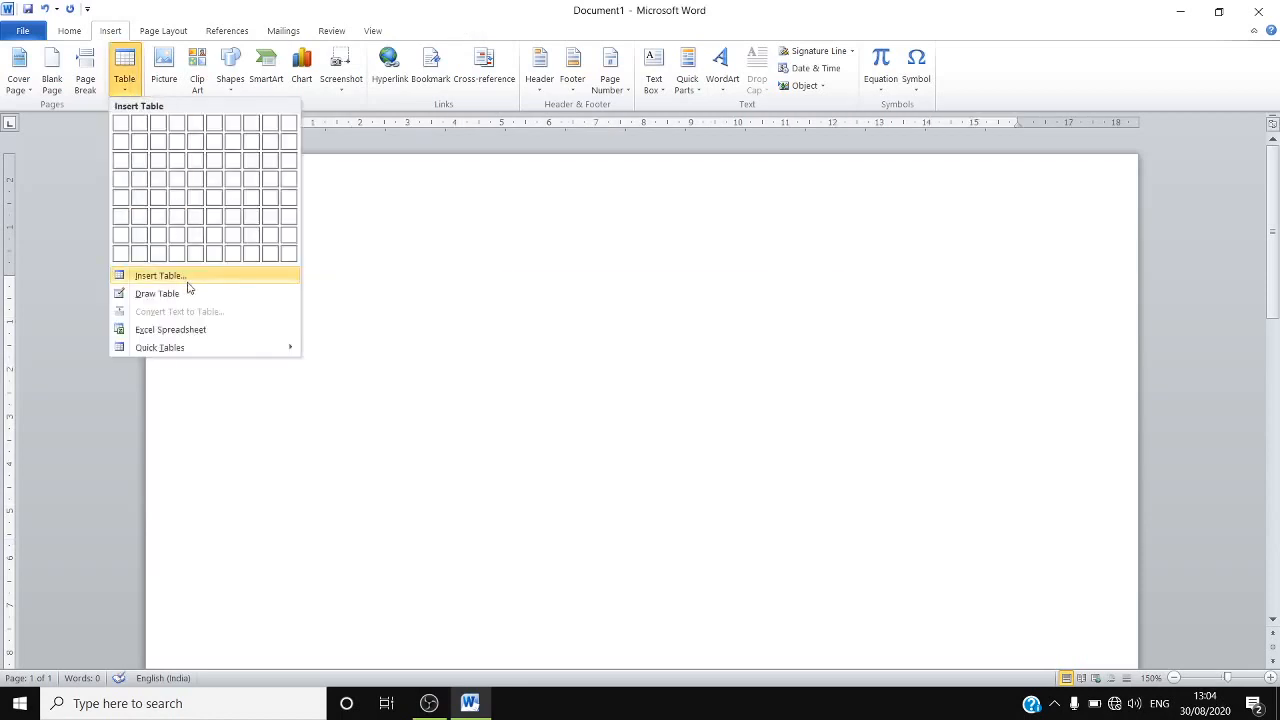
{"action": "left_click", "coordinate": [158, 275]}
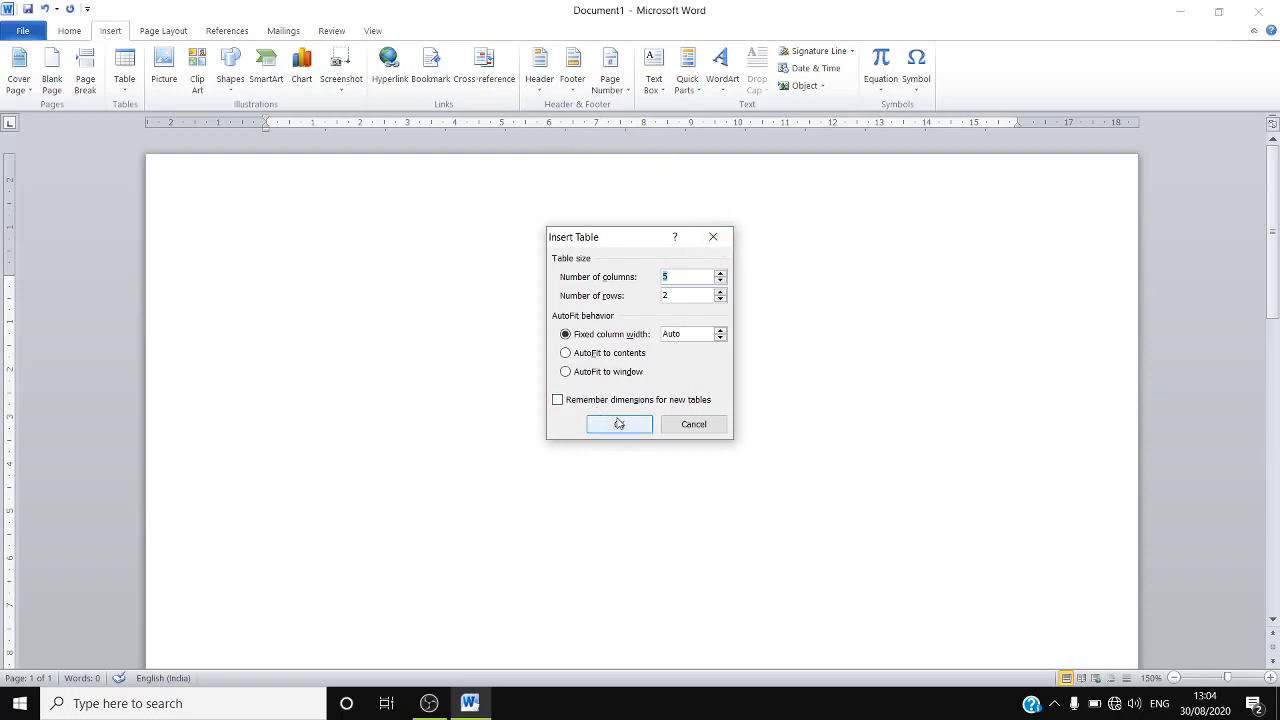
{"action": "left_click", "coordinate": [617, 420]}
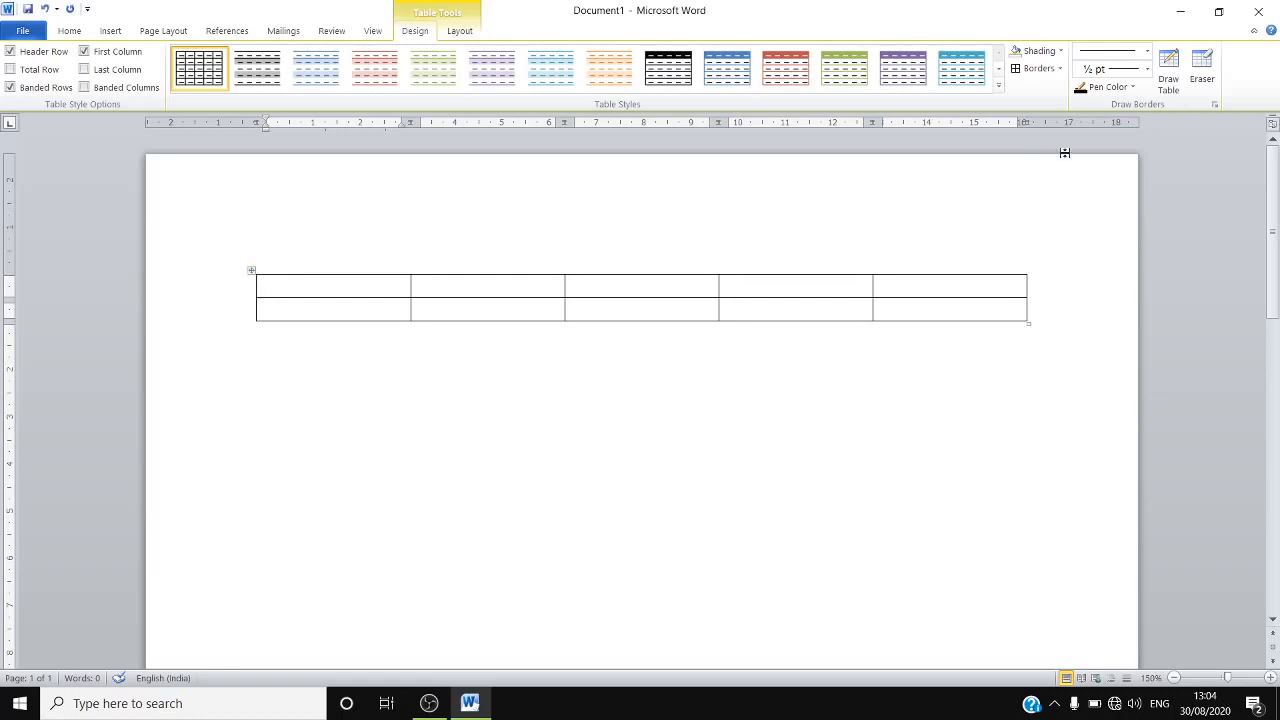
Step: Try the black grid style, the green banded style and the purple banded style on the table
{"action": "left_click", "coordinate": [998, 87]}
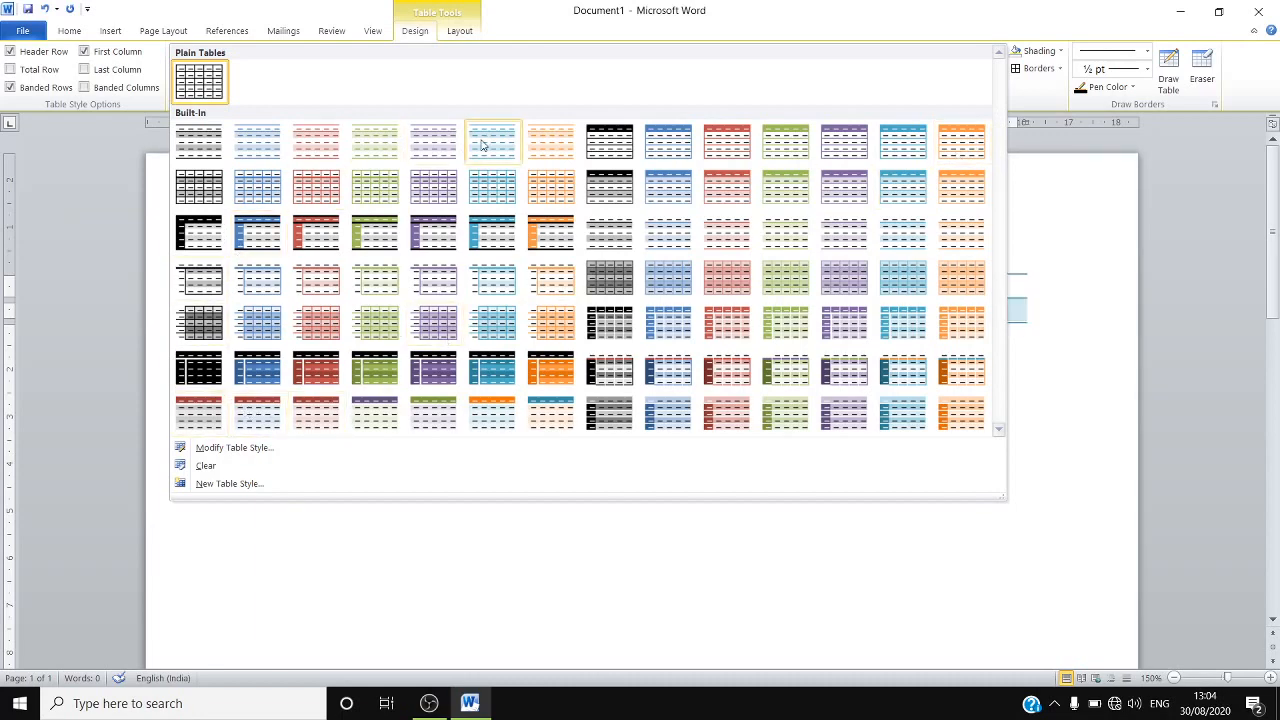
{"action": "left_click", "coordinate": [187, 190]}
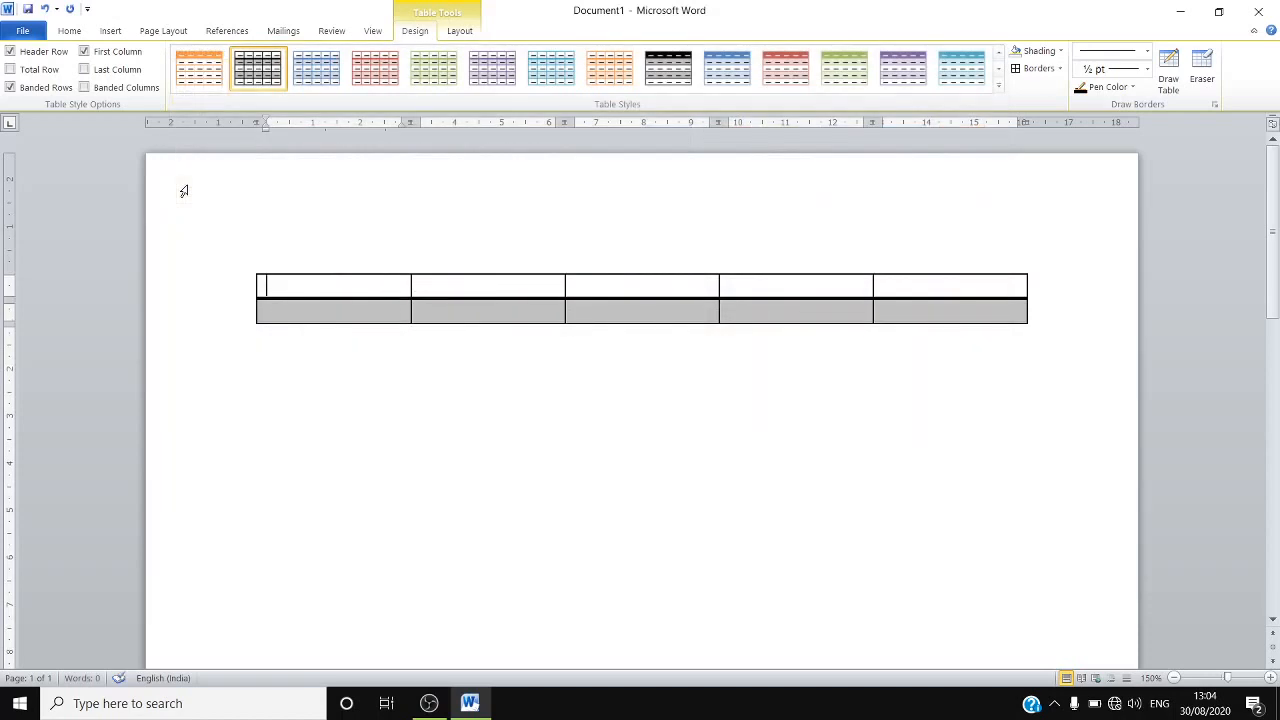
{"action": "left_click", "coordinate": [870, 68]}
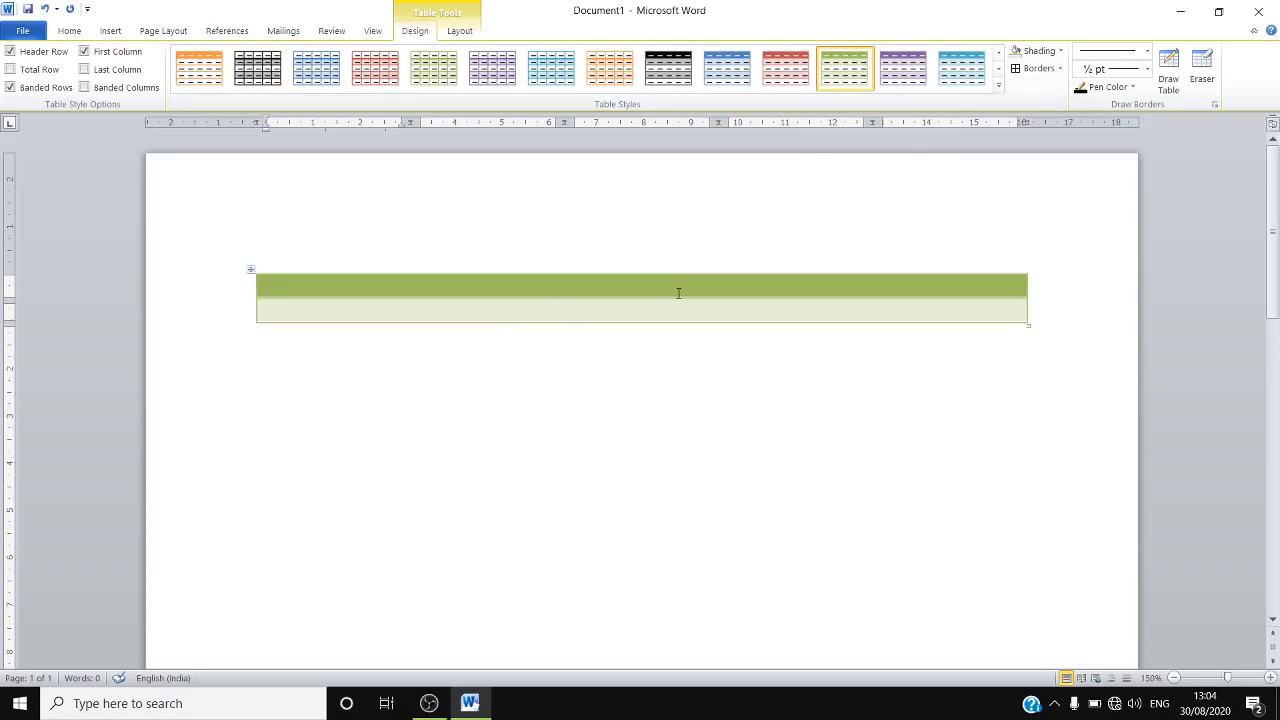
{"action": "left_click", "coordinate": [903, 68]}
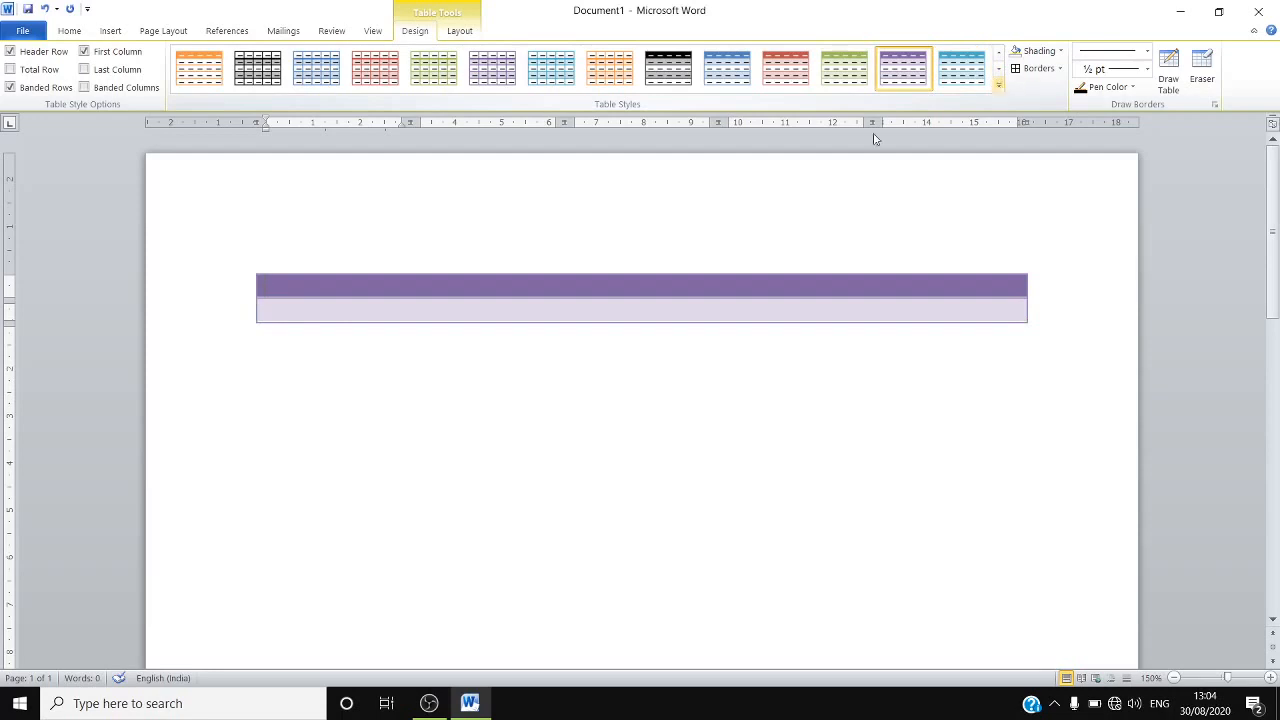
Step: Apply the black grid table style with grey row shading to the table
{"action": "left_click", "coordinate": [491, 313]}
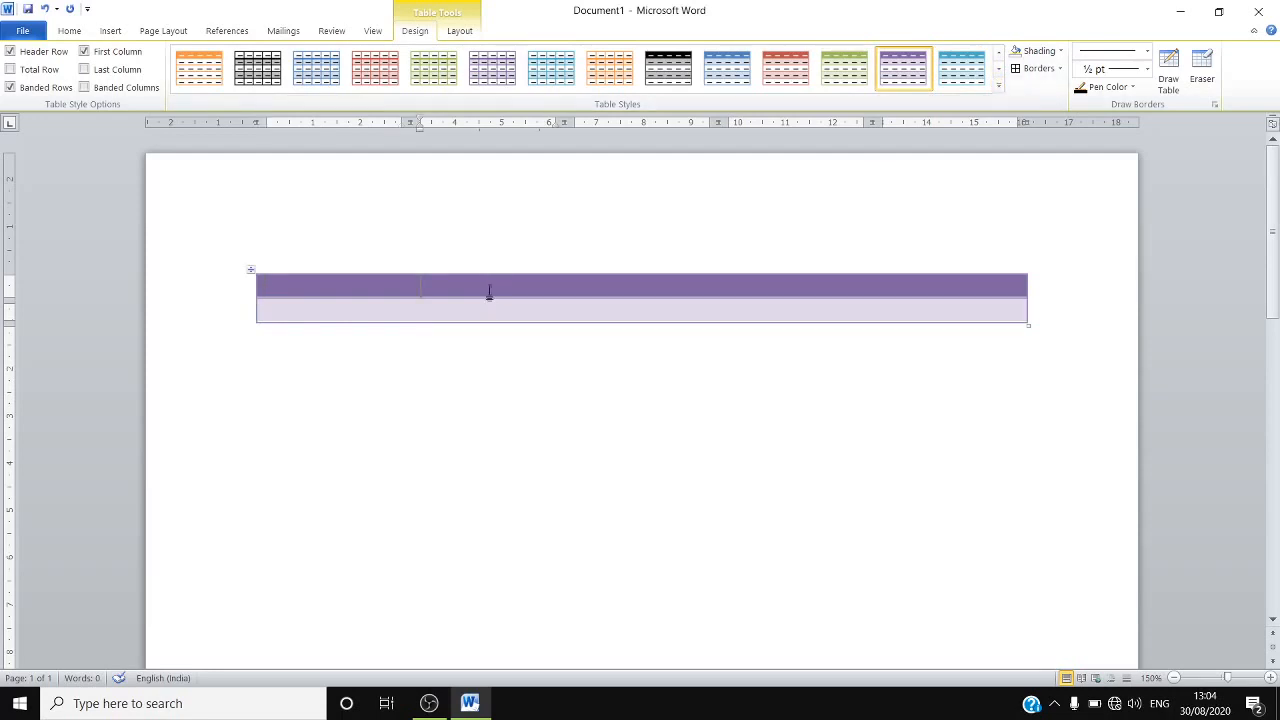
{"action": "left_click", "coordinate": [281, 283]}
{"action": "left_click", "coordinate": [310, 308]}
{"action": "left_click", "coordinate": [490, 288]}
{"action": "left_click", "coordinate": [257, 67]}
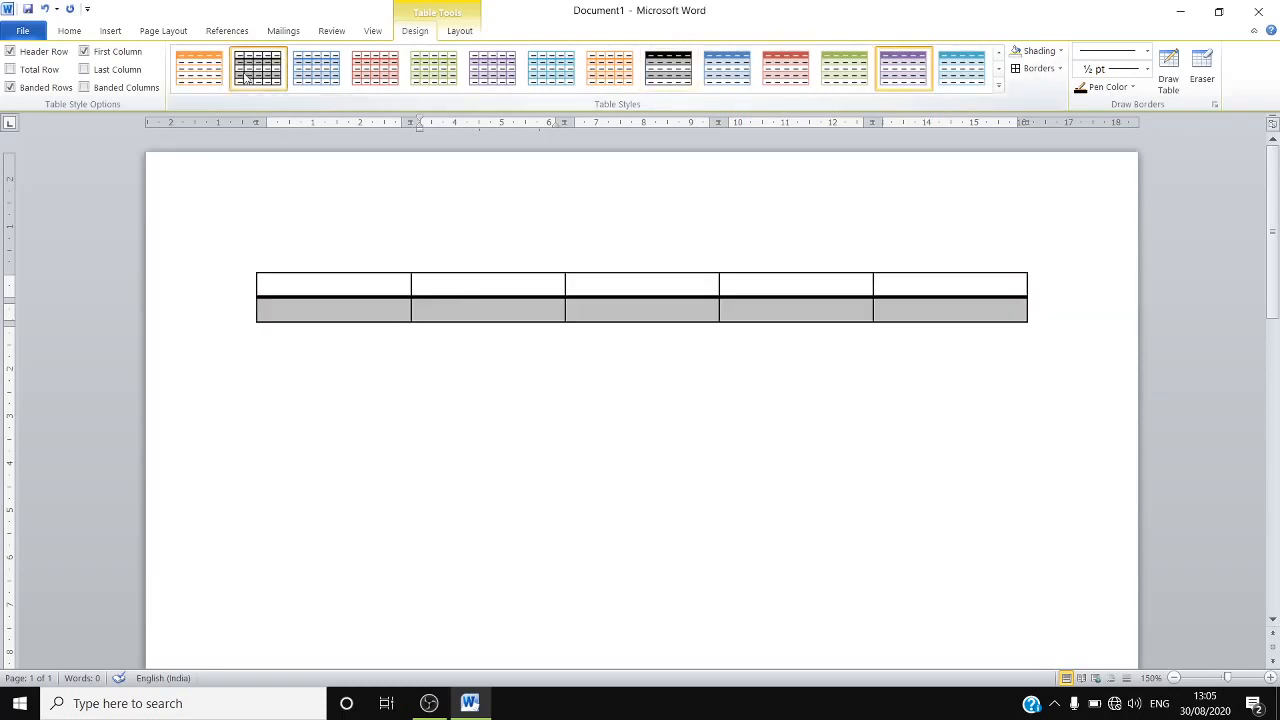
Step: Fill the first row's cells with A, B, C, D and E
{"action": "left_click", "coordinate": [350, 290]}
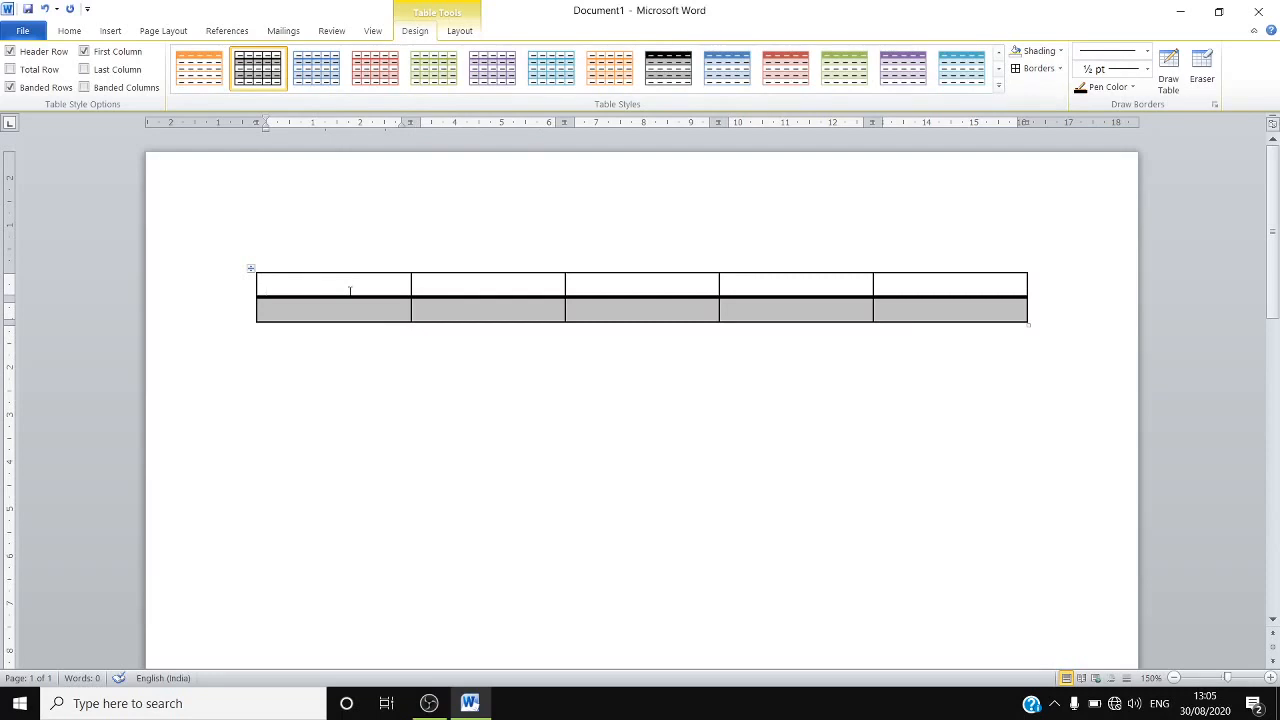
{"action": "type", "text": "a"}
{"action": "key", "text": "BackSpace"}
{"action": "type", "text": "A"}
{"action": "key", "text": "Tab"}
{"action": "type", "text": "B"}
{"action": "key", "text": "Tab"}
{"action": "type", "text": "C"}
{"action": "key", "text": "Tab"}
{"action": "type", "text": "D"}
{"action": "key", "text": "Tab"}
{"action": "type", "text": "E"}
Step: Fill the second row's cells with F, G, H, I and J
{"action": "key", "text": "Tab"}
{"action": "type", "text": "F"}
{"action": "key", "text": "Tab"}
{"action": "type", "text": "G"}
{"action": "key", "text": "Tab"}
{"action": "type", "text": "H"}
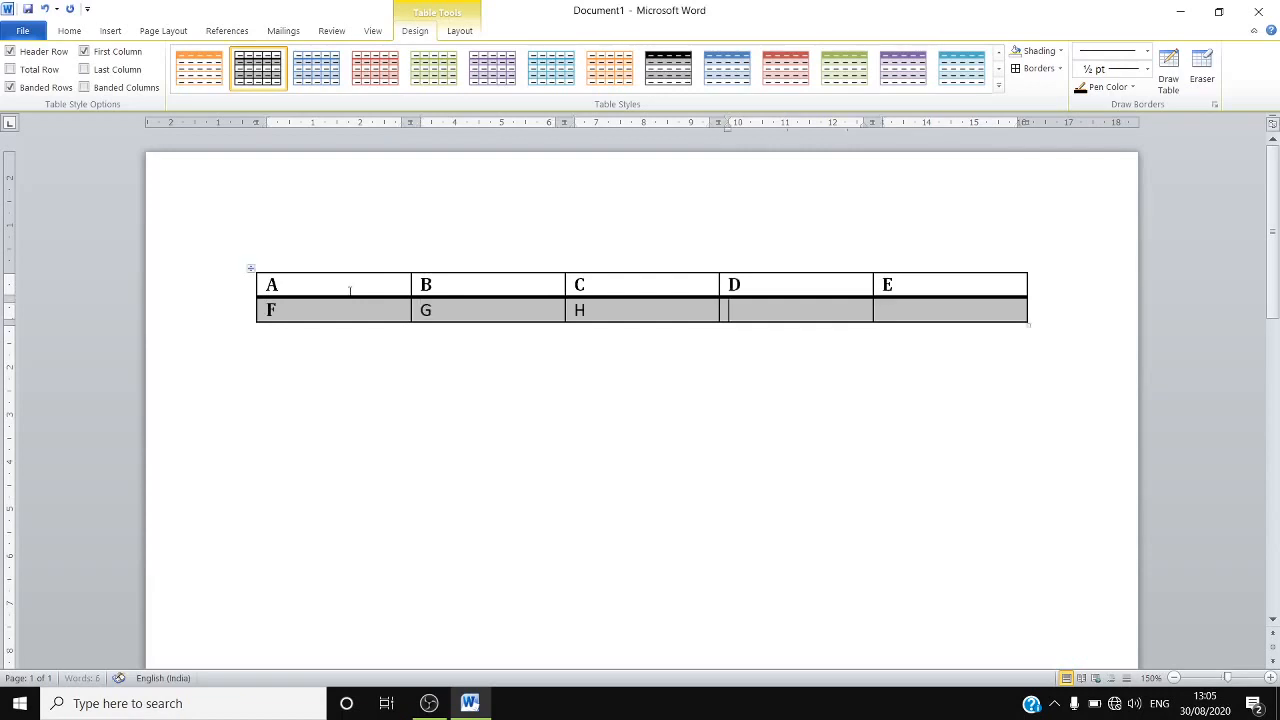
{"action": "key", "text": "Tab"}
{"action": "type", "text": "I"}
{"action": "key", "text": "Tab"}
{"action": "type", "text": "J"}
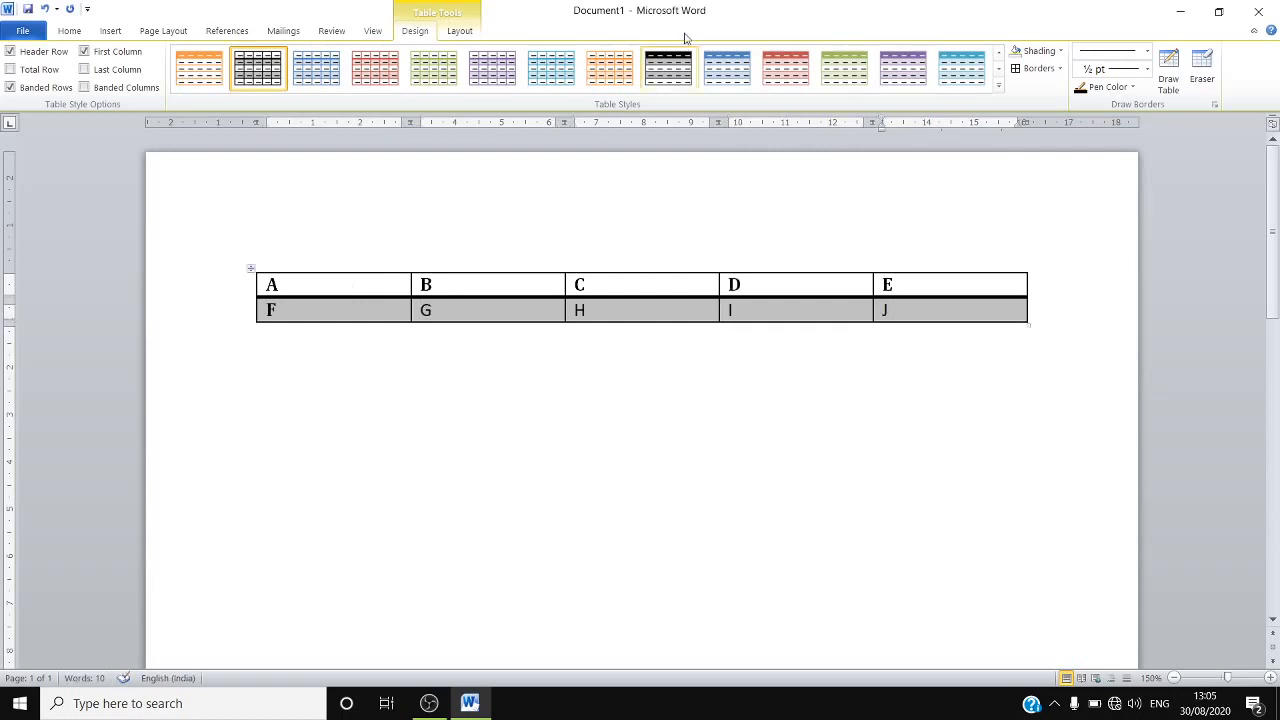
Step: Try the red banded table style on the filled table, and go back to the black grid style
{"action": "left_click", "coordinate": [786, 67]}
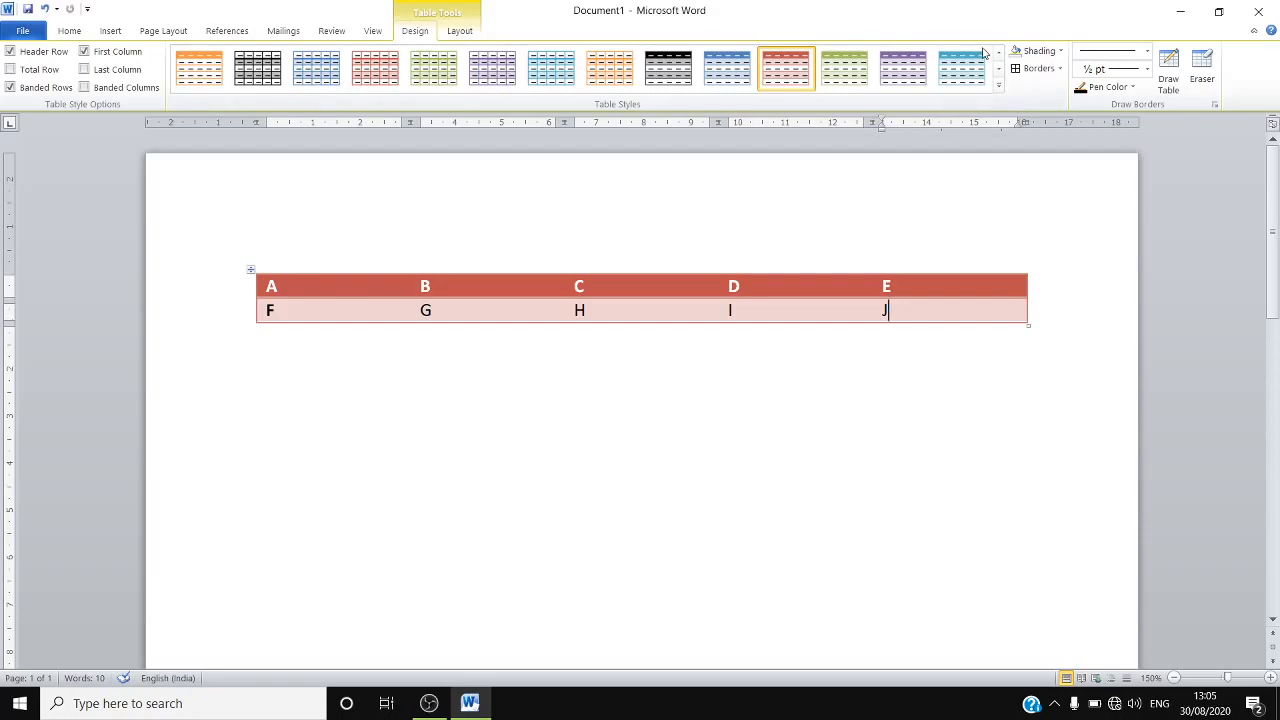
{"action": "left_click", "coordinate": [998, 86]}
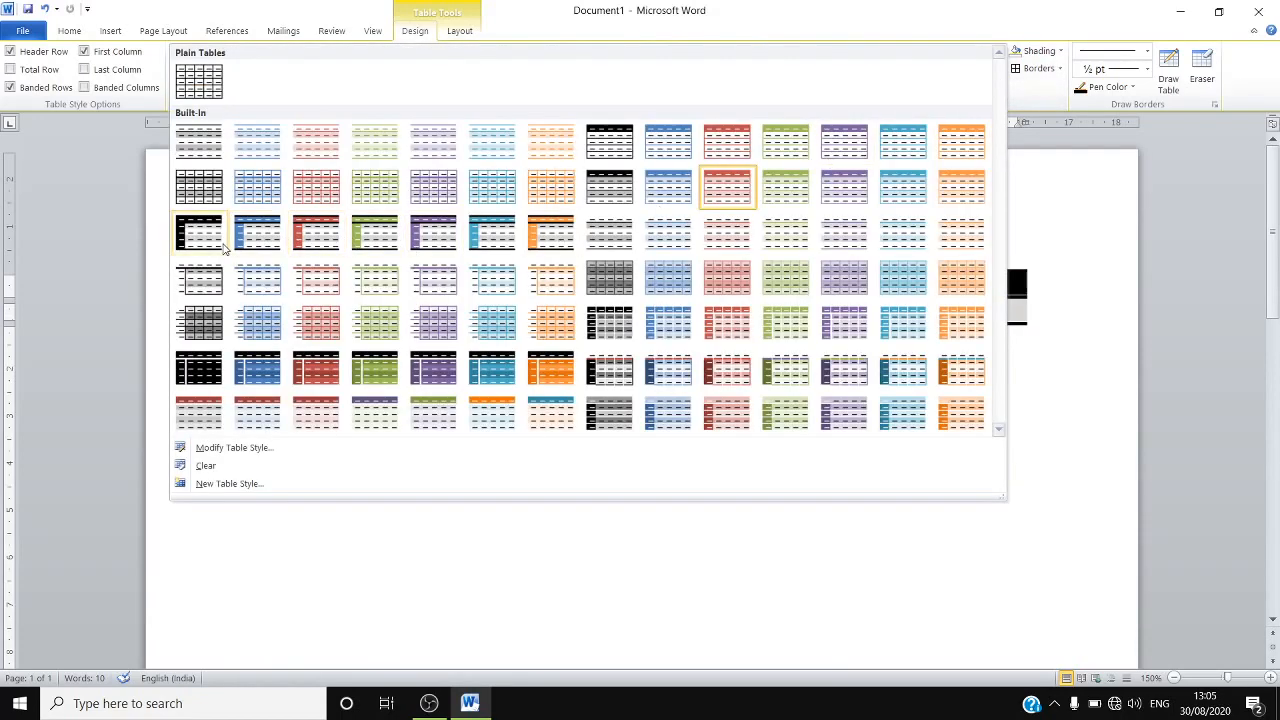
{"action": "left_click", "coordinate": [187, 193]}
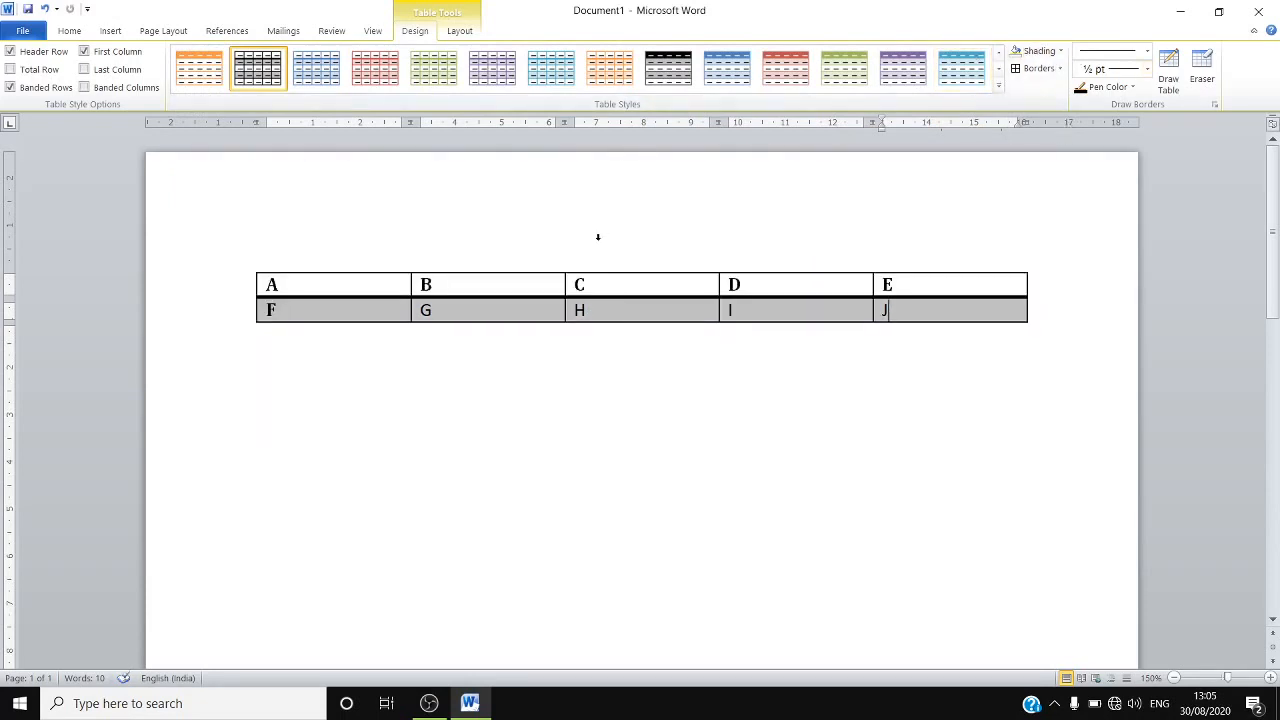
Step: Shade the A cell yellow and the C cell red
{"action": "left_click", "coordinate": [340, 283]}
{"action": "left_click", "coordinate": [1060, 51]}
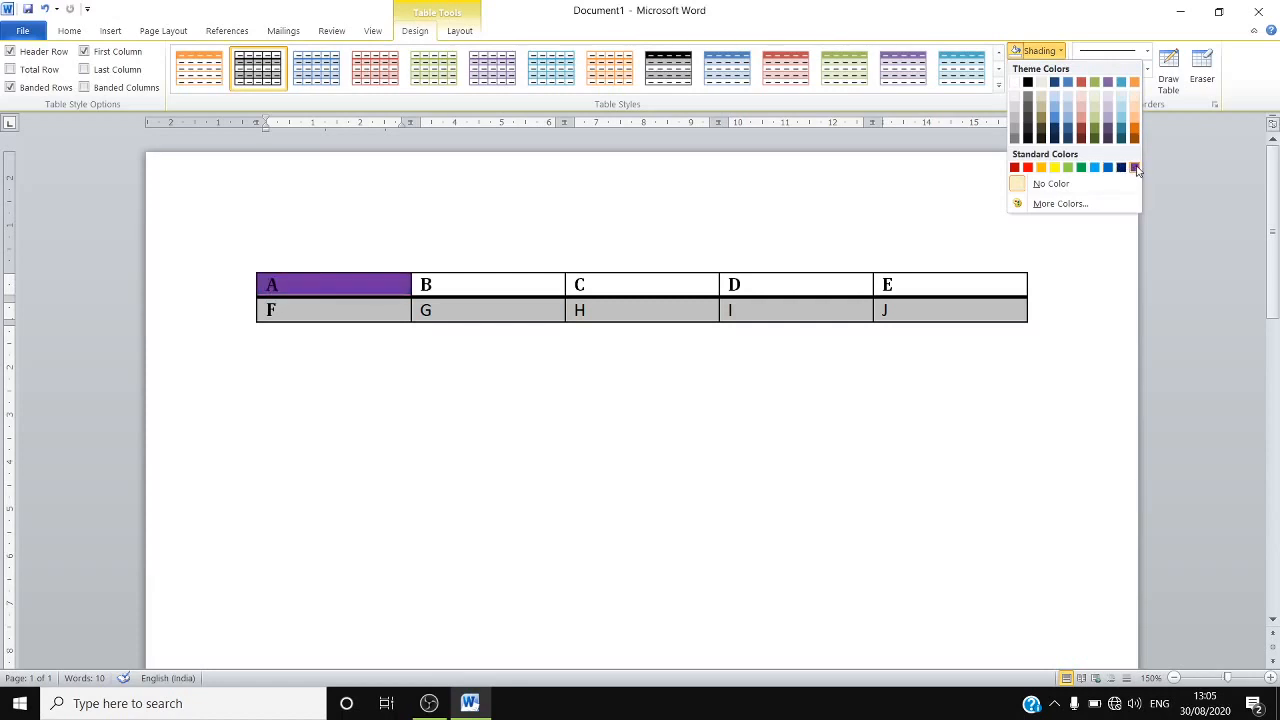
{"action": "left_click", "coordinate": [1055, 168]}
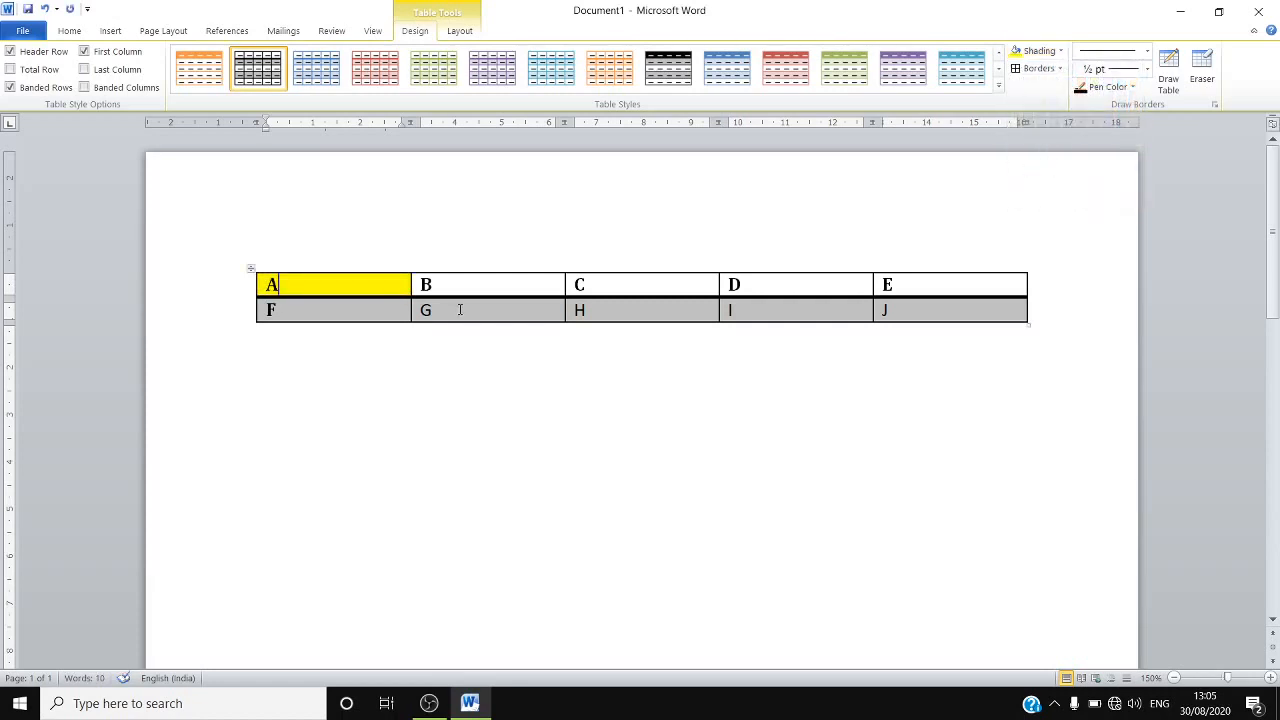
{"action": "left_click", "coordinate": [626, 288]}
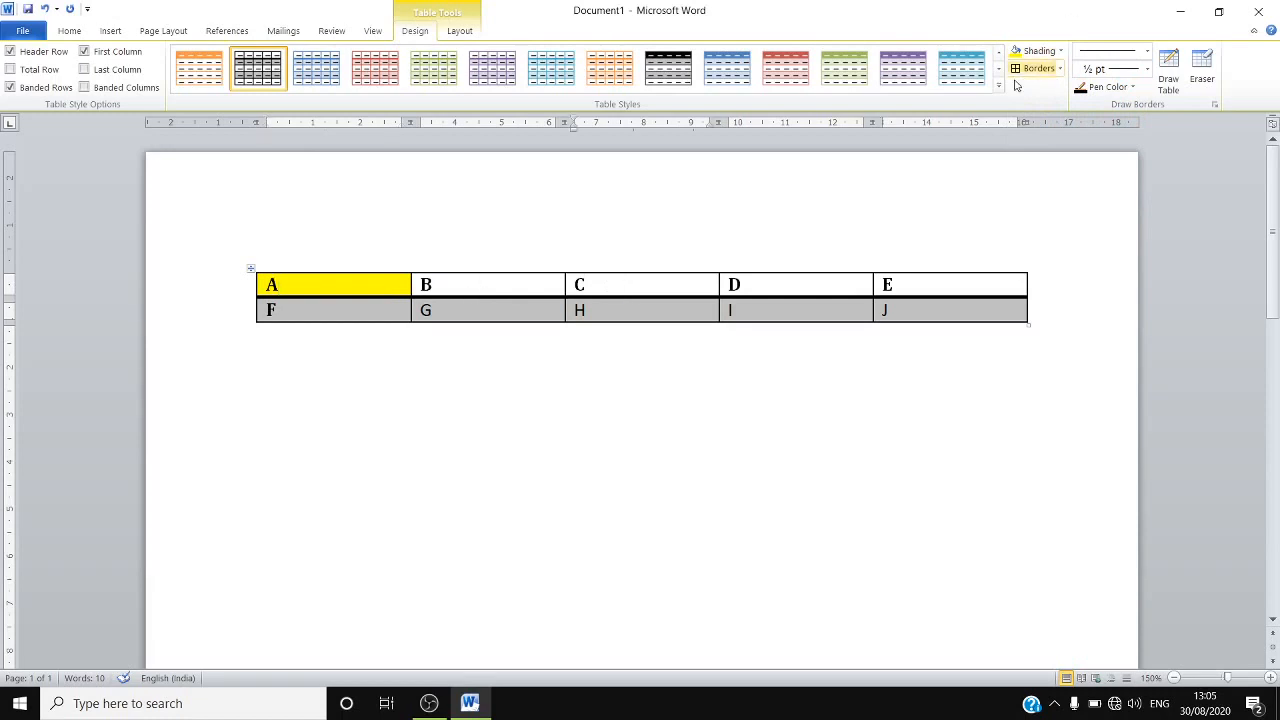
{"action": "left_click", "coordinate": [1063, 51]}
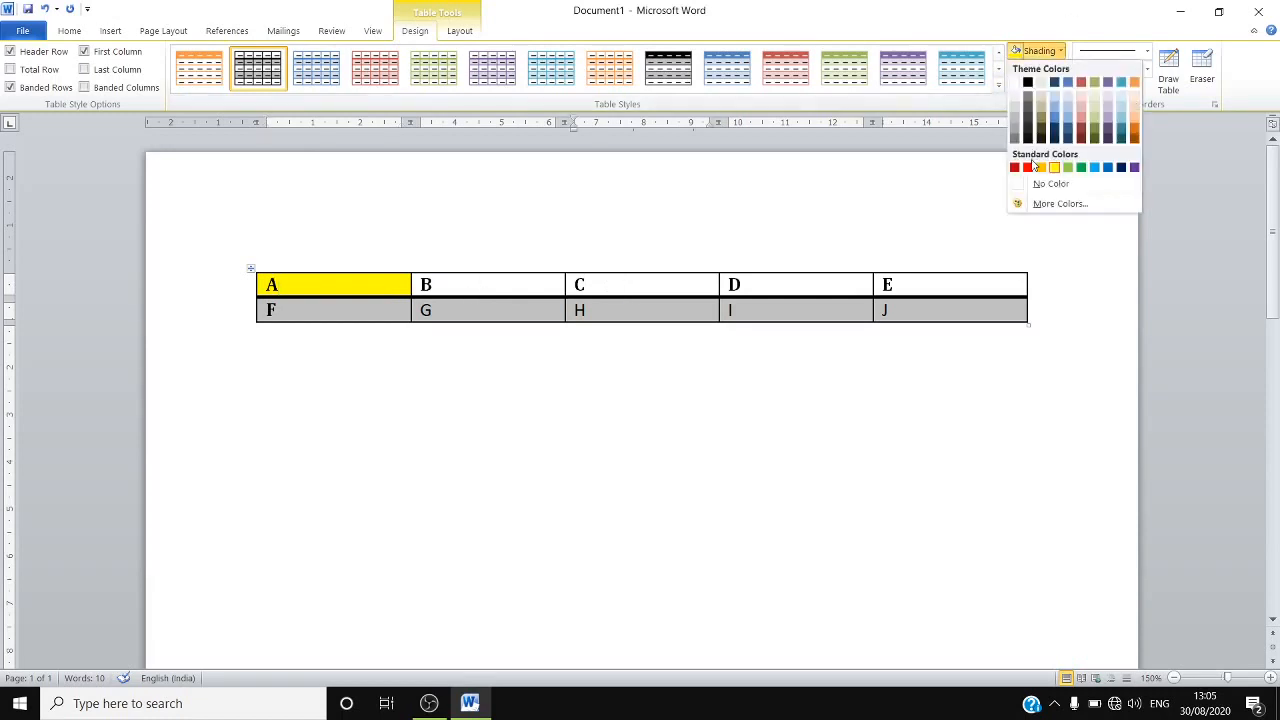
{"action": "left_click", "coordinate": [1033, 168]}
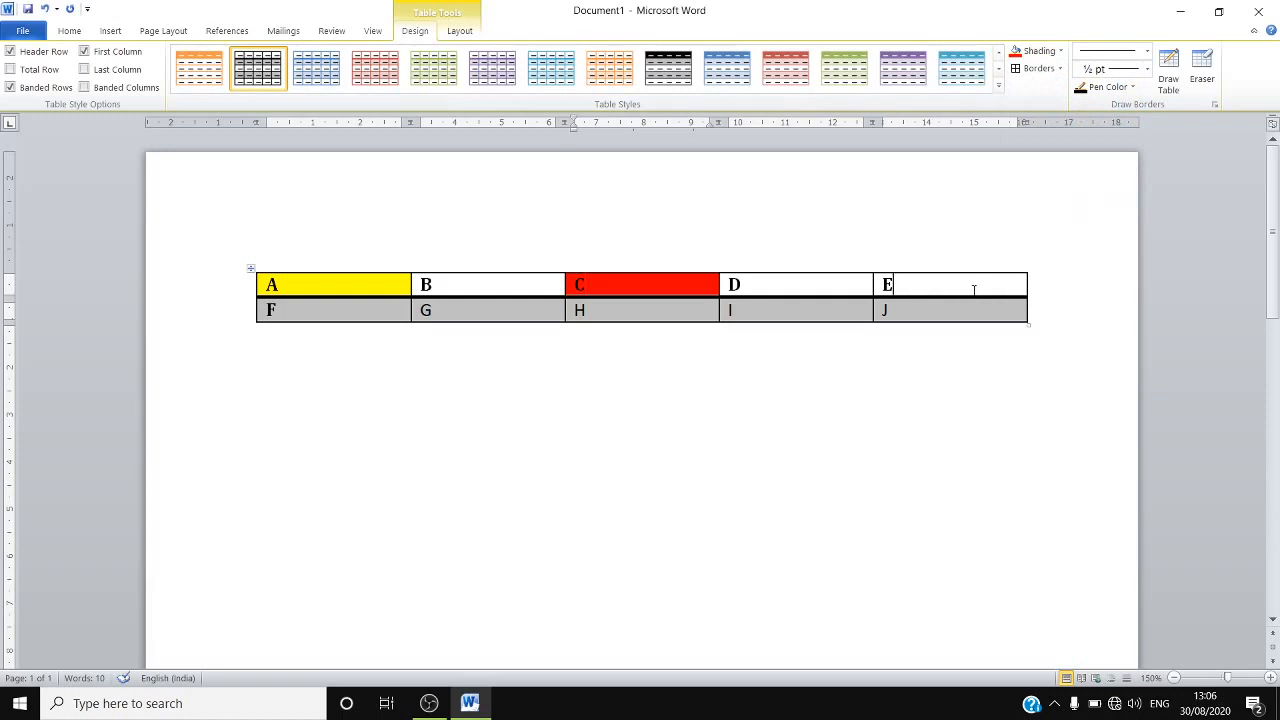
Step: Shade all the cells of the table's first row green
{"action": "left_click_drag", "start_coordinate": [974, 286], "coordinate": [494, 297]}
{"action": "left_click_drag", "start_coordinate": [268, 285], "coordinate": [349, 283]}
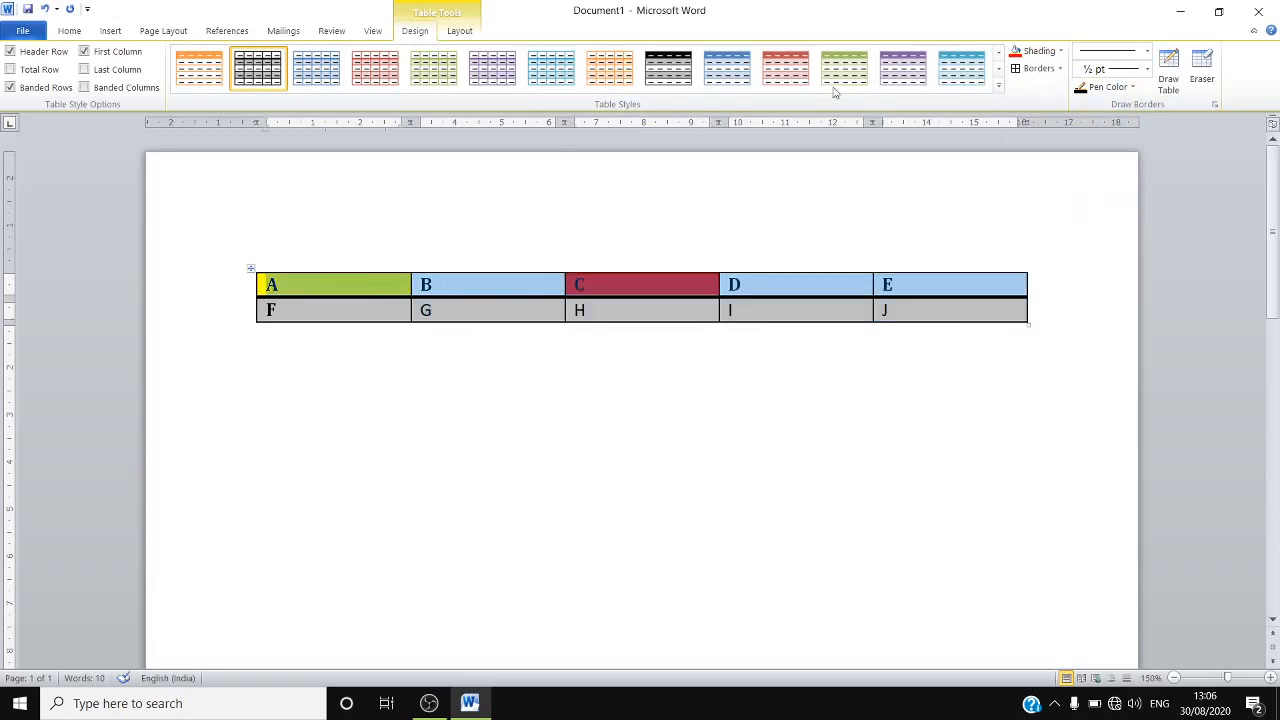
{"action": "left_click", "coordinate": [1059, 51]}
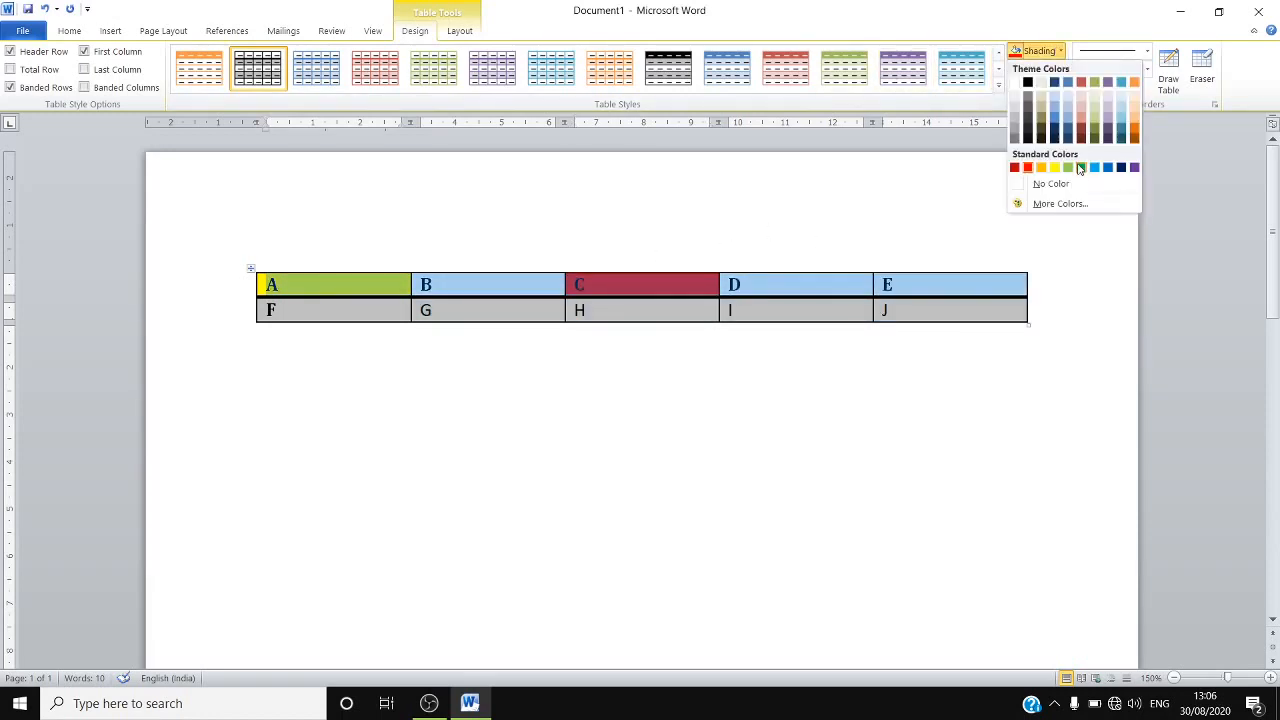
{"action": "left_click", "coordinate": [1081, 167]}
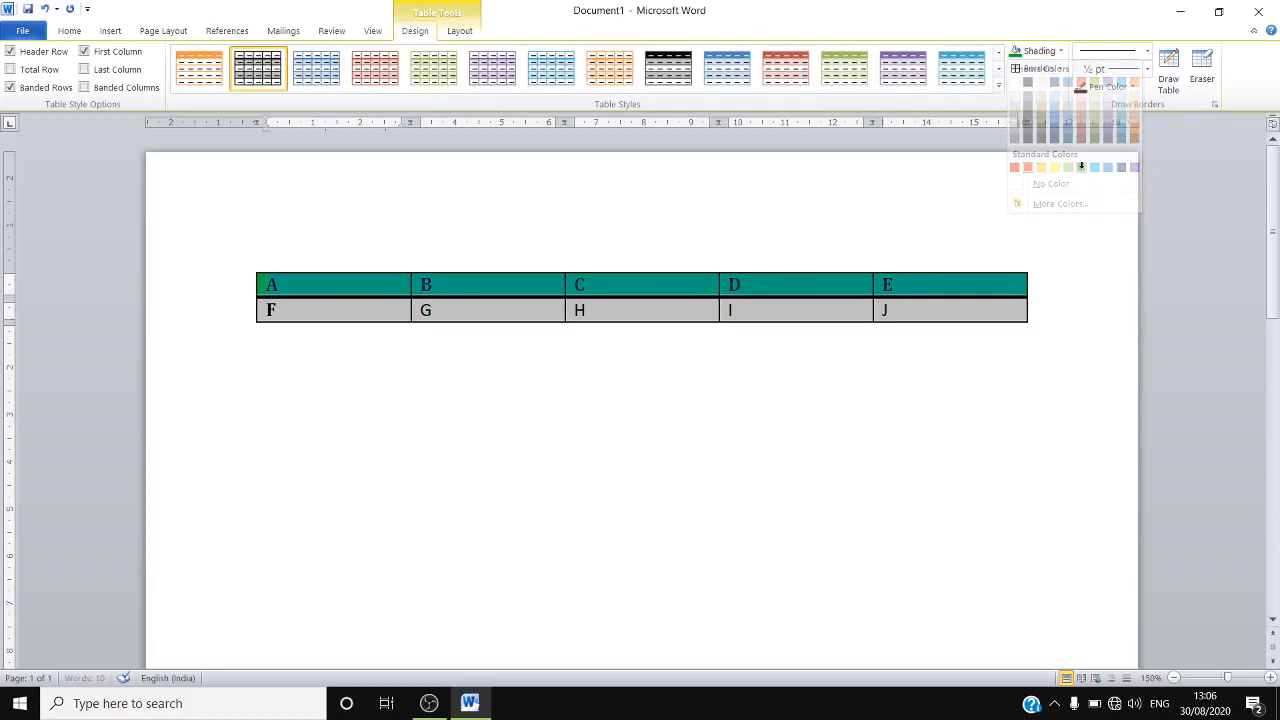
{"action": "left_click", "coordinate": [966, 316]}
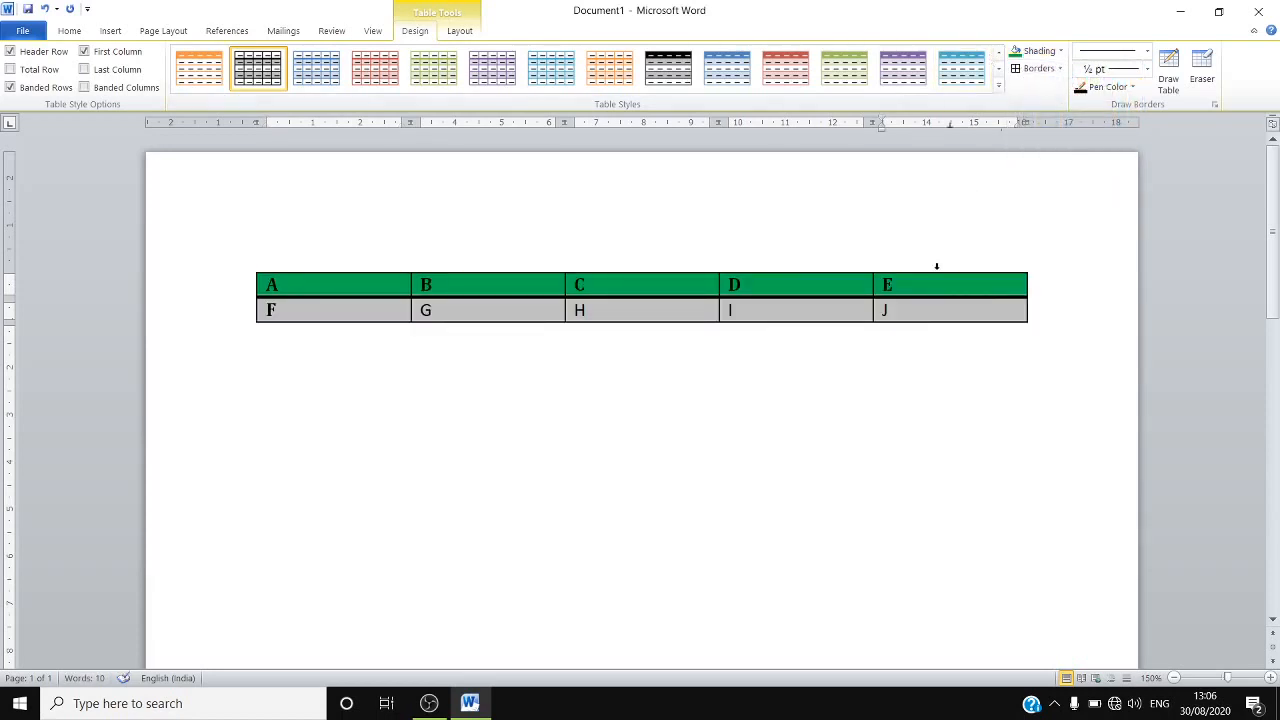
Step: Shade both cells of the last column, E and J, light blue
{"action": "mouse_move", "coordinate": [938, 281]}
{"action": "left_mouse_down"}
{"action": "mouse_move", "coordinate": [937, 332]}
{"action": "mouse_move", "coordinate": [941, 305]}
{"action": "left_mouse_up"}
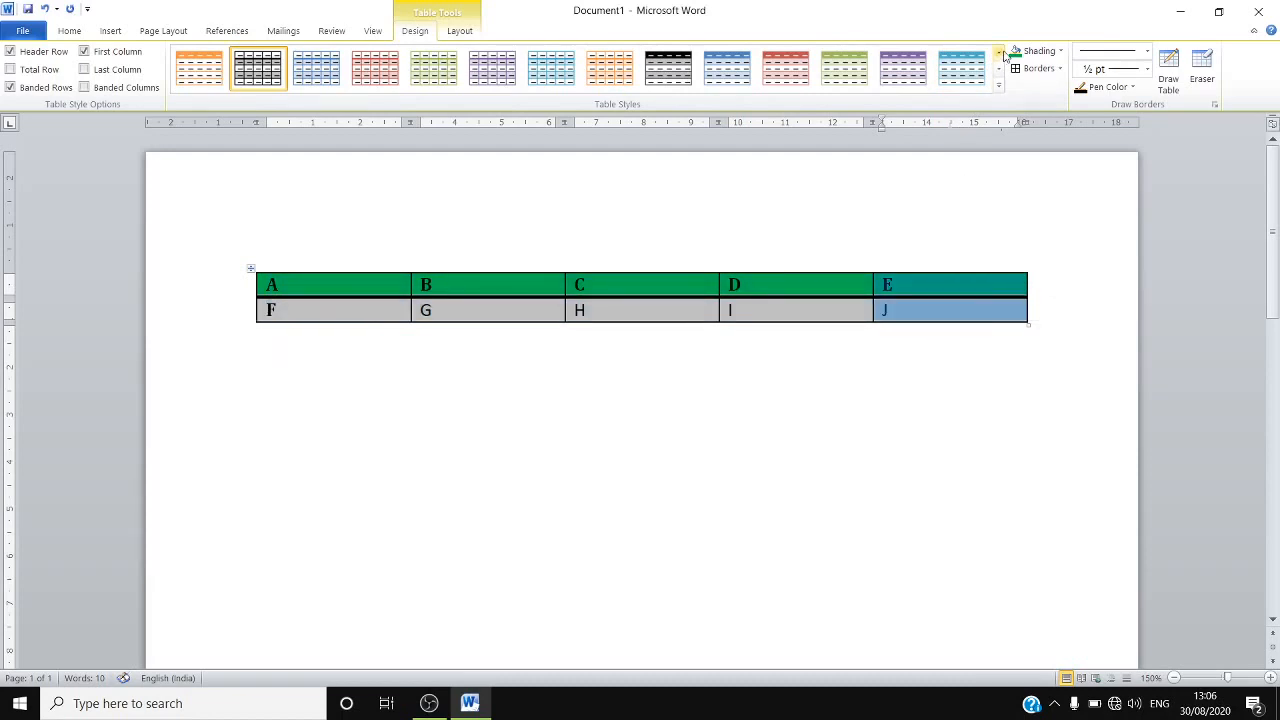
{"action": "left_click", "coordinate": [1038, 53]}
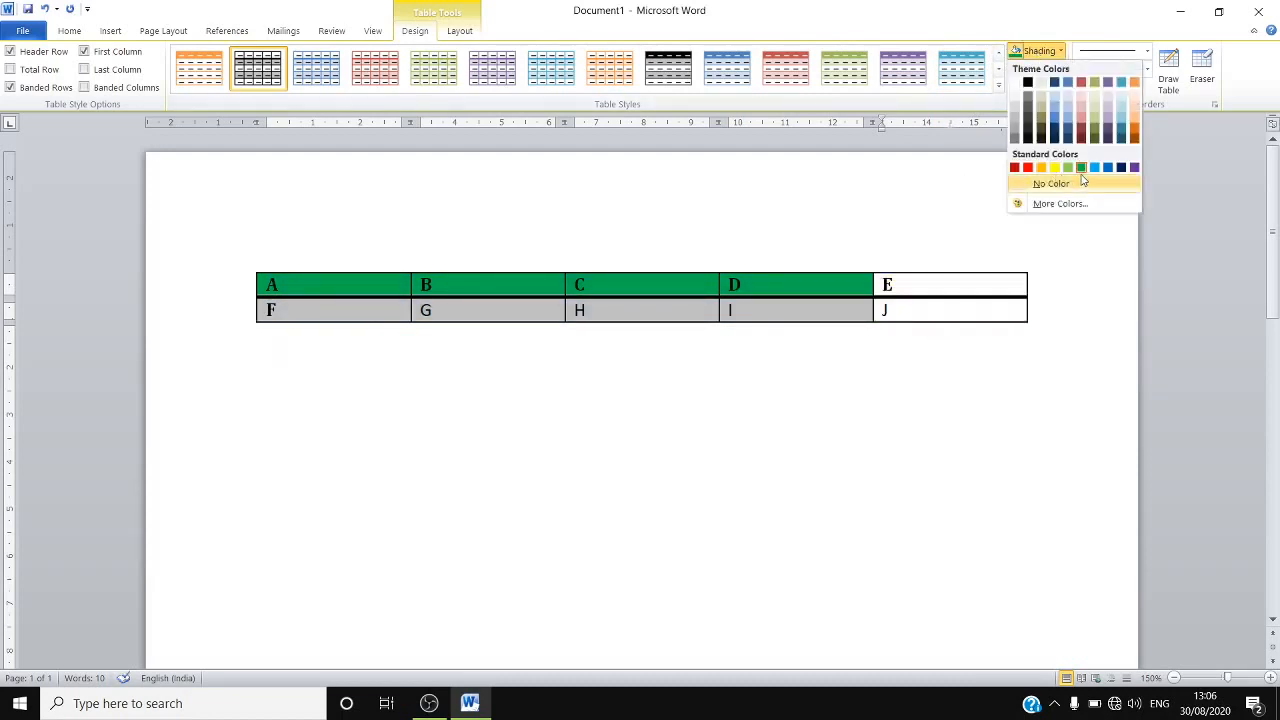
{"action": "left_click", "coordinate": [1094, 167]}
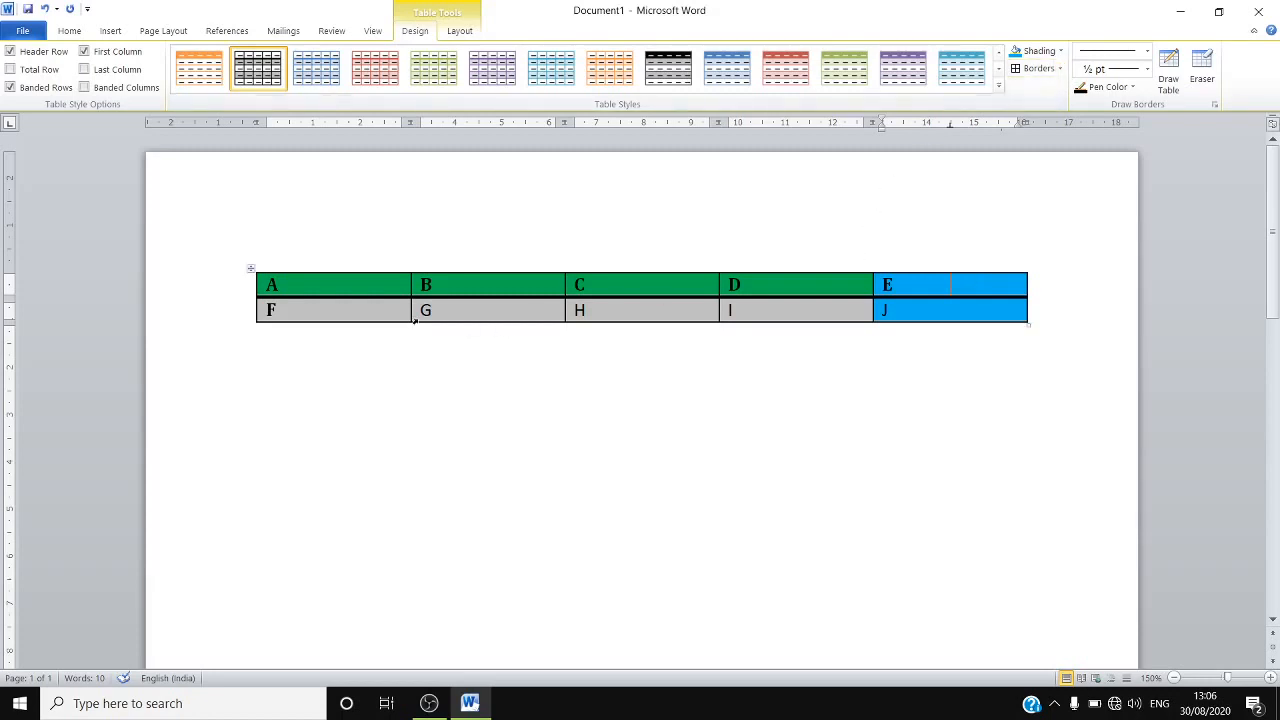
Step: Look over the border options available for the A cell
{"action": "left_click", "coordinate": [326, 287]}
{"action": "left_click", "coordinate": [55, 36]}
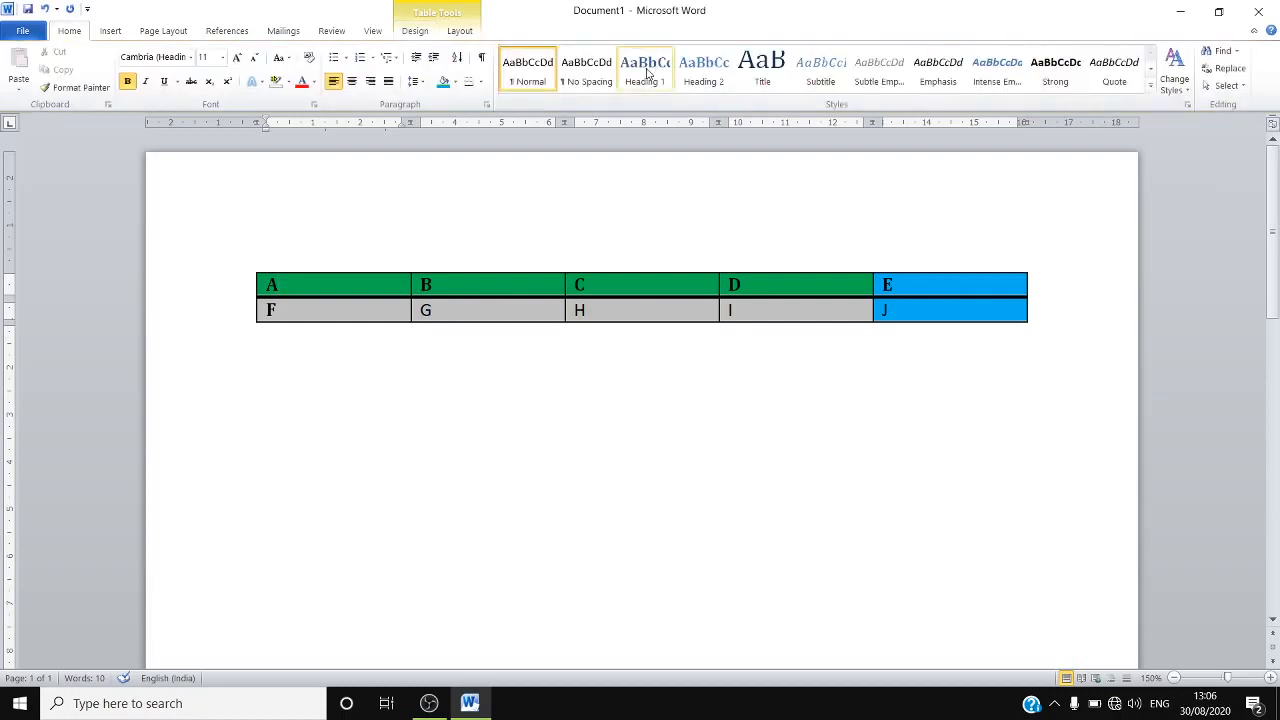
{"action": "left_click", "coordinate": [481, 85]}
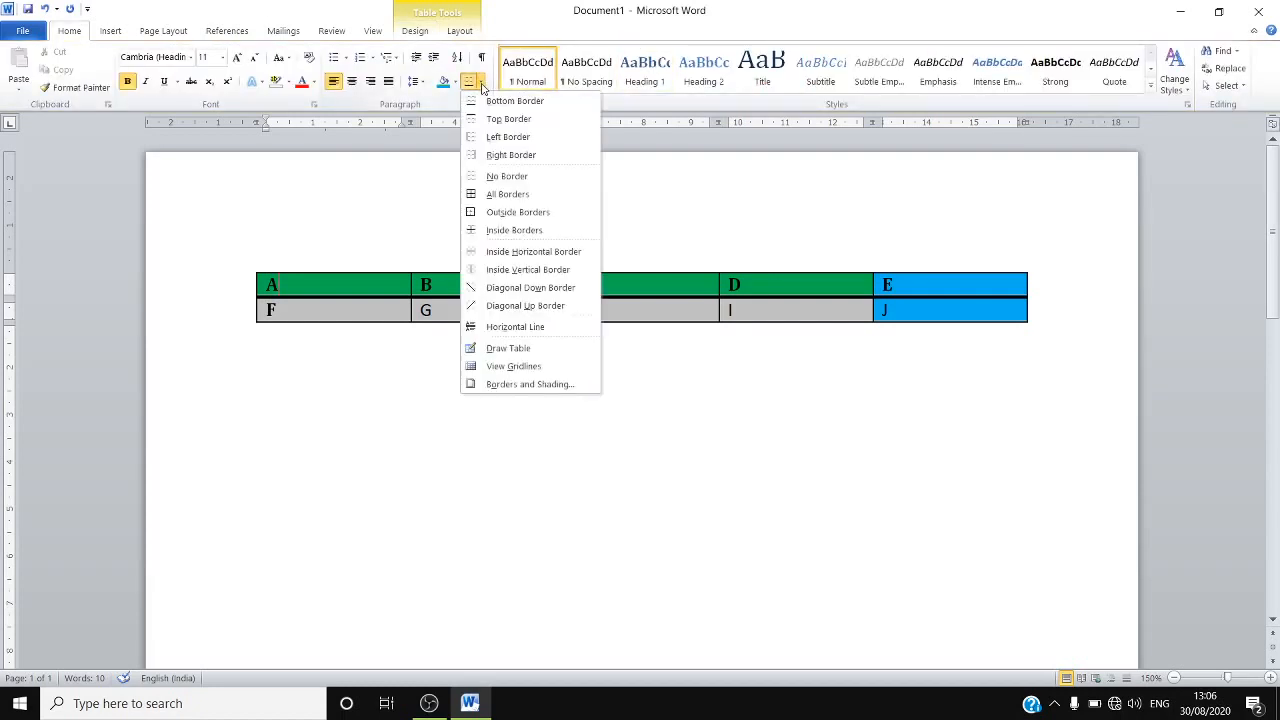
{"action": "left_click", "coordinate": [420, 32]}
{"action": "left_click", "coordinate": [421, 36]}
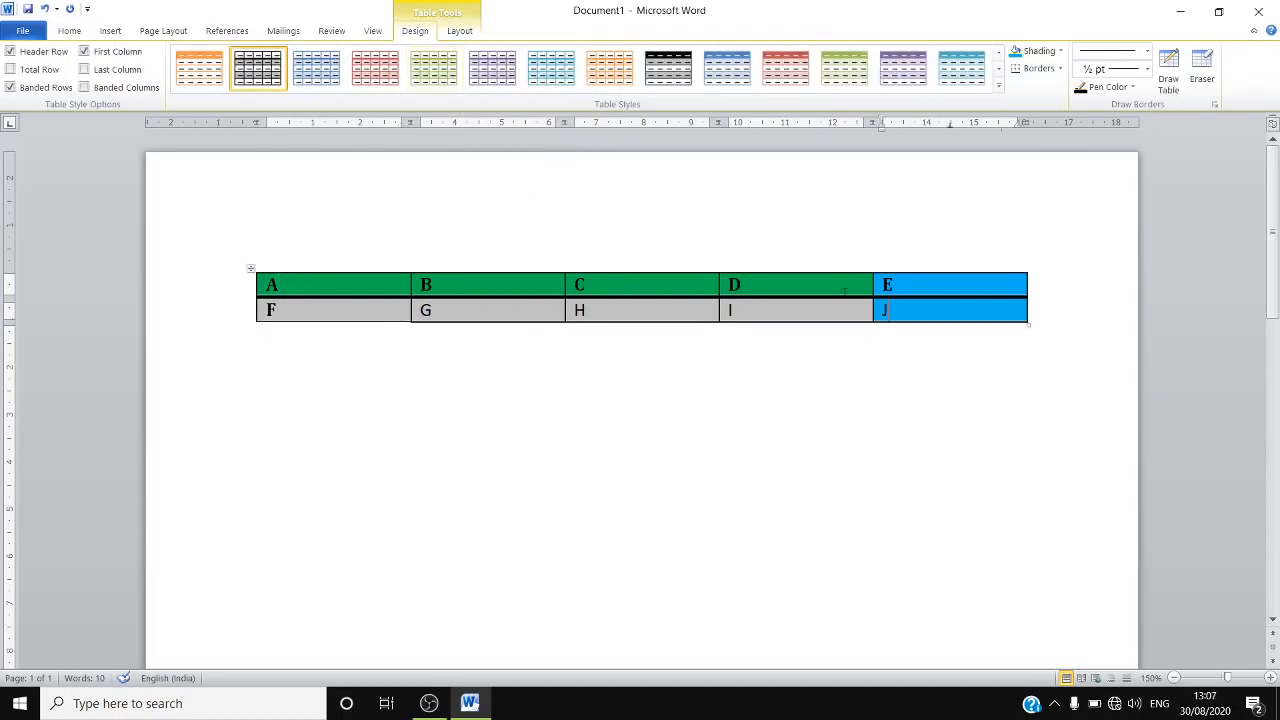
Step: Apply the plain grid table style to the whole table, clearing the coloured shading
{"action": "left_click_drag", "start_coordinate": [949, 308], "coordinate": [265, 272]}
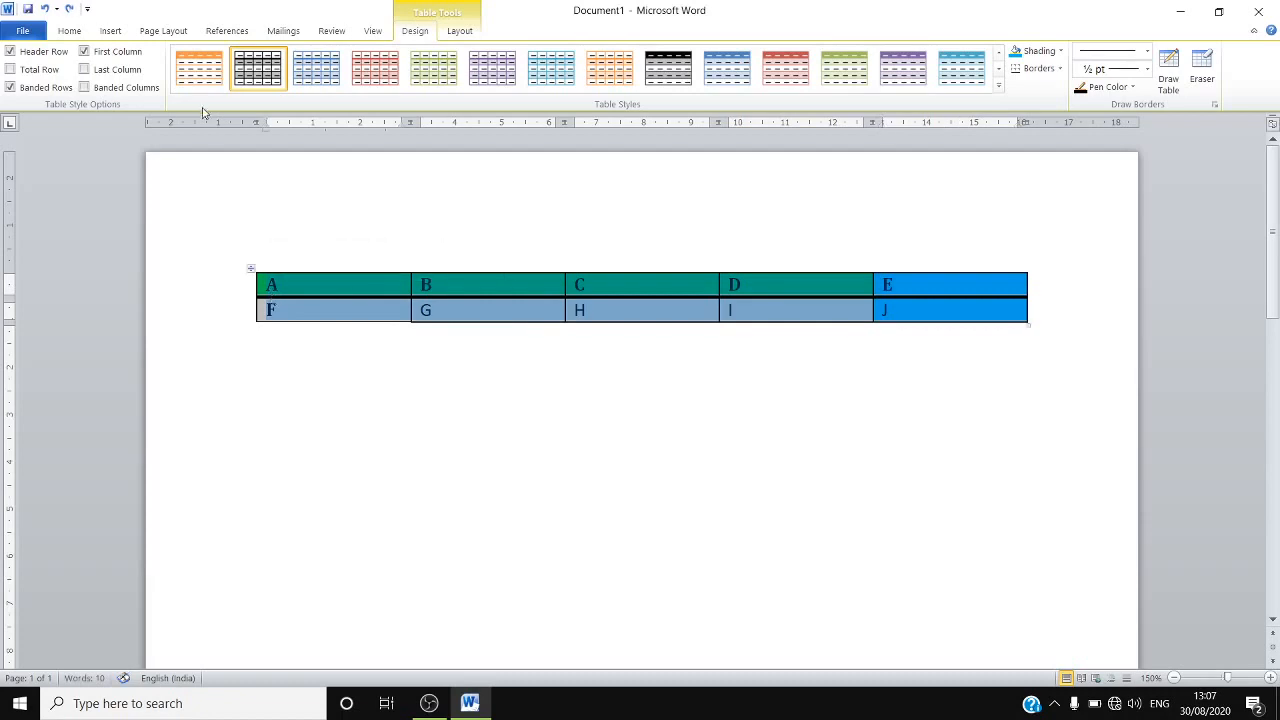
{"action": "left_click", "coordinate": [998, 87]}
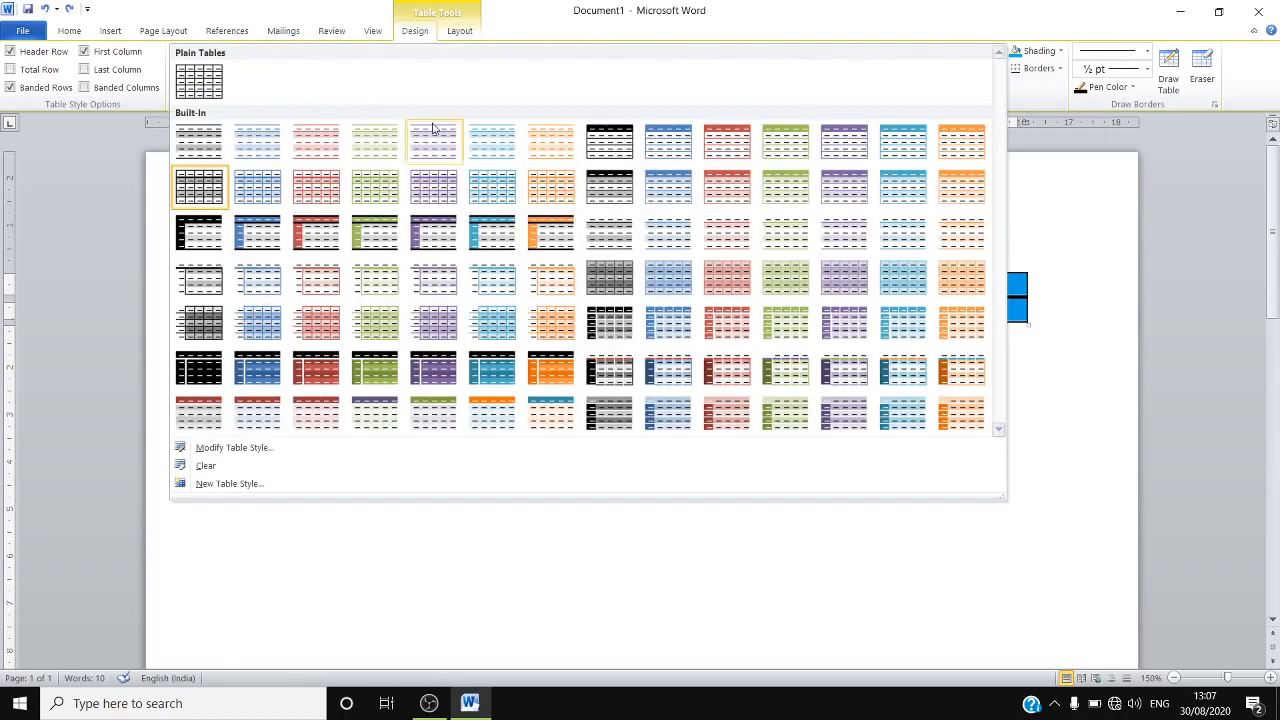
{"action": "left_click", "coordinate": [180, 95]}
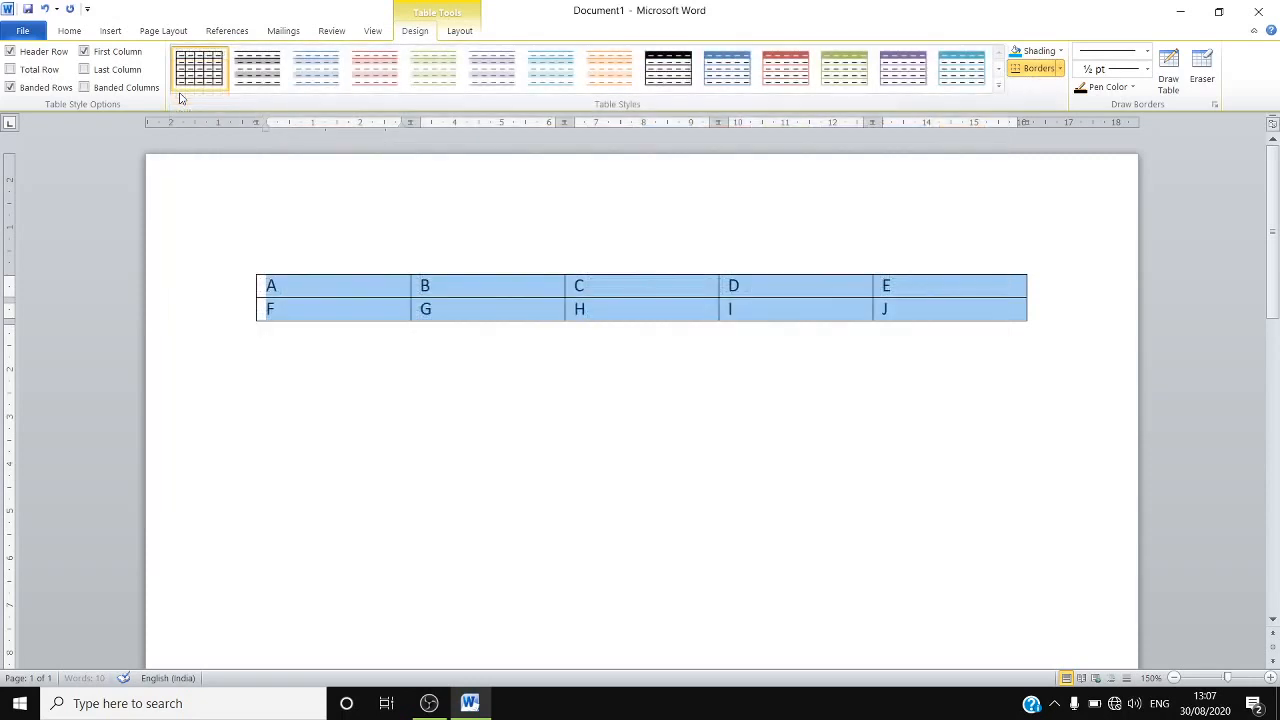
{"action": "left_click", "coordinate": [892, 312]}
Step: Remove the bottom border from the first column, cells A and F
{"action": "left_click_drag", "start_coordinate": [367, 286], "coordinate": [364, 300]}
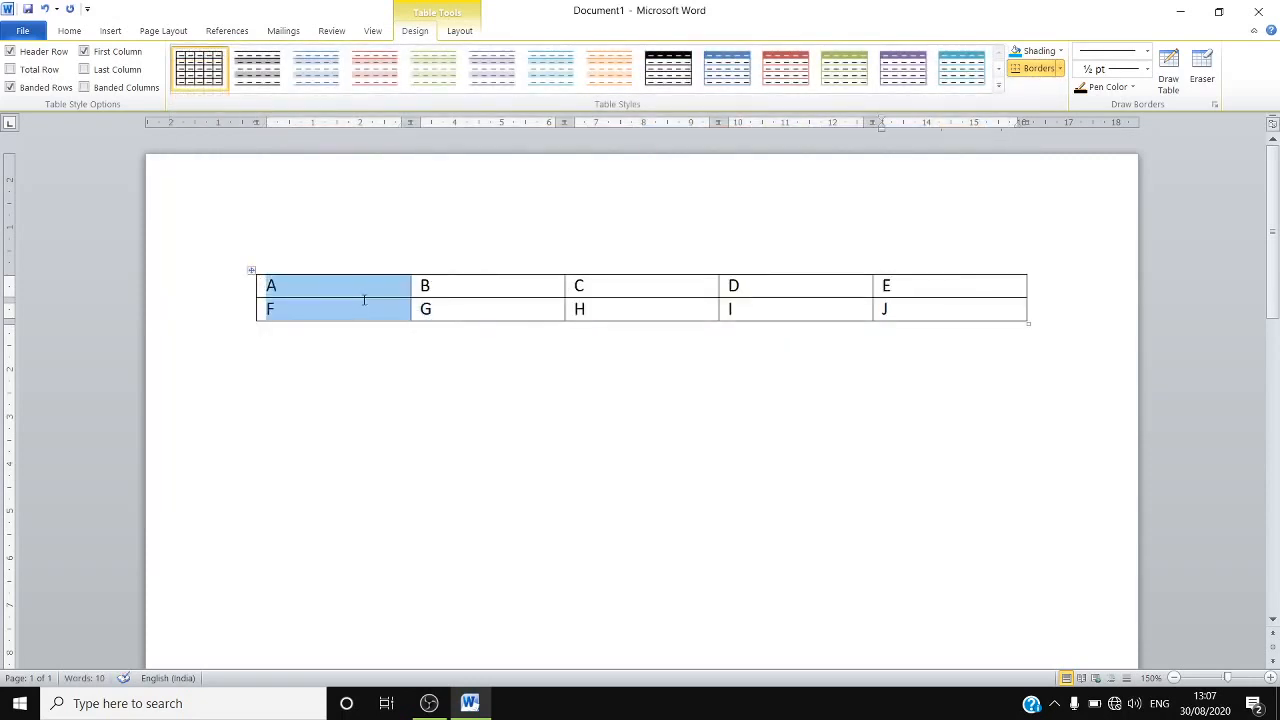
{"action": "left_click", "coordinate": [1059, 69]}
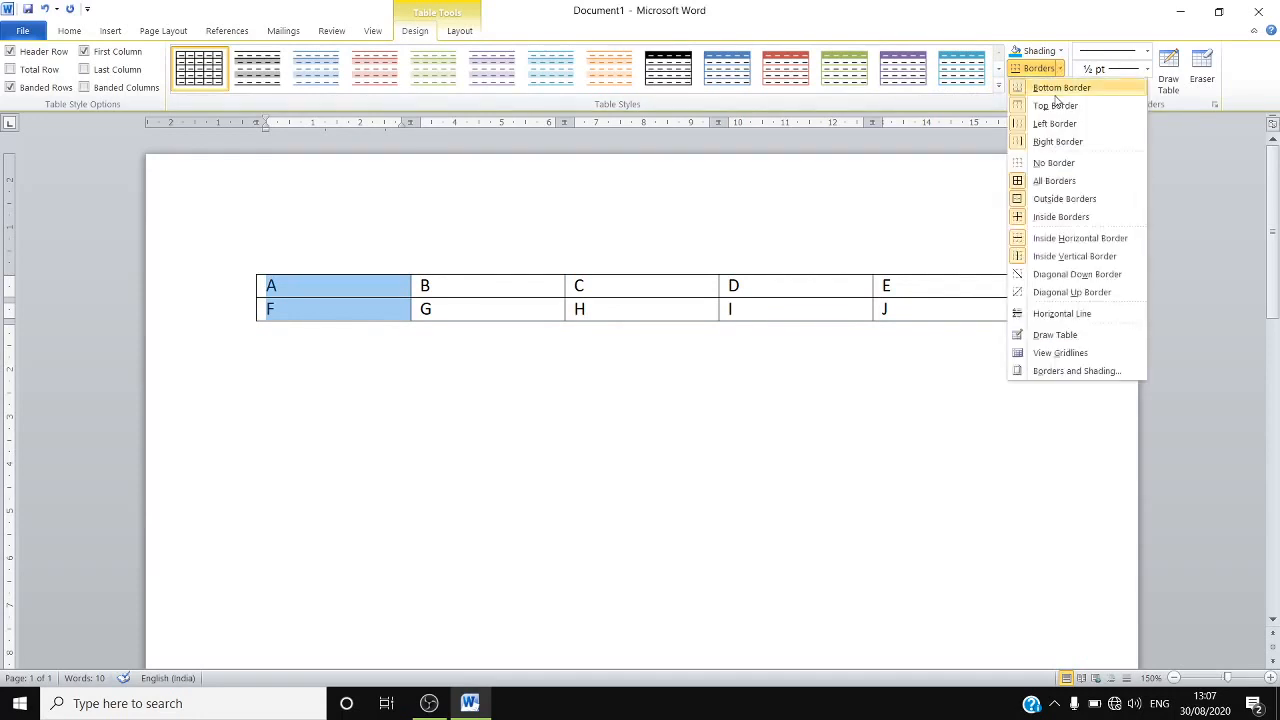
{"action": "left_click", "coordinate": [1056, 95]}
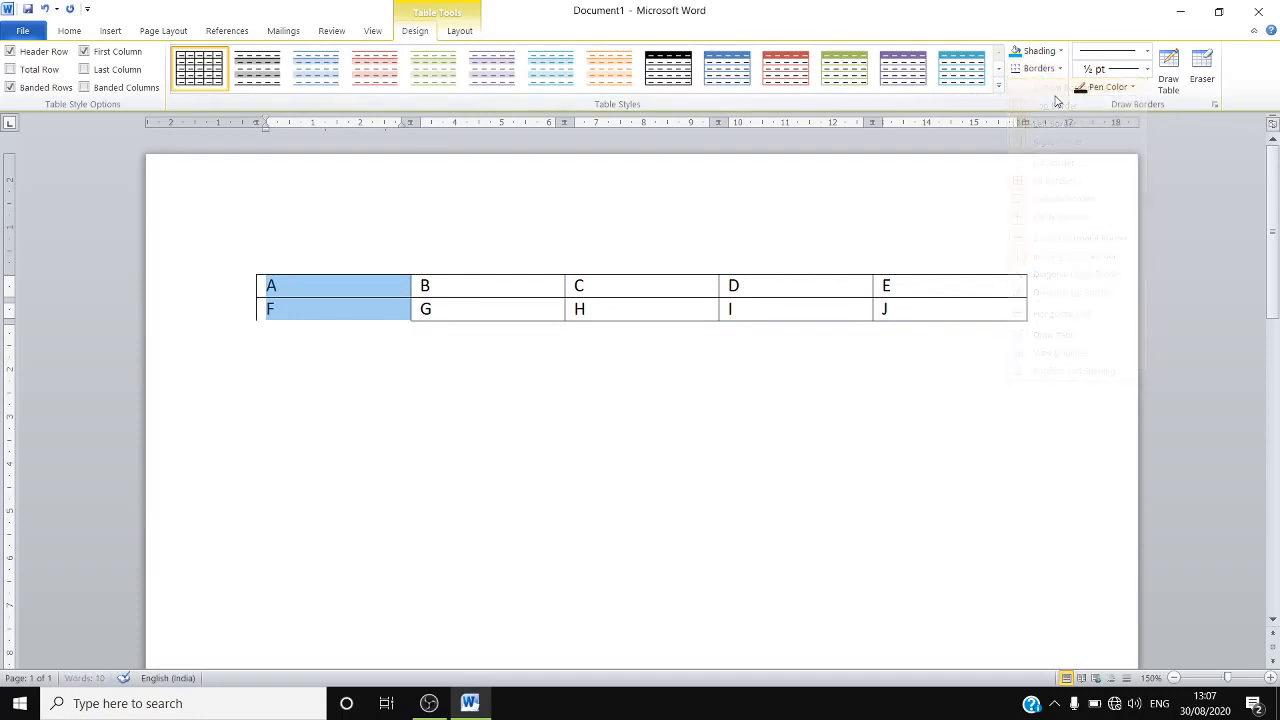
{"action": "left_click", "coordinate": [355, 339]}
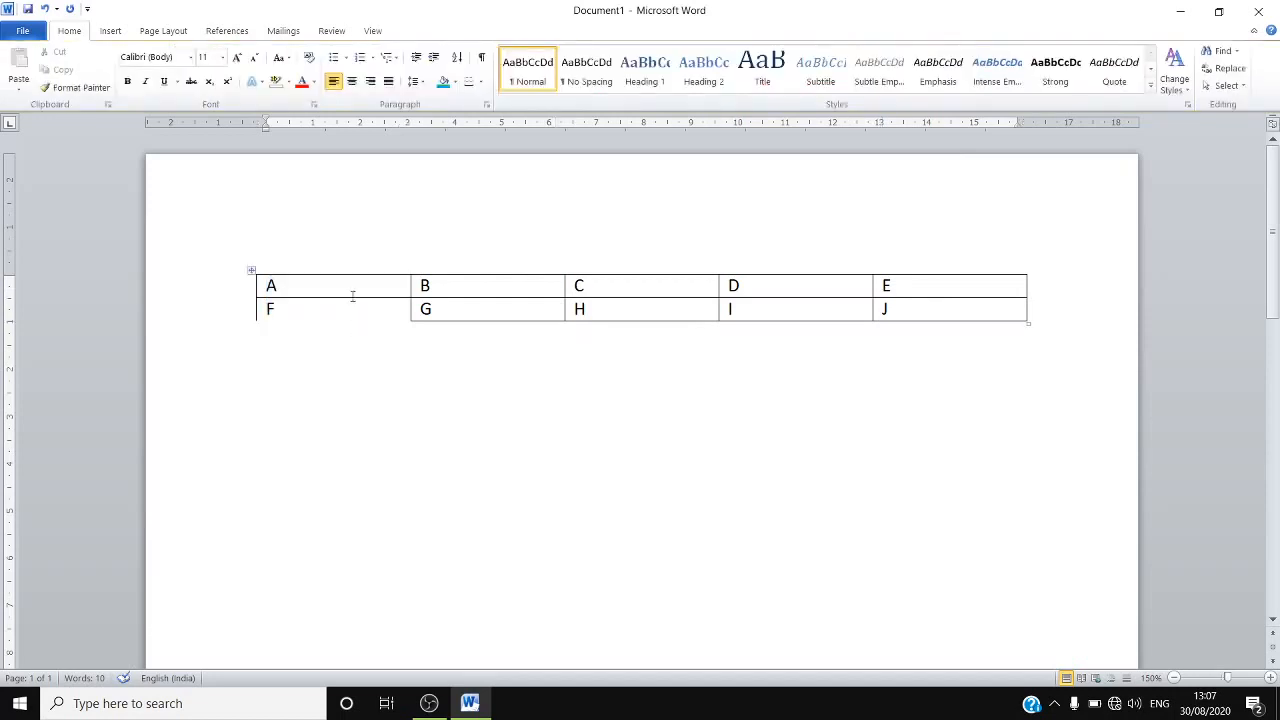
Step: Remove the bottom border of the A cell
{"action": "left_click", "coordinate": [352, 284]}
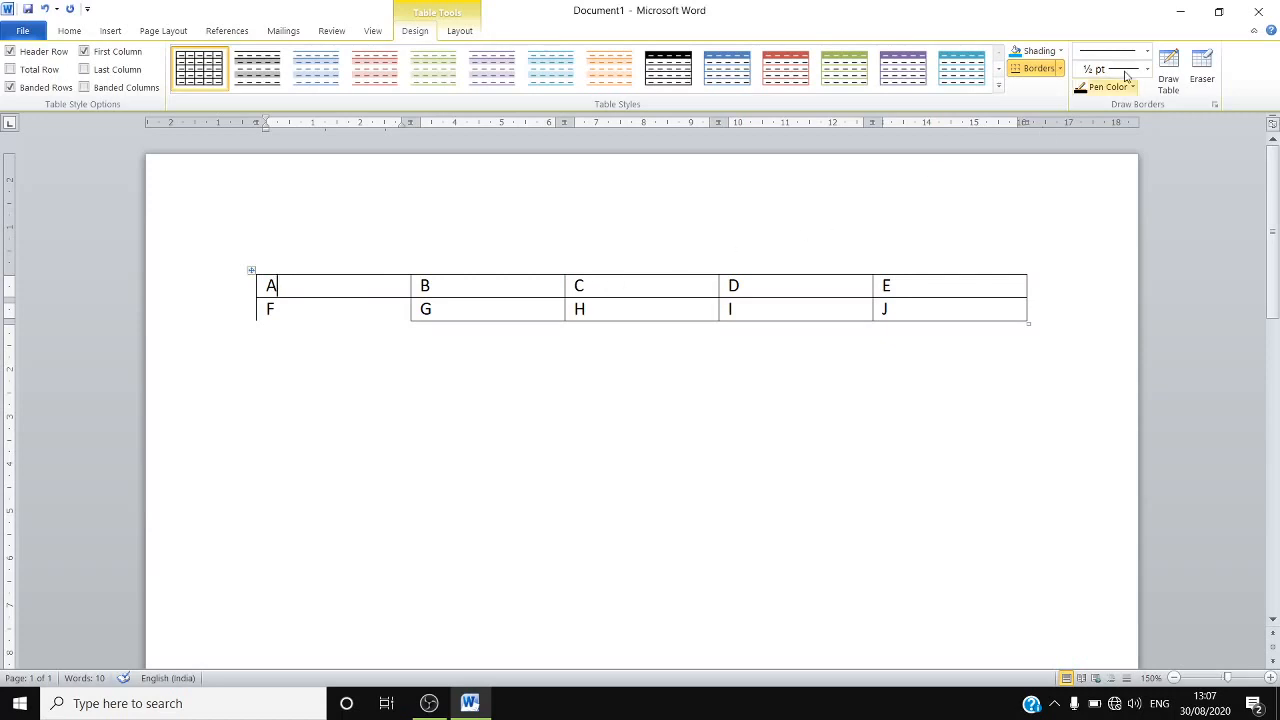
{"action": "left_click", "coordinate": [1061, 68]}
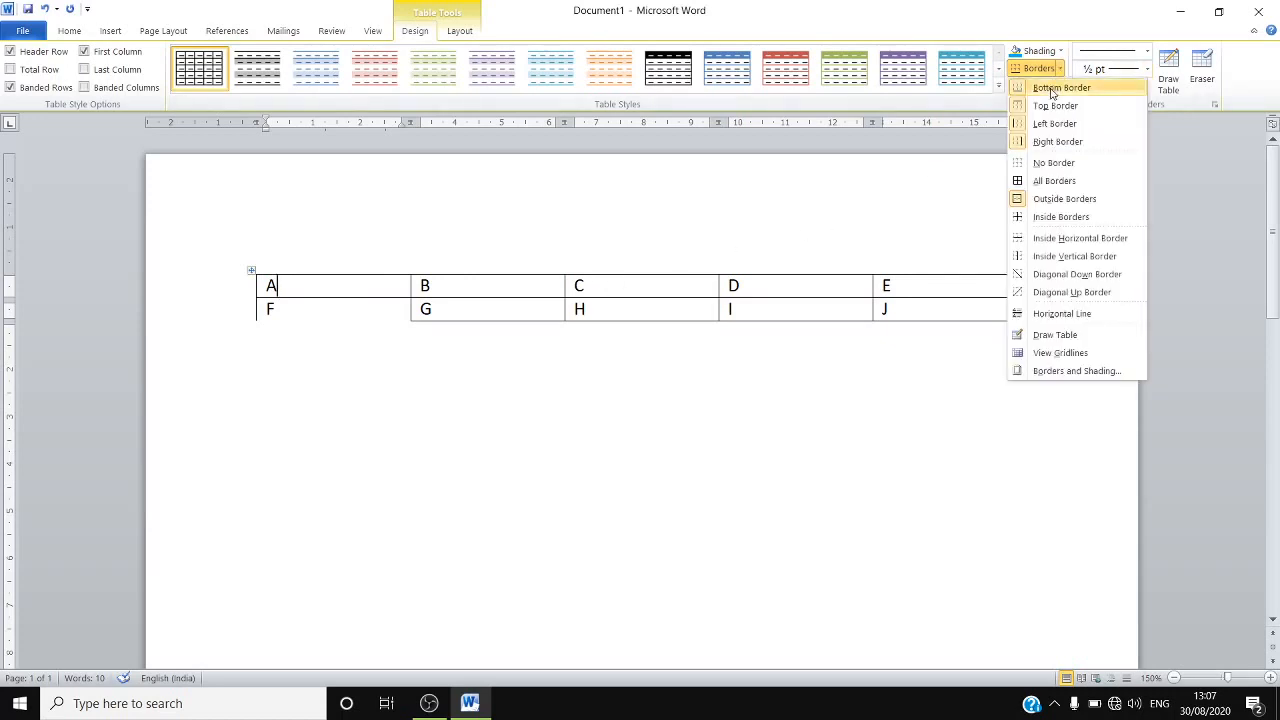
{"action": "left_click", "coordinate": [1051, 93]}
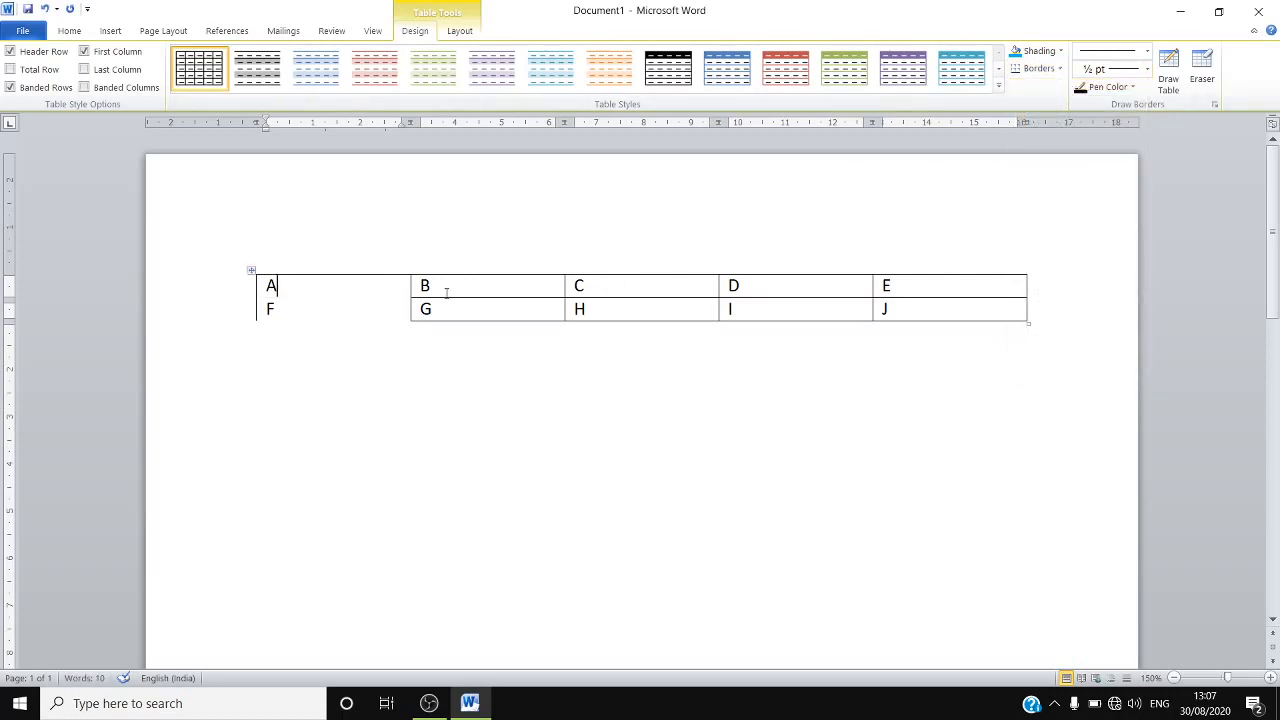
Step: Remove all borders from the whole table with the No Border option
{"action": "left_click_drag", "start_coordinate": [391, 283], "coordinate": [980, 251]}
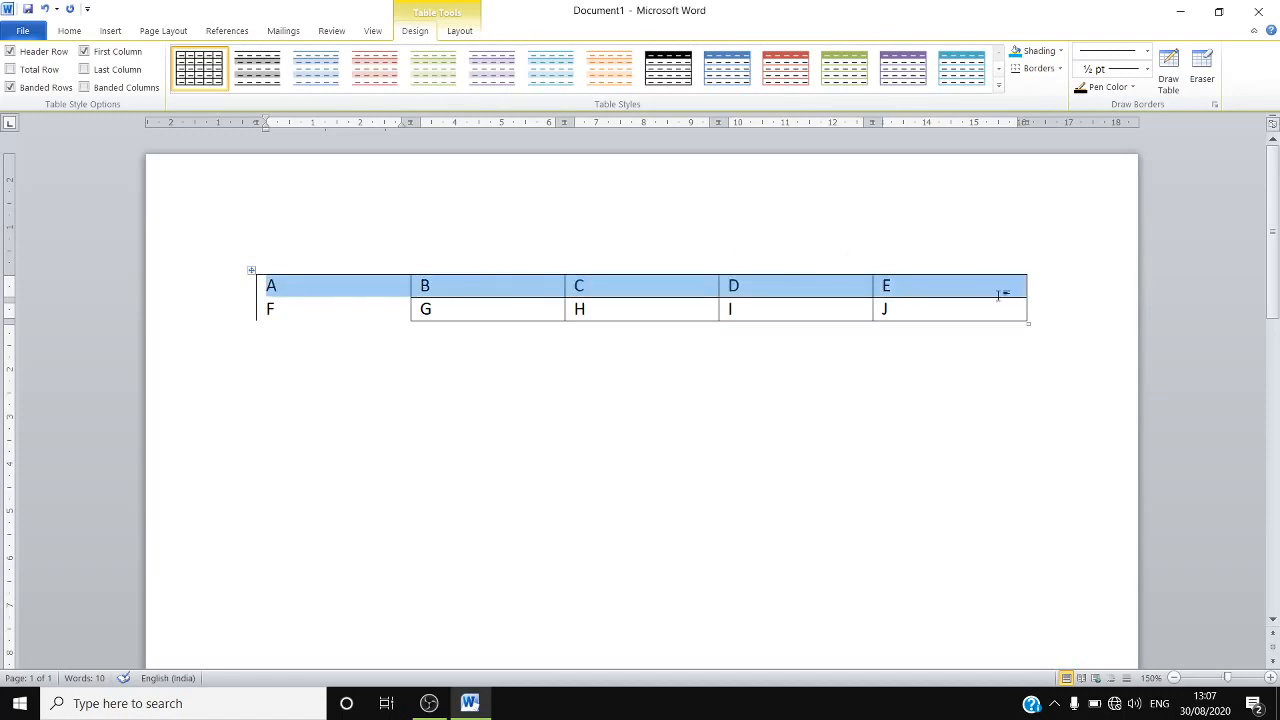
{"action": "left_click_drag", "start_coordinate": [998, 294], "coordinate": [1000, 306]}
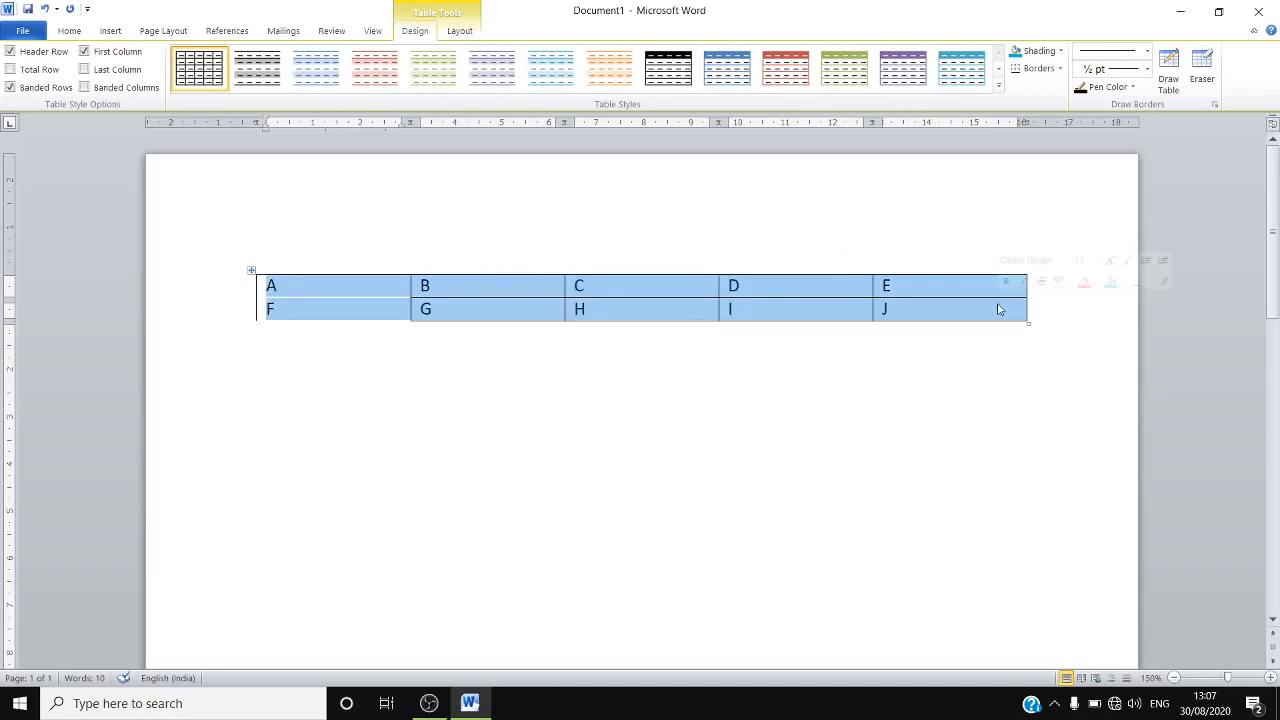
{"action": "left_click", "coordinate": [1059, 68]}
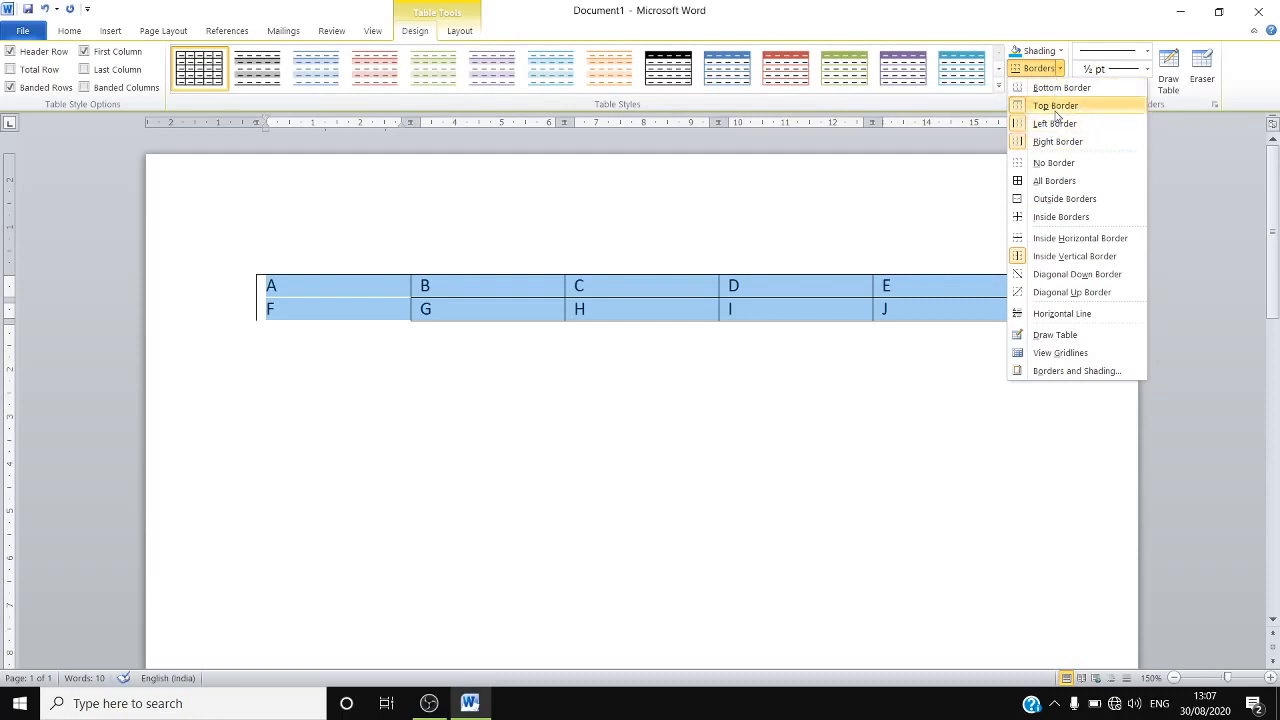
{"action": "left_click", "coordinate": [1053, 163]}
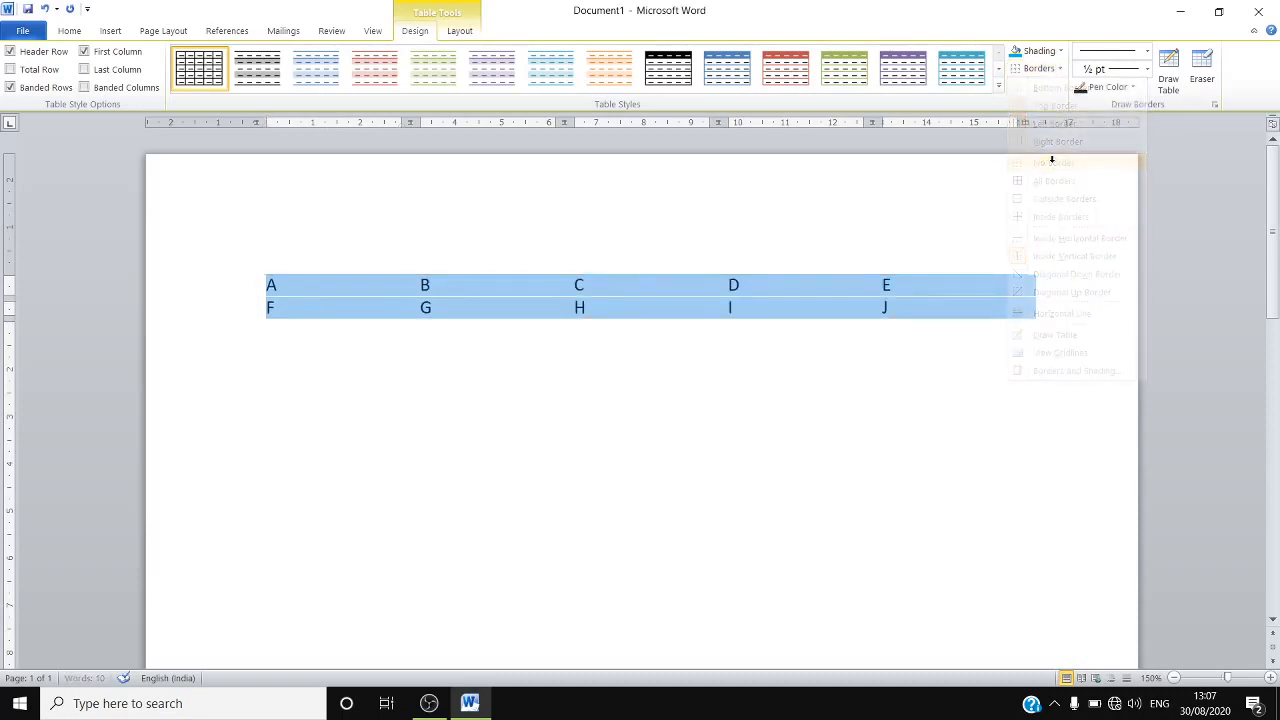
{"action": "left_click", "coordinate": [1032, 233]}
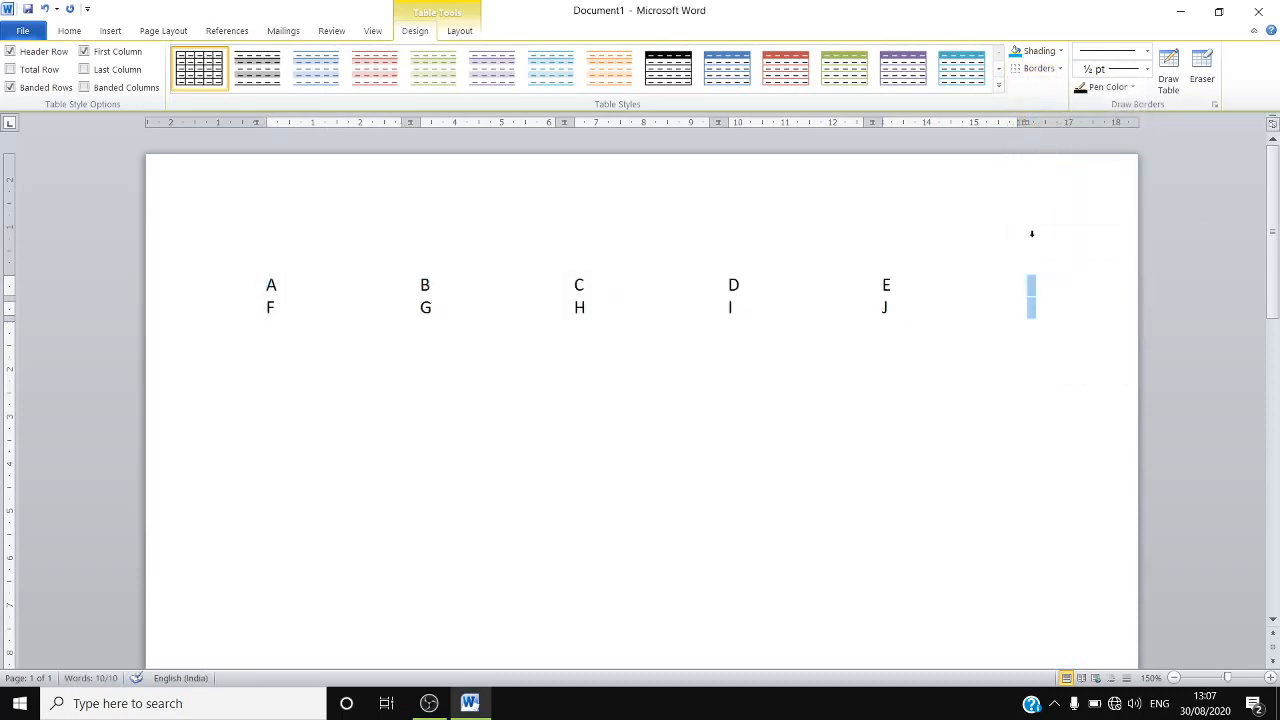
{"action": "left_click", "coordinate": [913, 304]}
{"action": "left_click", "coordinate": [770, 292]}
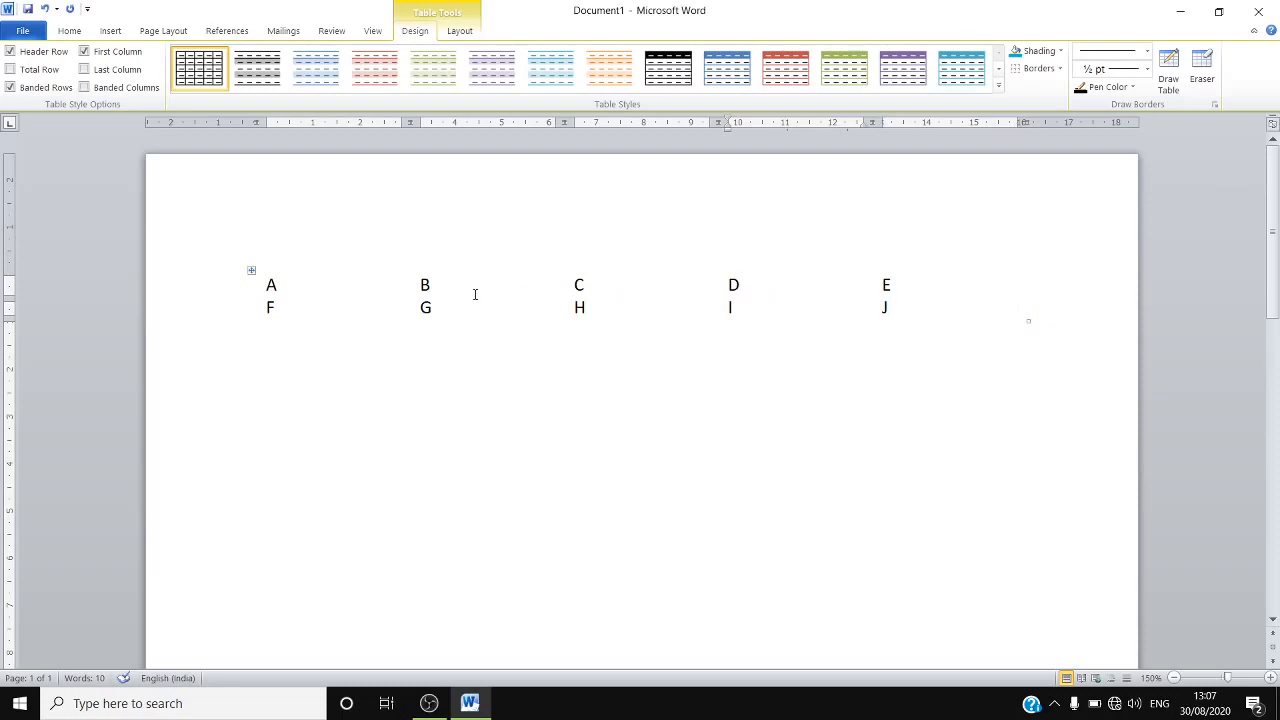
Step: Select the whole borderless table and review its border options without choosing one
{"action": "left_click", "coordinate": [261, 287]}
{"action": "left_click_drag", "start_coordinate": [287, 292], "coordinate": [911, 293]}
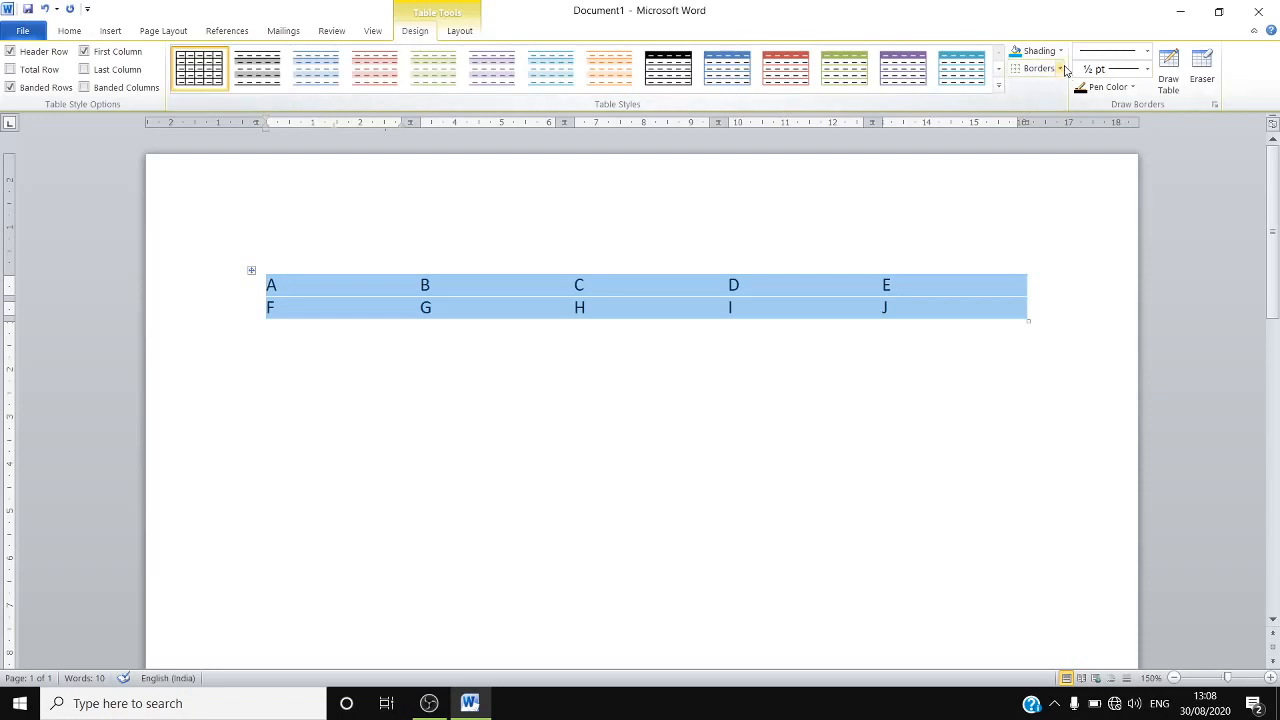
{"action": "left_click", "coordinate": [1062, 69]}
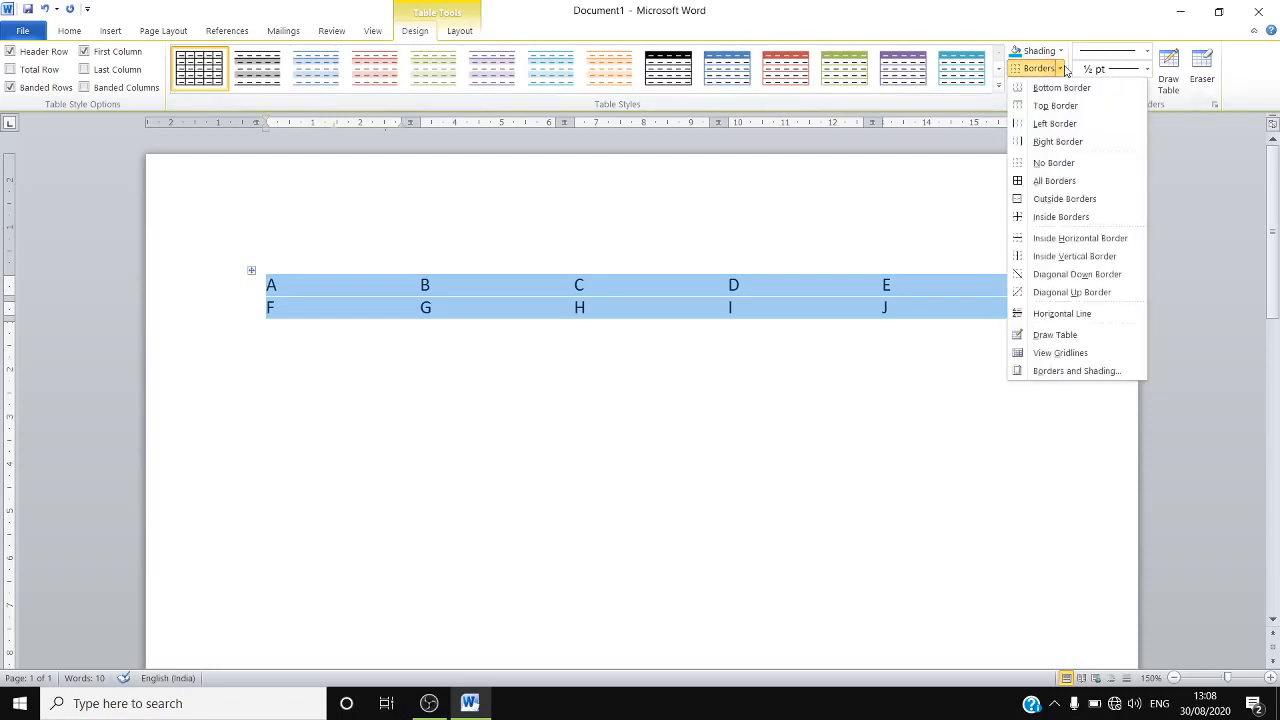
{"action": "left_click", "coordinate": [725, 323]}
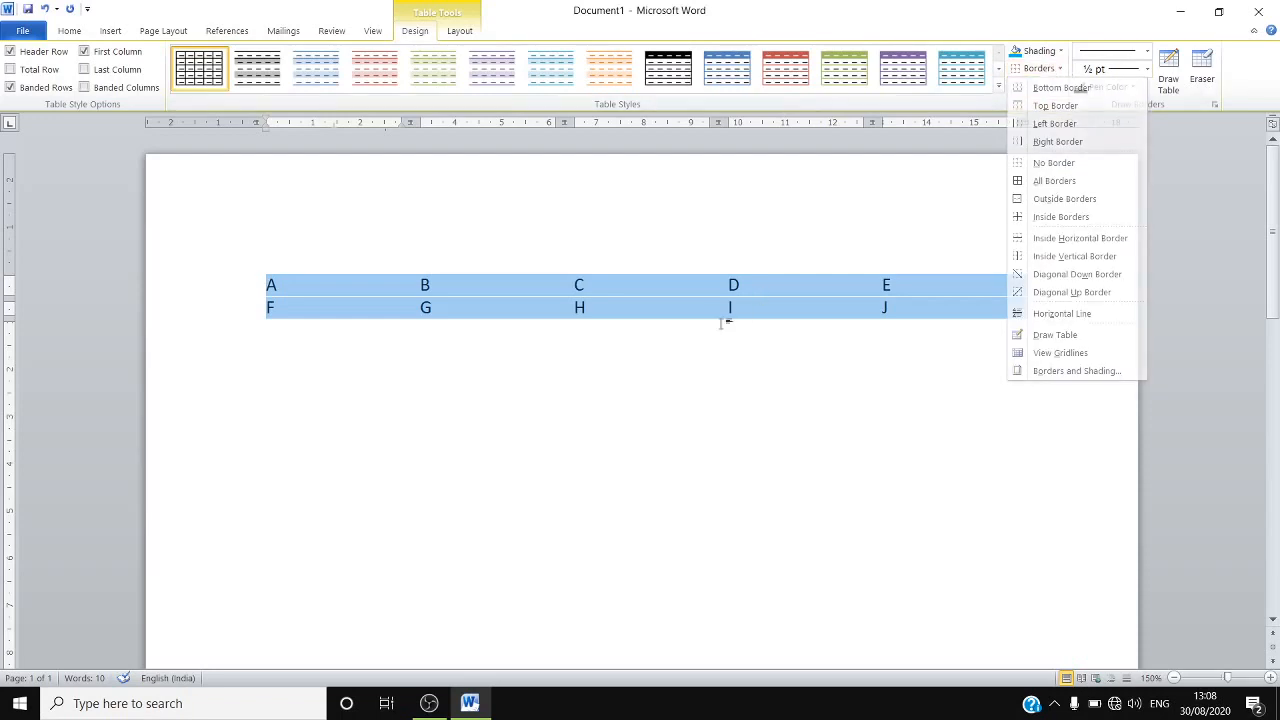
{"action": "left_click", "coordinate": [623, 307]}
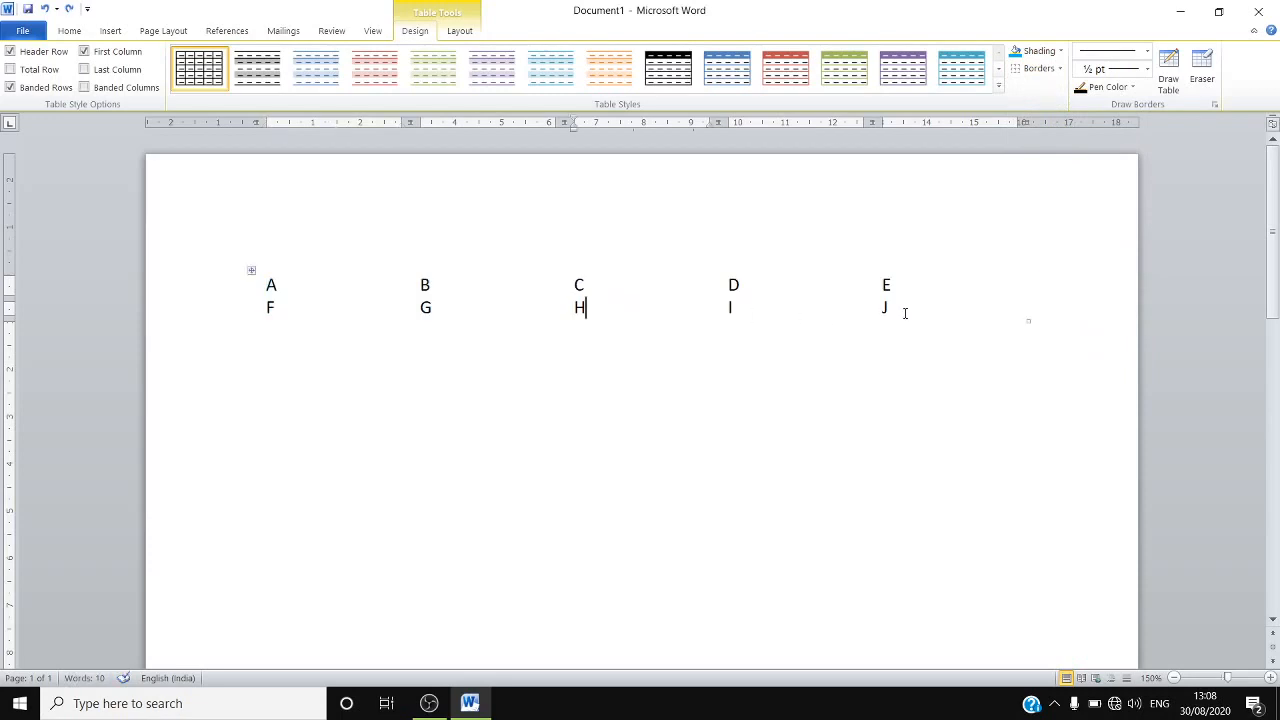
Step: Select the whole borderless table and turn on View Gridlines for it
{"action": "left_click_drag", "start_coordinate": [906, 311], "coordinate": [283, 307]}
{"action": "left_click_drag", "start_coordinate": [258, 300], "coordinate": [262, 285]}
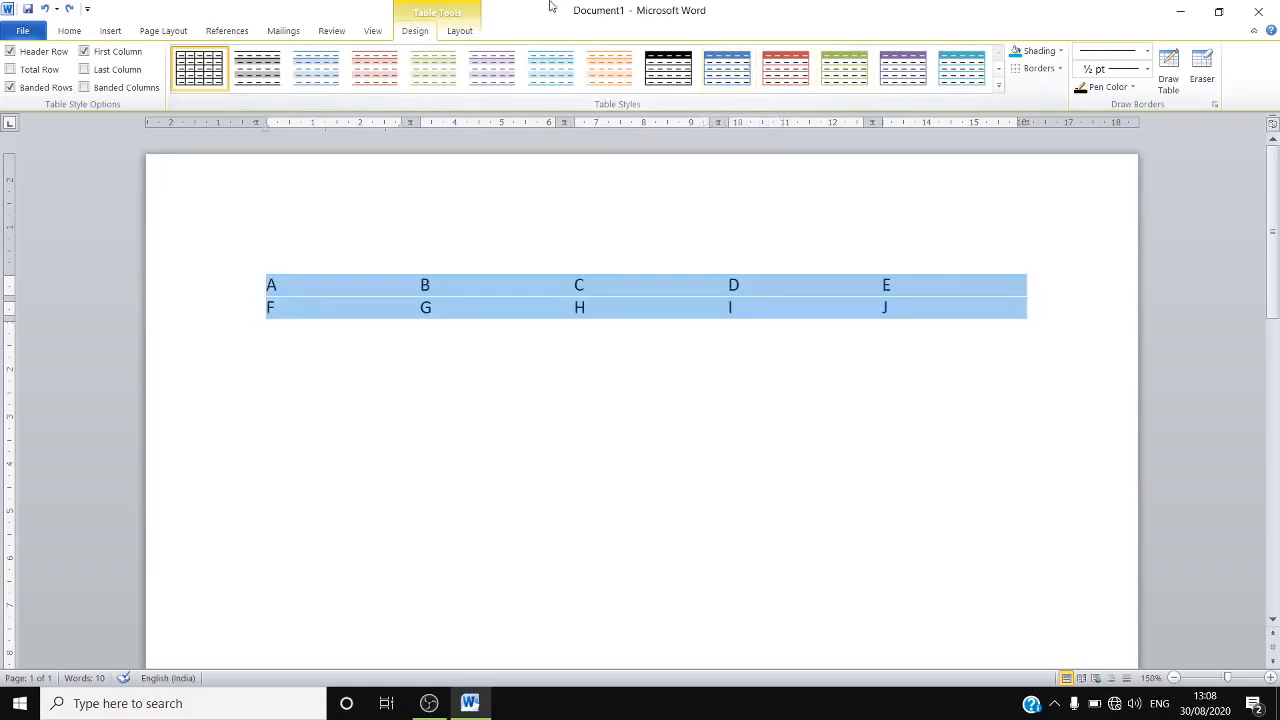
{"action": "left_click", "coordinate": [455, 33]}
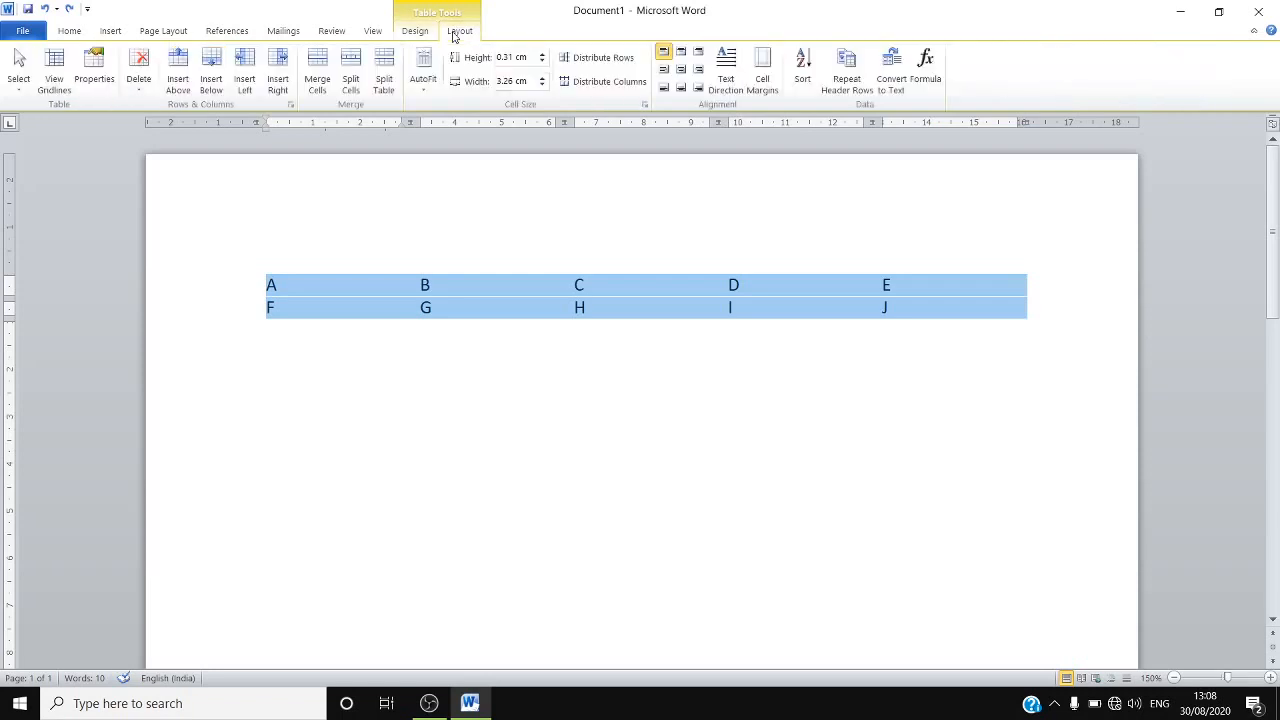
{"action": "left_click", "coordinate": [60, 79]}
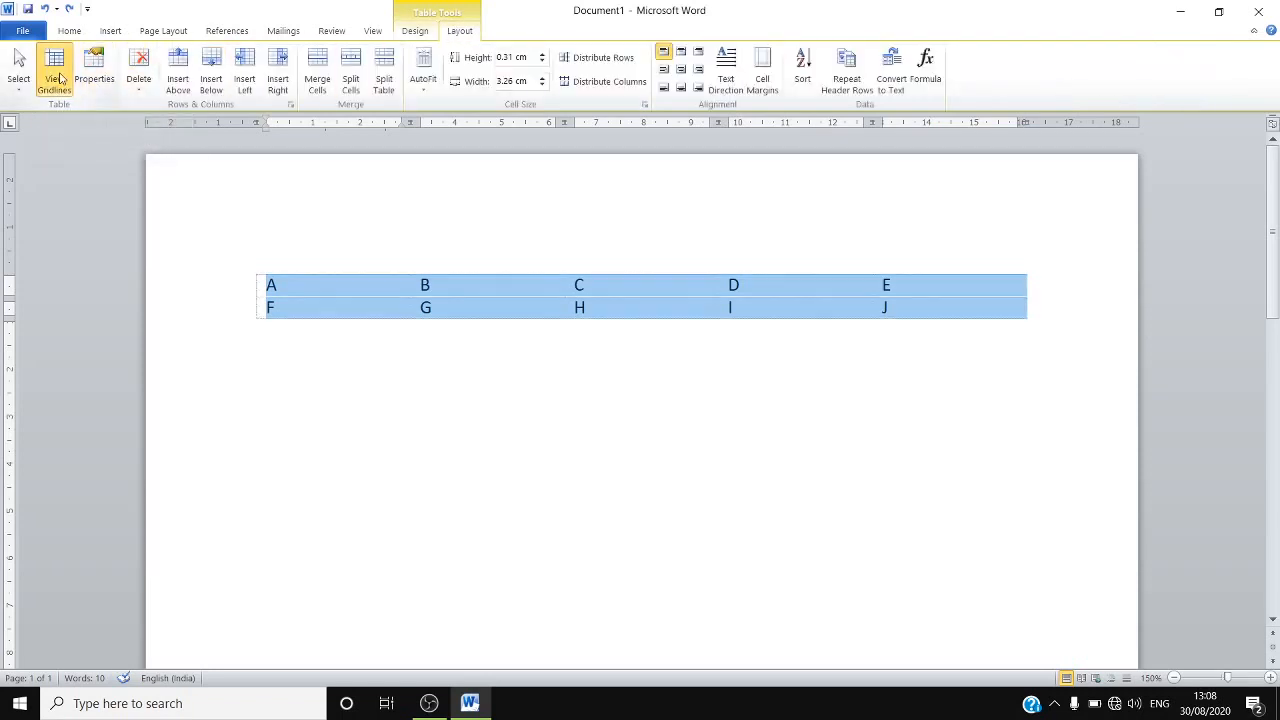
{"action": "left_click", "coordinate": [500, 436]}
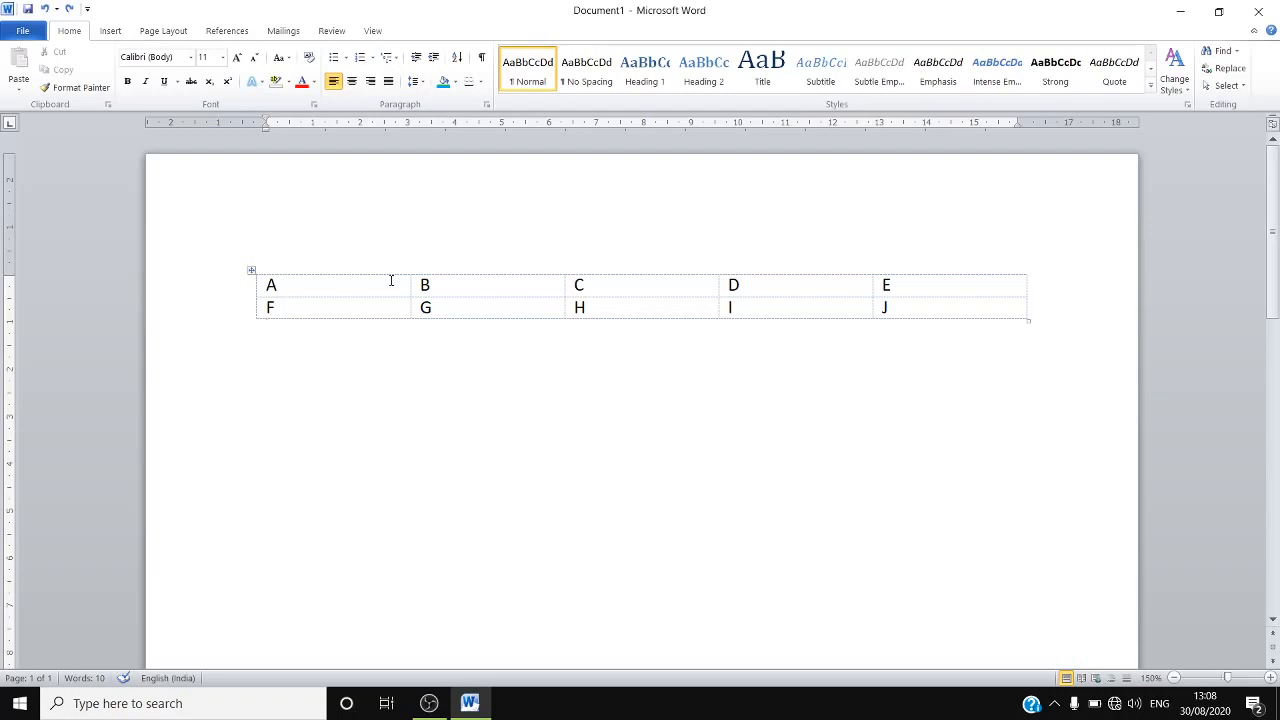
Step: Apply All Borders to every cell of the table, A through J
{"action": "left_click", "coordinate": [446, 291]}
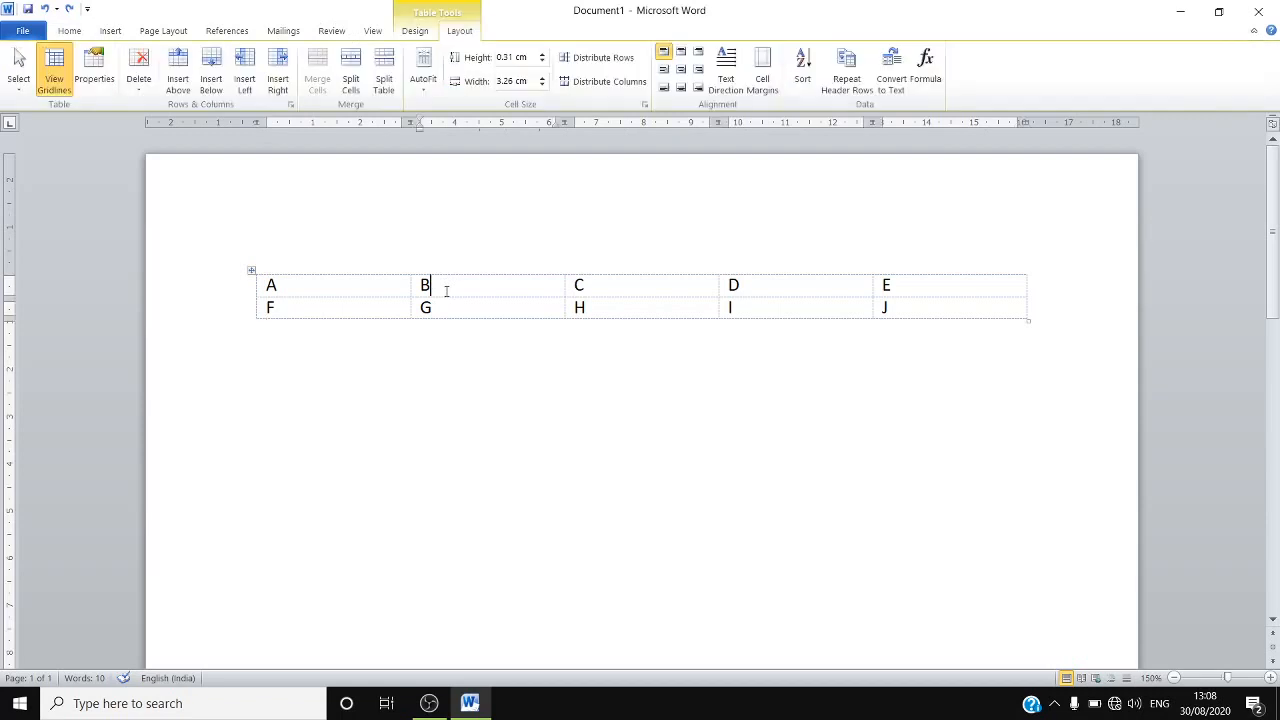
{"action": "left_click", "coordinate": [415, 31]}
{"action": "left_click", "coordinate": [936, 309]}
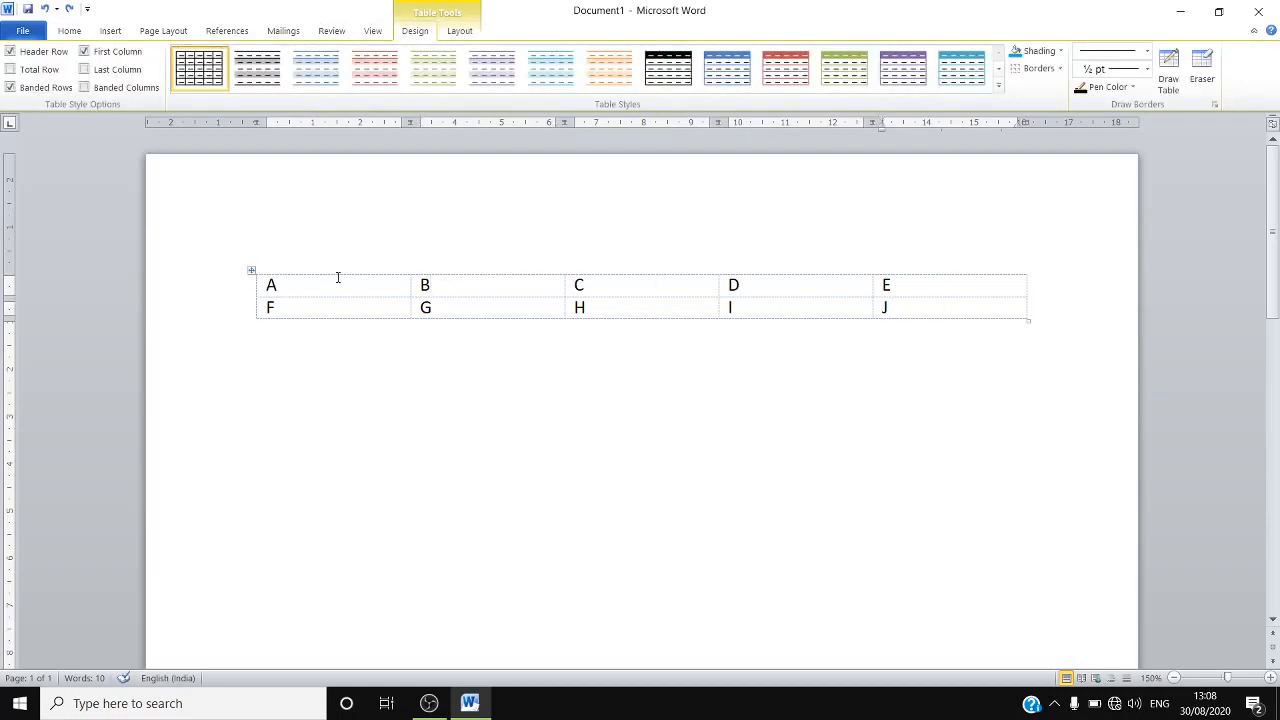
{"action": "left_click_drag", "start_coordinate": [321, 285], "coordinate": [945, 310]}
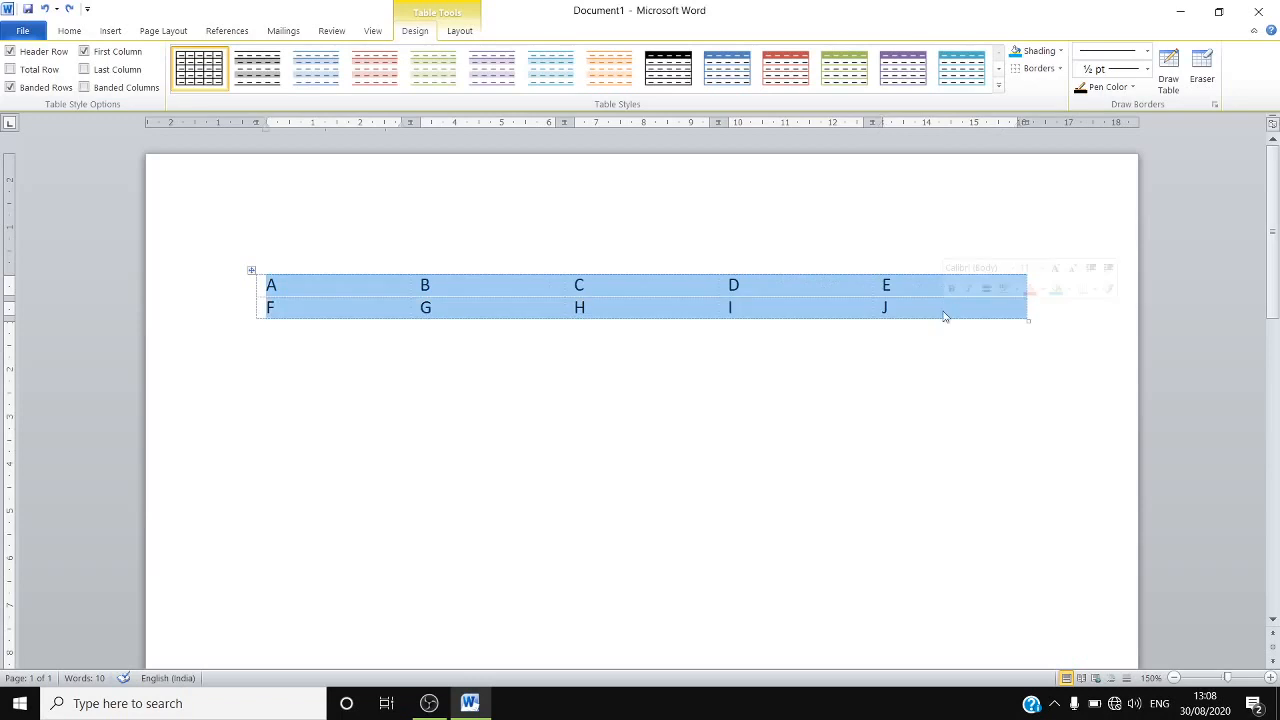
{"action": "left_click", "coordinate": [1060, 68]}
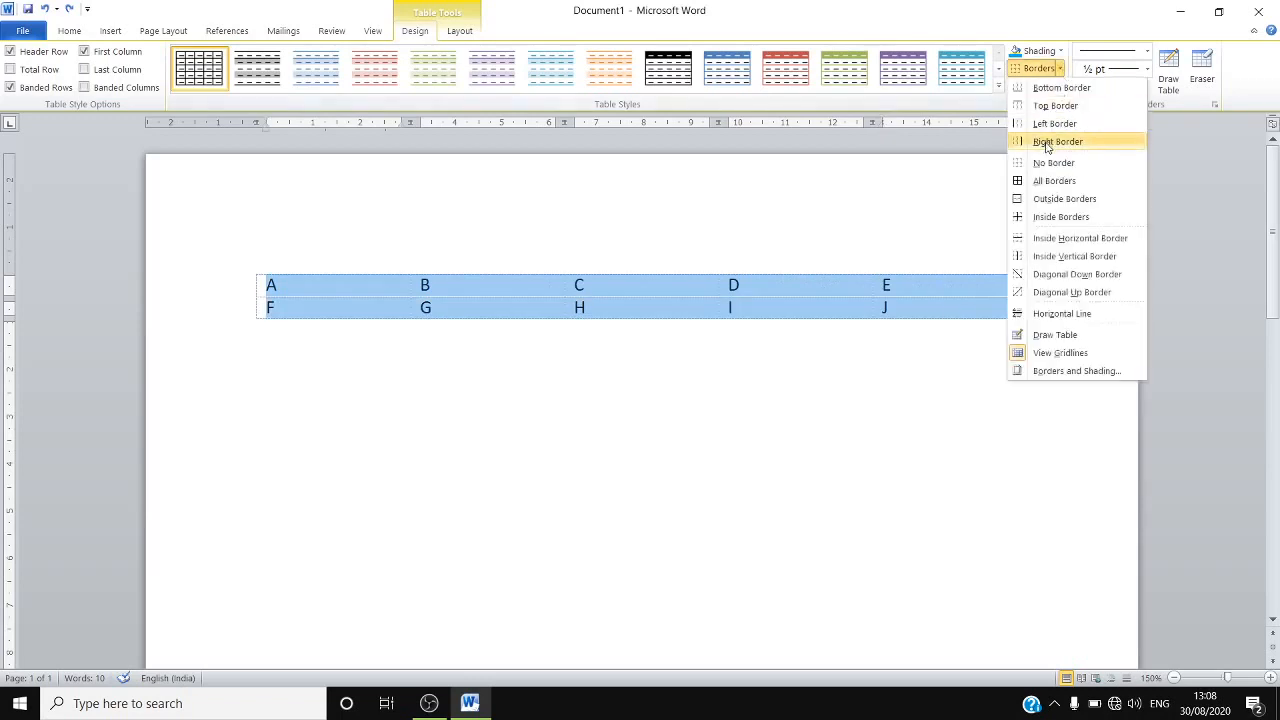
{"action": "left_click", "coordinate": [1045, 181]}
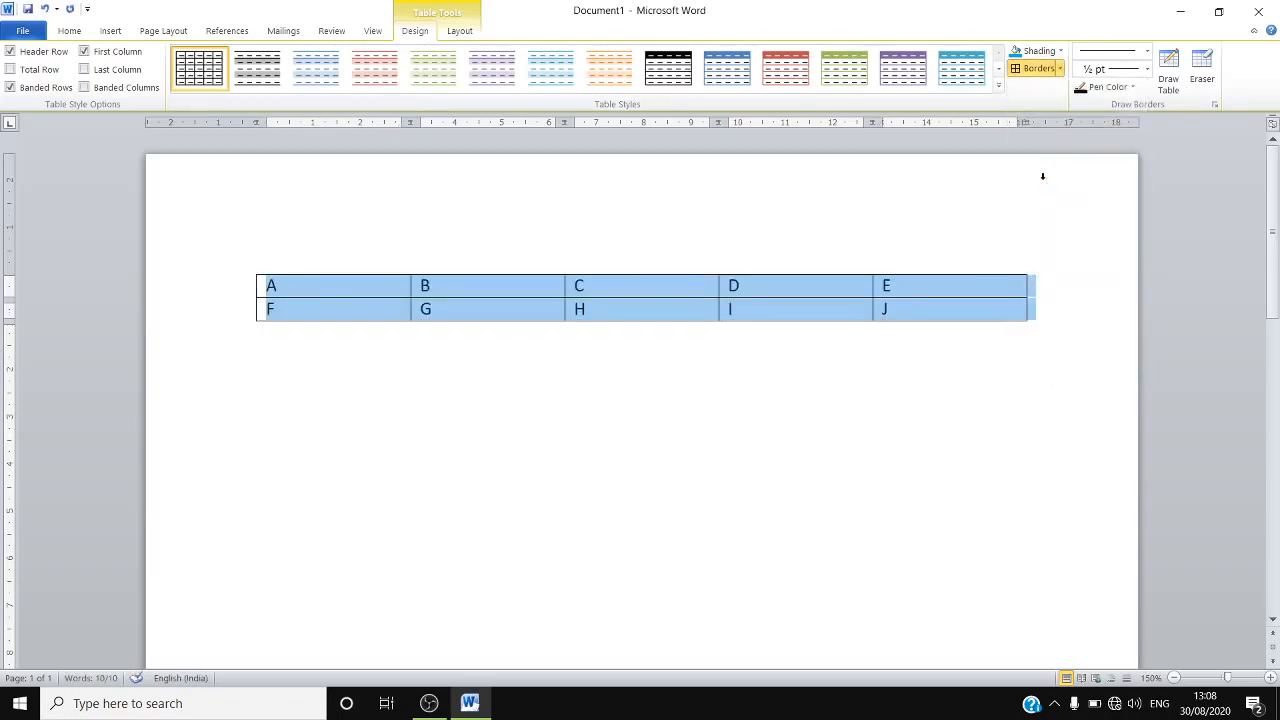
{"action": "left_click", "coordinate": [1062, 70]}
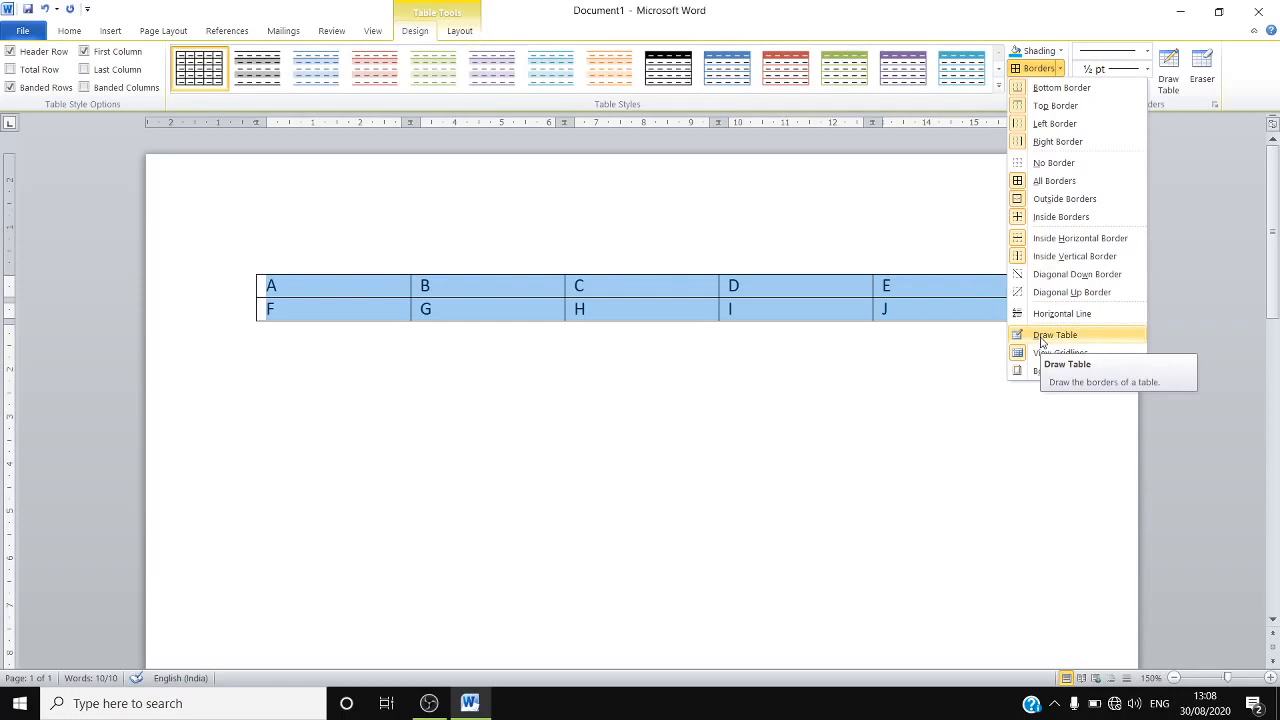
{"action": "left_click", "coordinate": [1069, 68]}
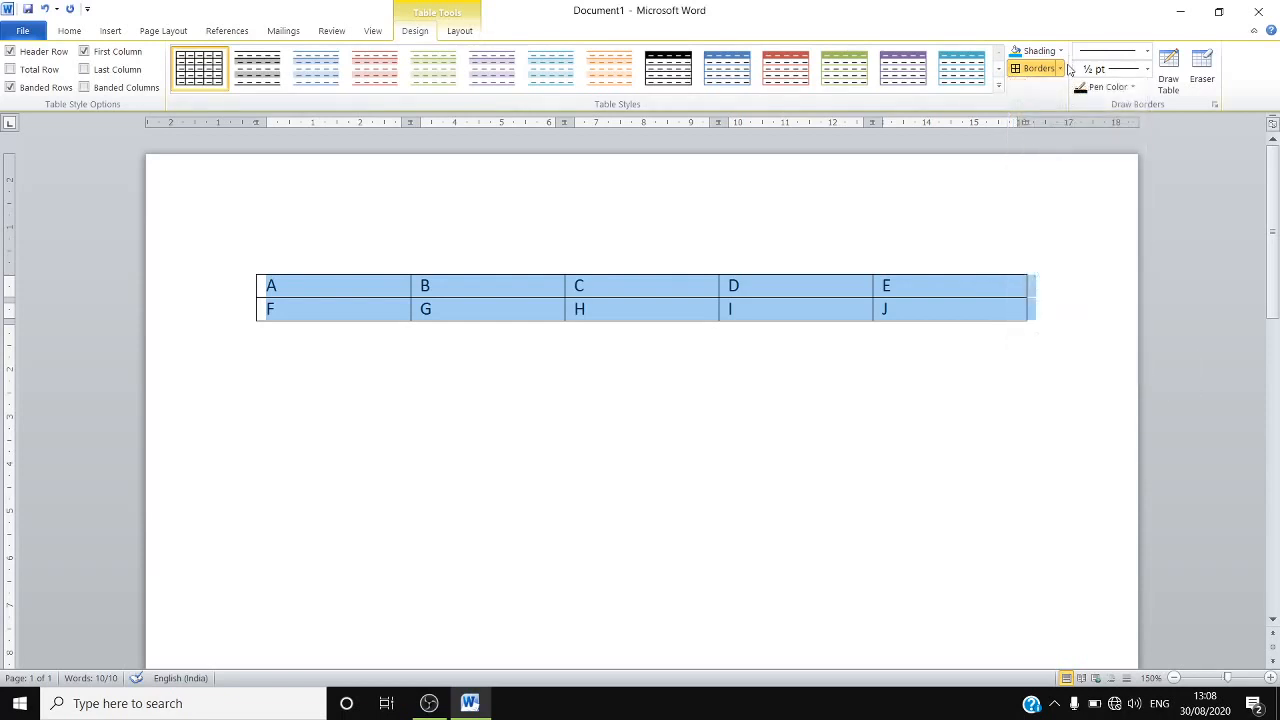
Step: Choose the double-line border style and draw it along the table's top edge
{"action": "left_click", "coordinate": [1148, 53]}
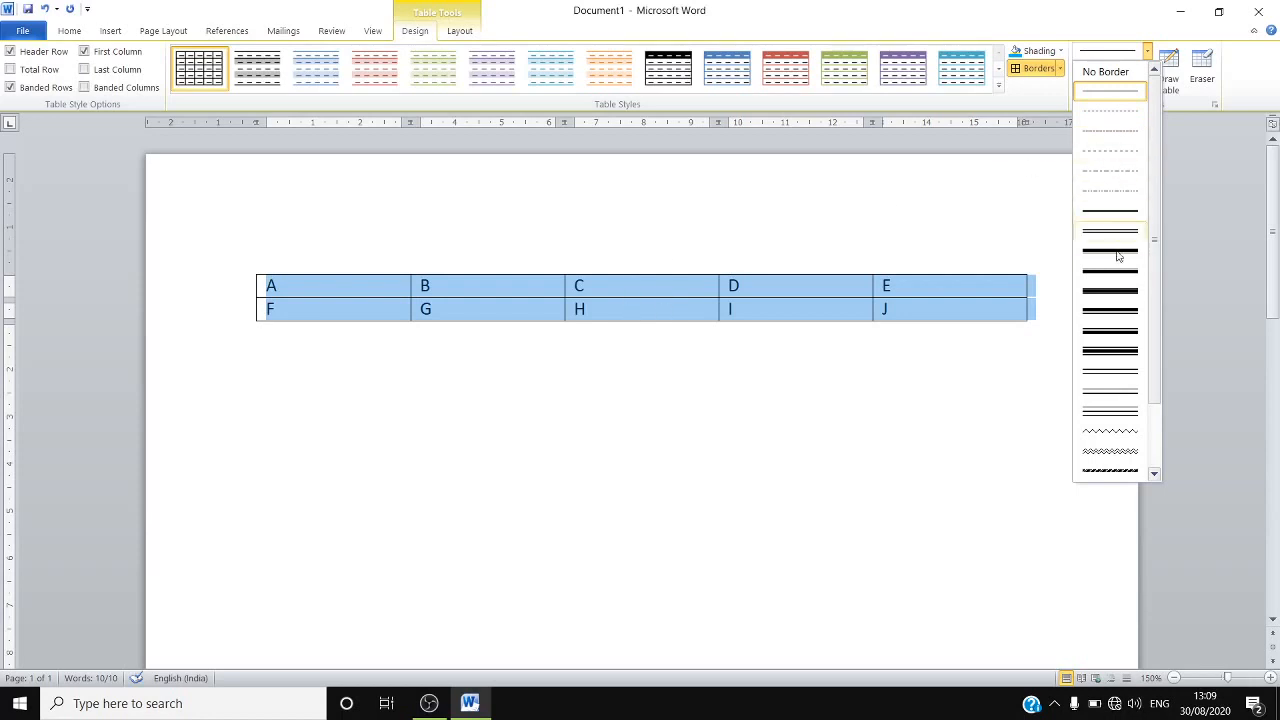
{"action": "left_click_drag", "start_coordinate": [1155, 329], "coordinate": [1150, 368]}
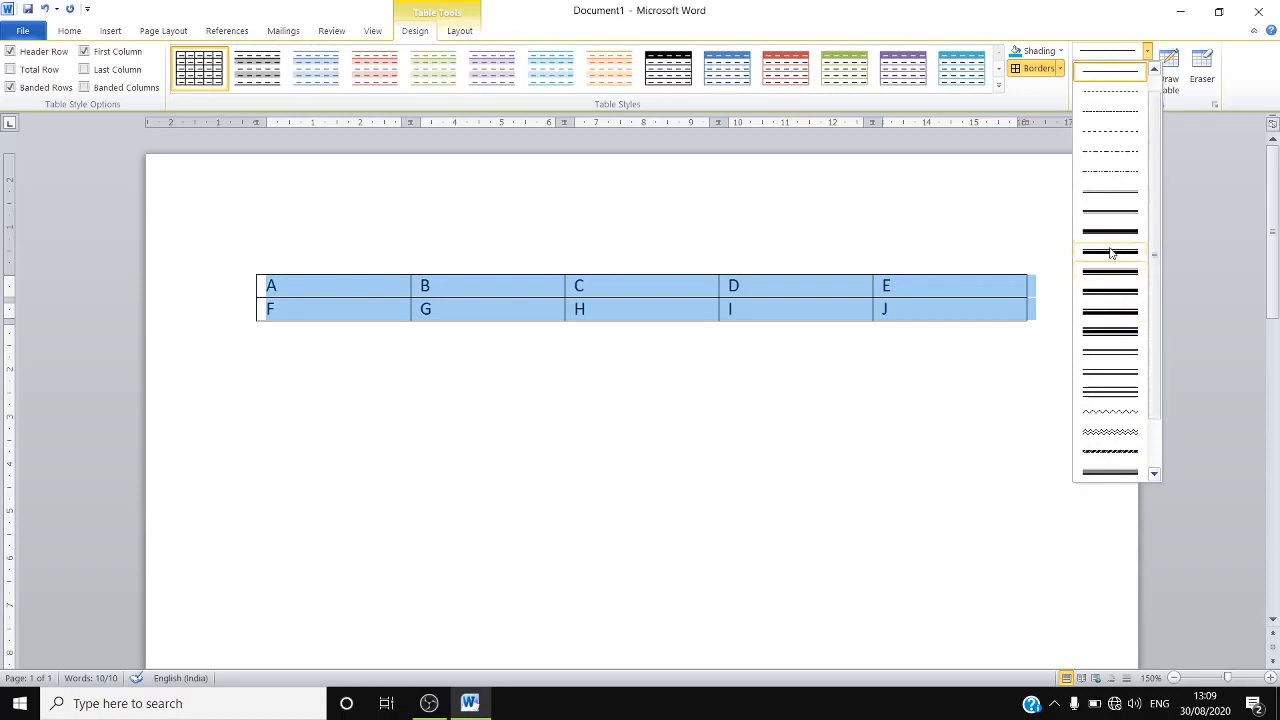
{"action": "left_click", "coordinate": [1104, 213]}
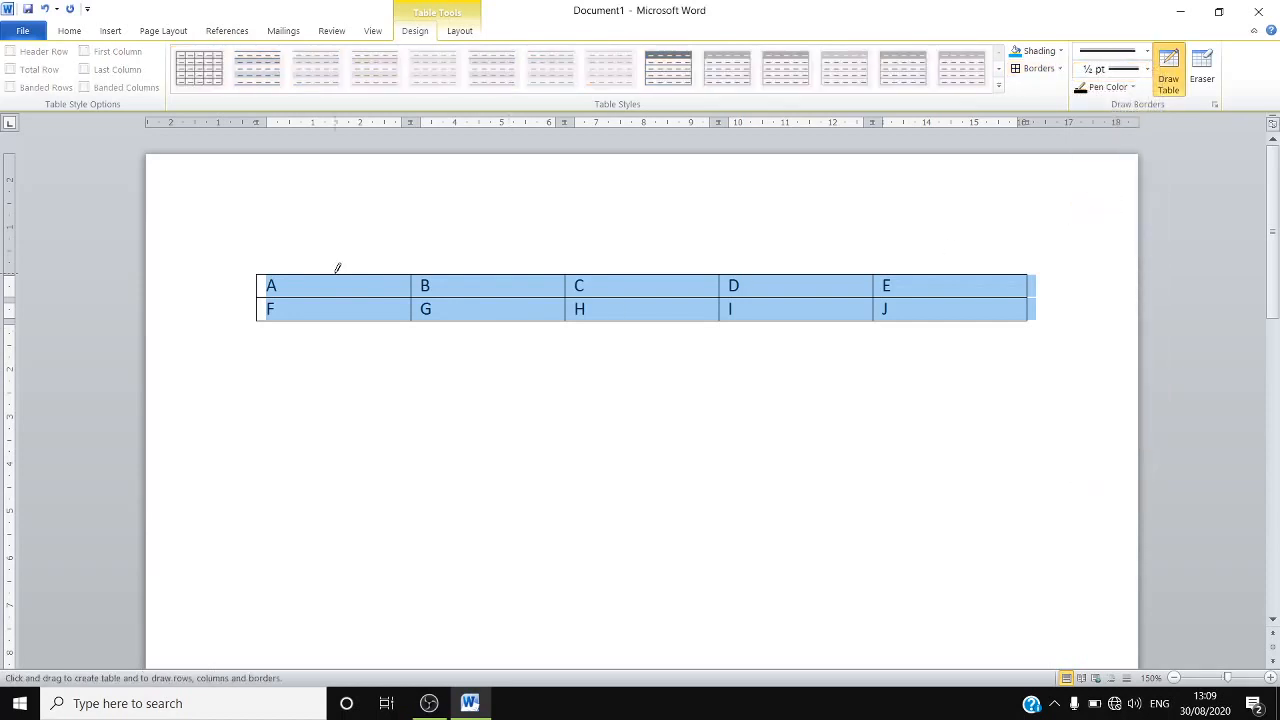
{"action": "mouse_move", "coordinate": [337, 269]}
{"action": "left_mouse_down"}
{"action": "mouse_move", "coordinate": [462, 257]}
{"action": "mouse_move", "coordinate": [592, 280]}
{"action": "left_mouse_up"}
{"action": "left_click_drag", "start_coordinate": [720, 273], "coordinate": [934, 271]}
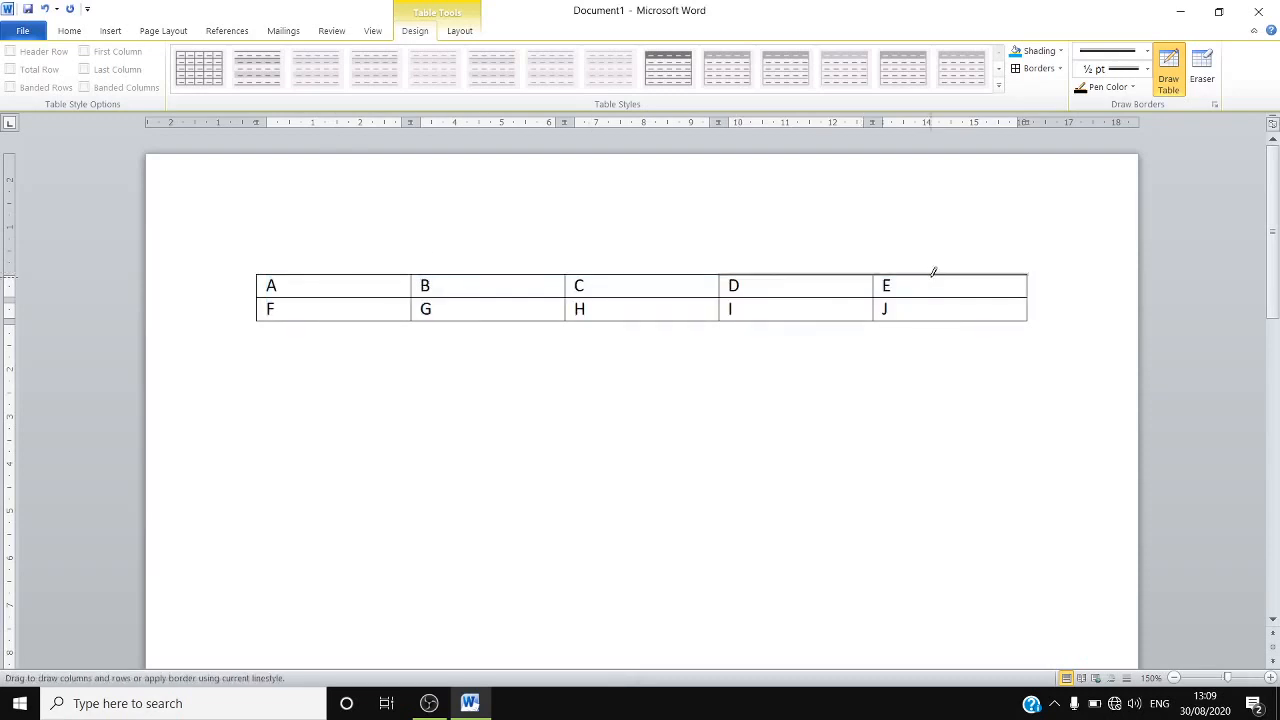
{"action": "mouse_move", "coordinate": [658, 267]}
{"action": "left_mouse_down"}
{"action": "mouse_move", "coordinate": [386, 257]}
{"action": "mouse_move", "coordinate": [287, 272]}
{"action": "left_mouse_up"}
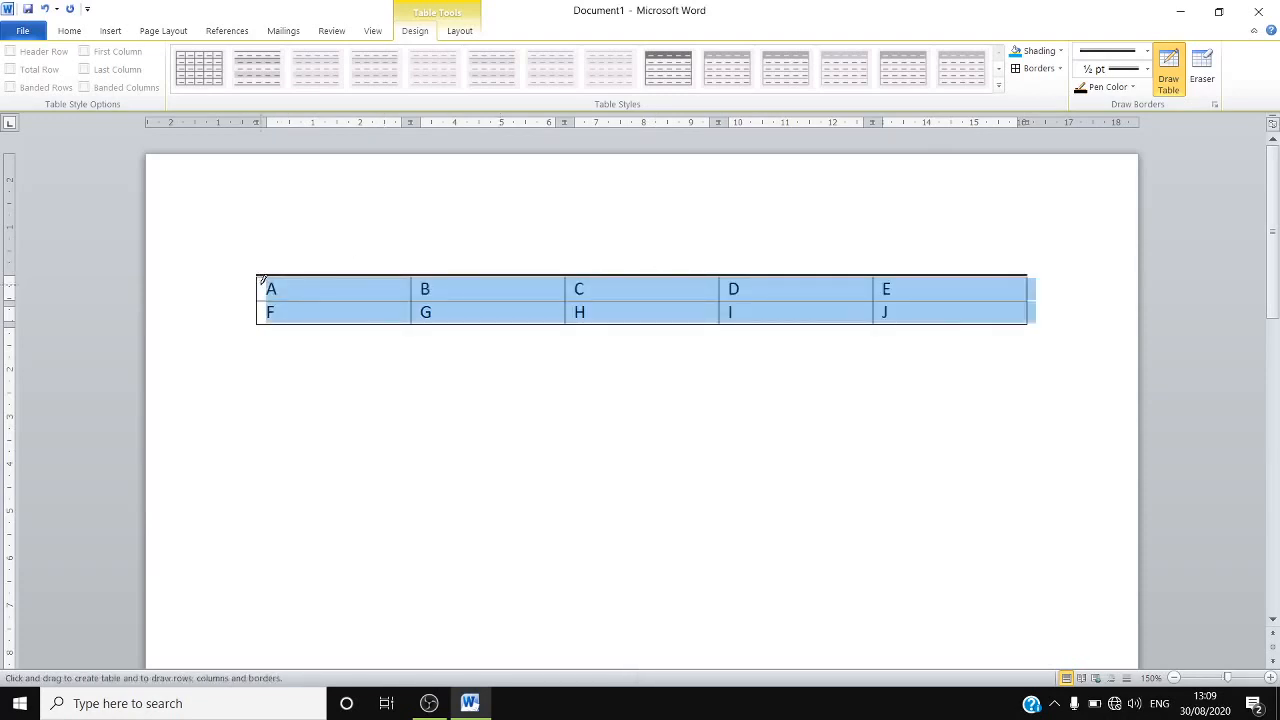
Step: Draw the double-line border along the table's left edge and bottom edge
{"action": "left_click", "coordinate": [259, 281]}
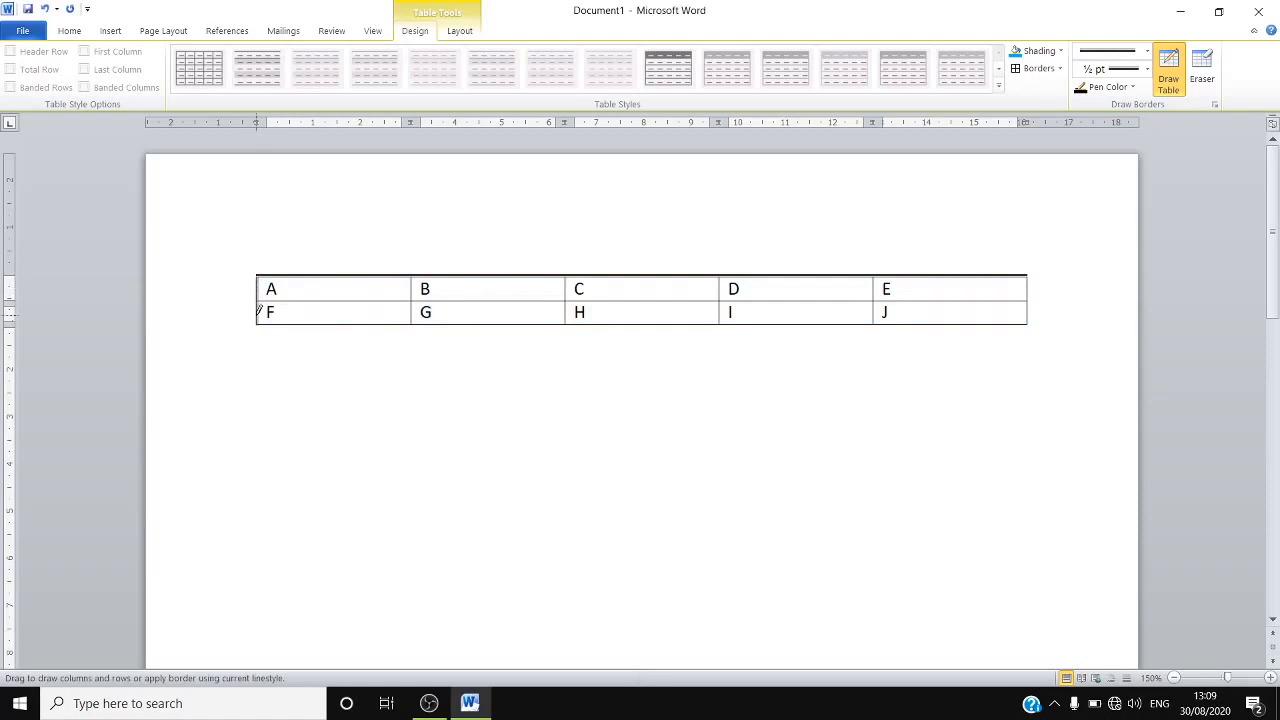
{"action": "left_click", "coordinate": [259, 312]}
{"action": "mouse_move", "coordinate": [398, 324]}
{"action": "left_mouse_down"}
{"action": "mouse_move", "coordinate": [1001, 318]}
{"action": "mouse_move", "coordinate": [1074, 329]}
{"action": "left_mouse_up"}
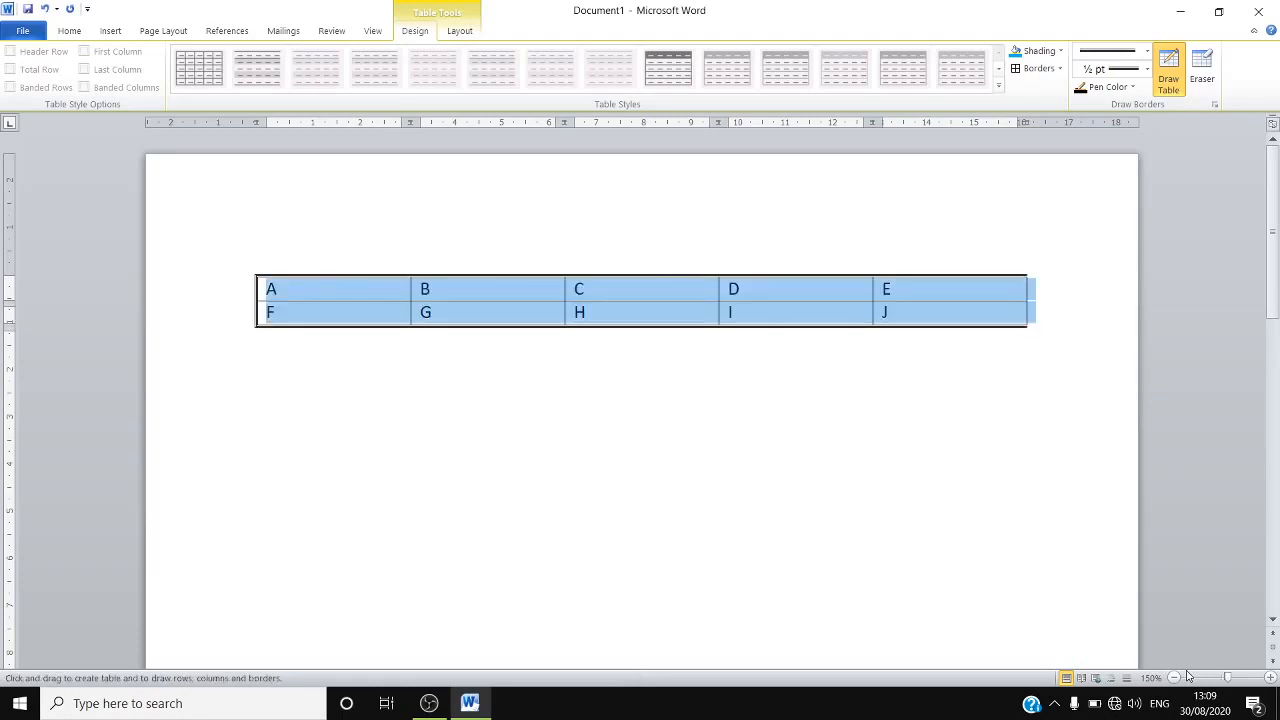
Step: Draw the double-line border down the table's right edge, beside cells E and J
{"action": "left_click", "coordinate": [1270, 677]}
{"action": "left_click", "coordinate": [1270, 677]}
{"action": "left_click", "coordinate": [1270, 677]}
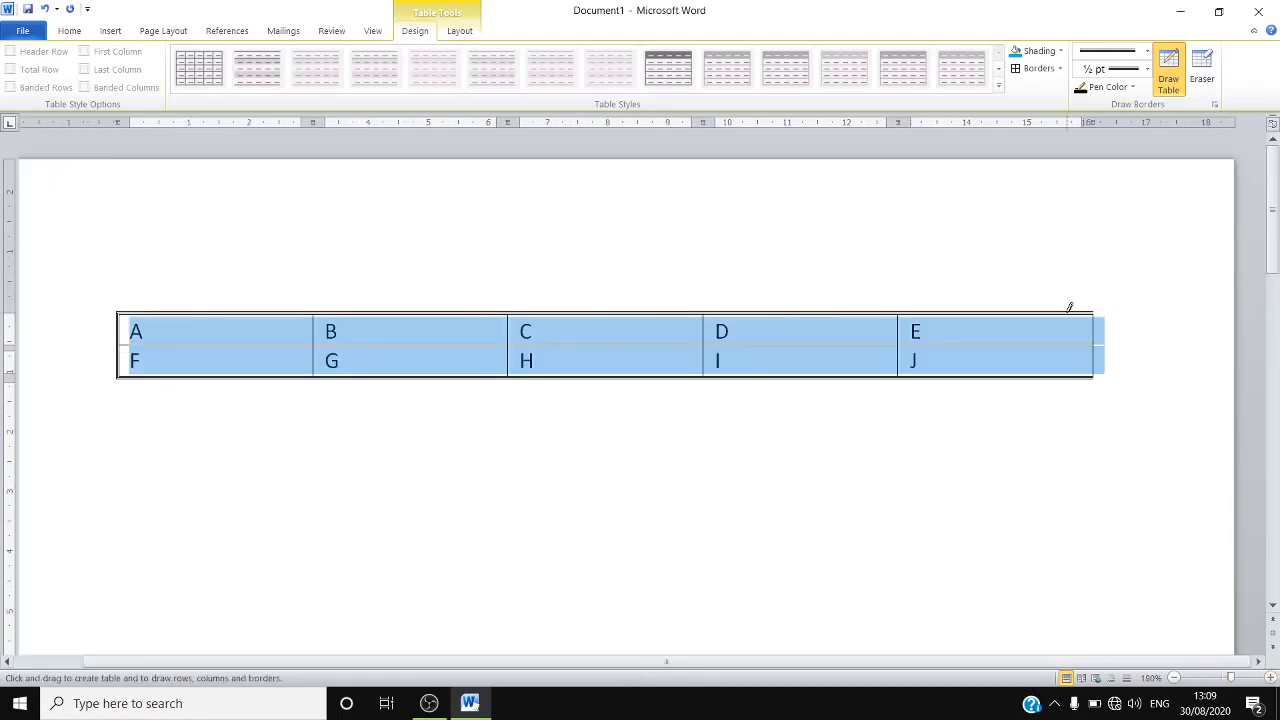
{"action": "left_click", "coordinate": [1094, 325]}
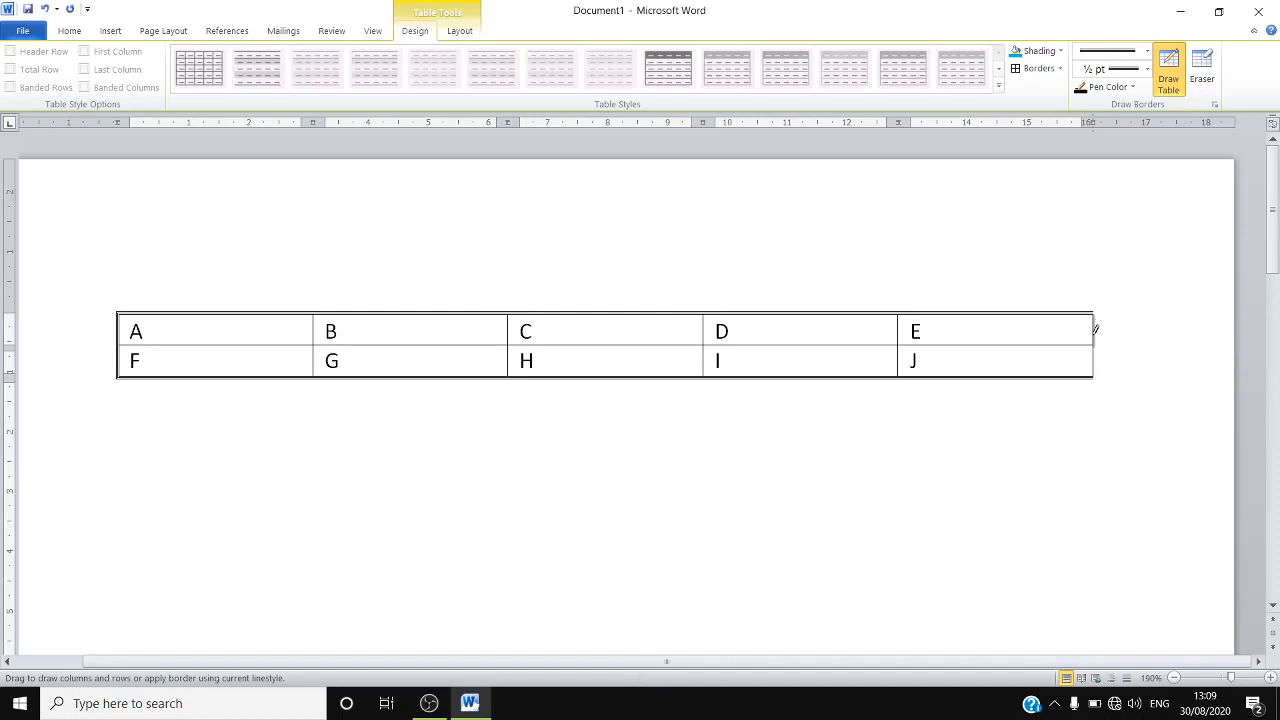
{"action": "left_click_drag", "start_coordinate": [1093, 335], "coordinate": [1093, 355]}
{"action": "left_click_drag", "start_coordinate": [1093, 355], "coordinate": [1093, 355]}
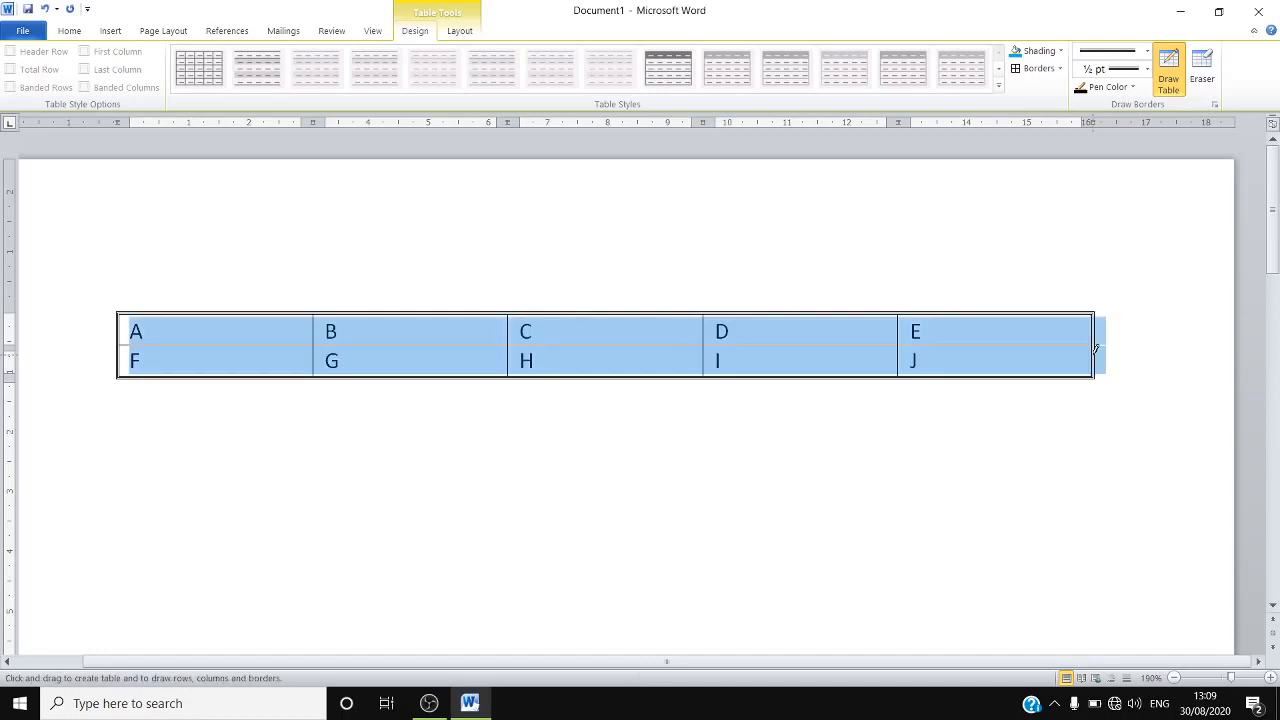
{"action": "left_click", "coordinate": [1023, 321]}
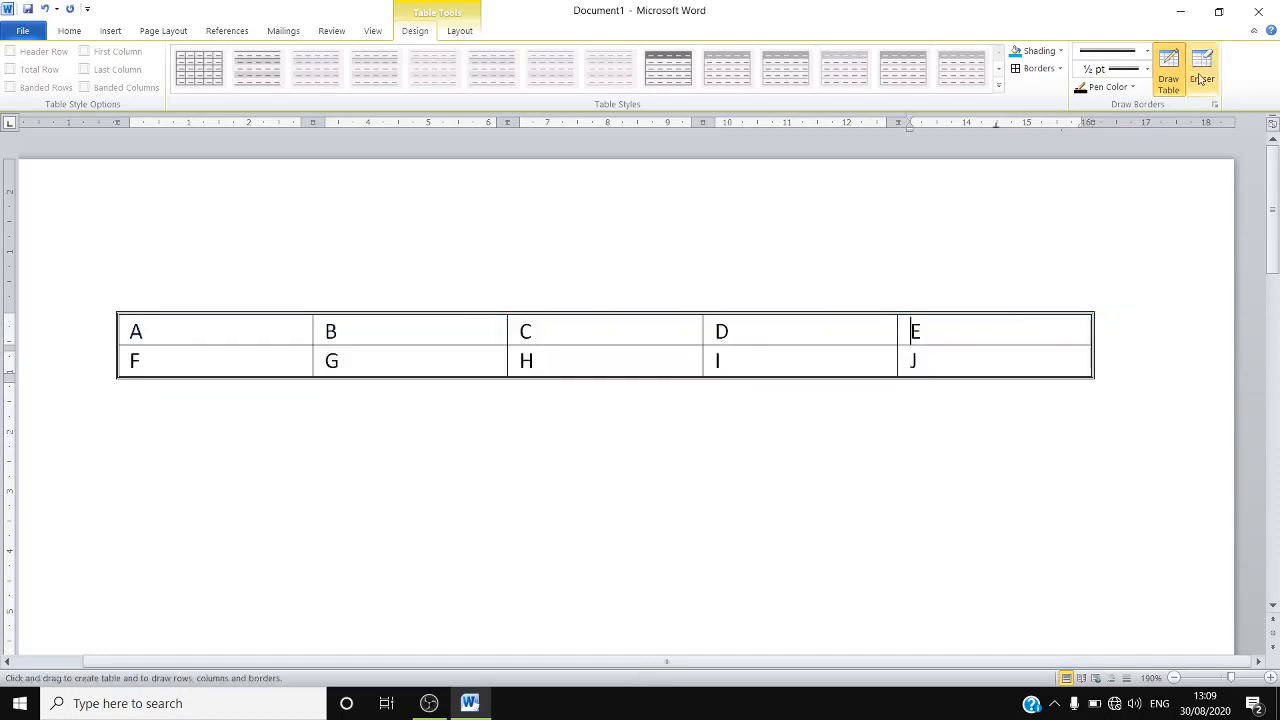
Step: Choose a 3 pt thick-and-thin line style and draw it over the four inner vertical borders of the table
{"action": "left_click", "coordinate": [1146, 52]}
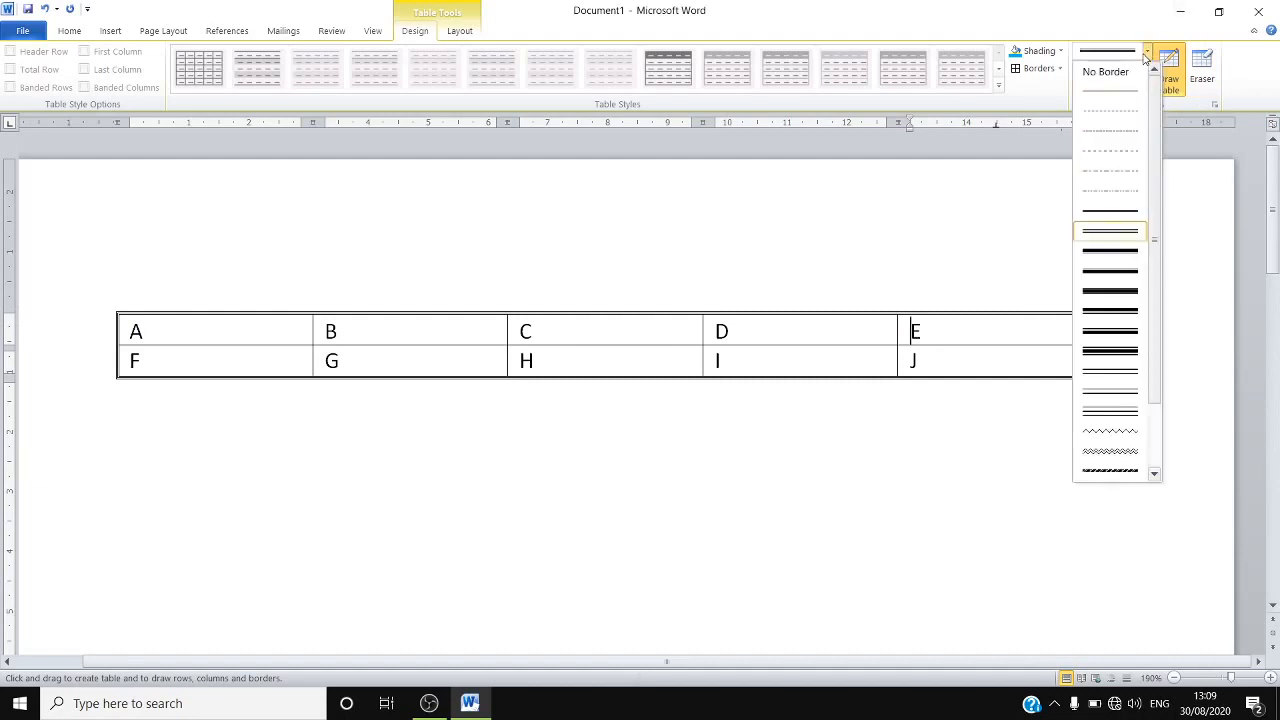
{"action": "left_click", "coordinate": [1110, 270]}
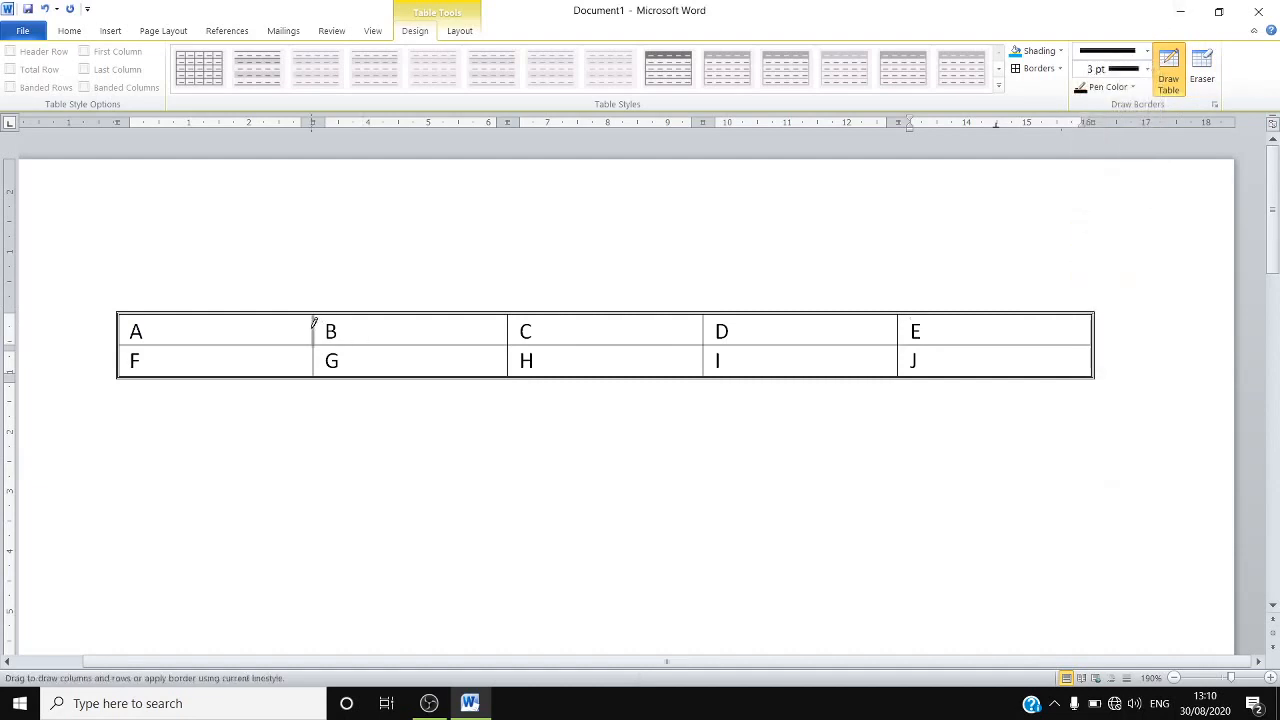
{"action": "left_click_drag", "start_coordinate": [314, 318], "coordinate": [314, 378]}
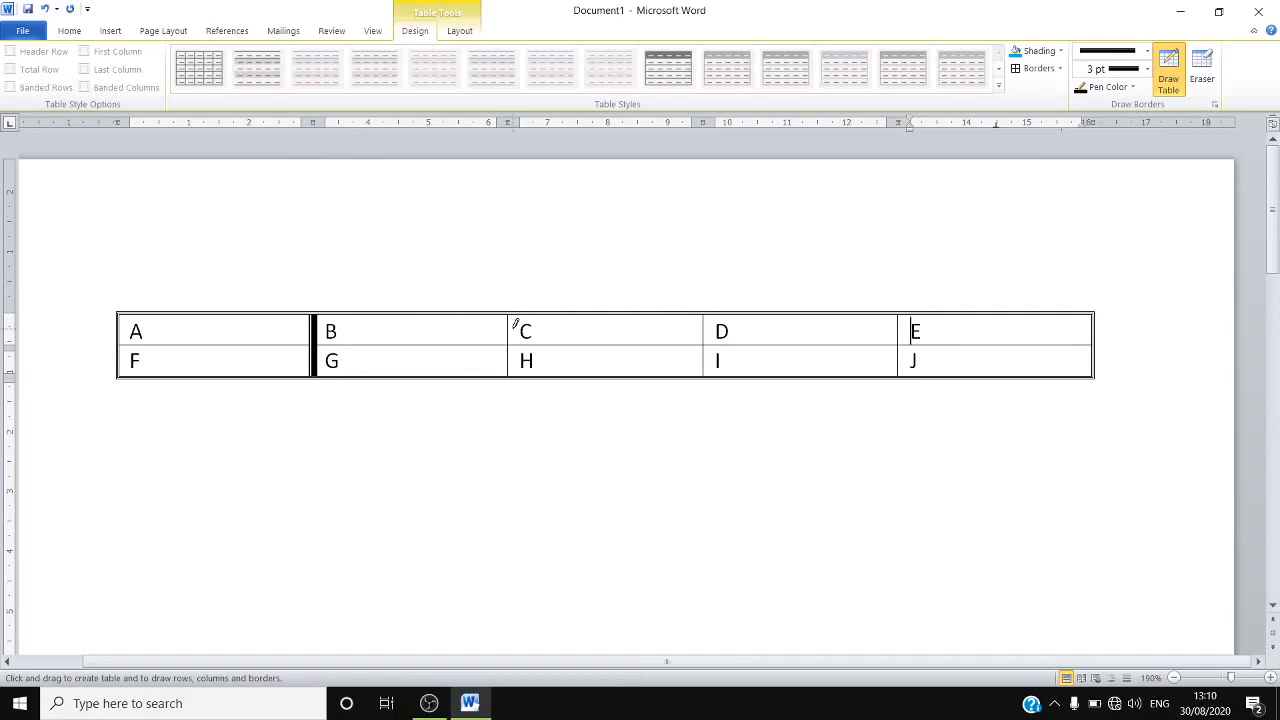
{"action": "left_click_drag", "start_coordinate": [509, 331], "coordinate": [514, 352]}
{"action": "left_click_drag", "start_coordinate": [706, 316], "coordinate": [705, 352]}
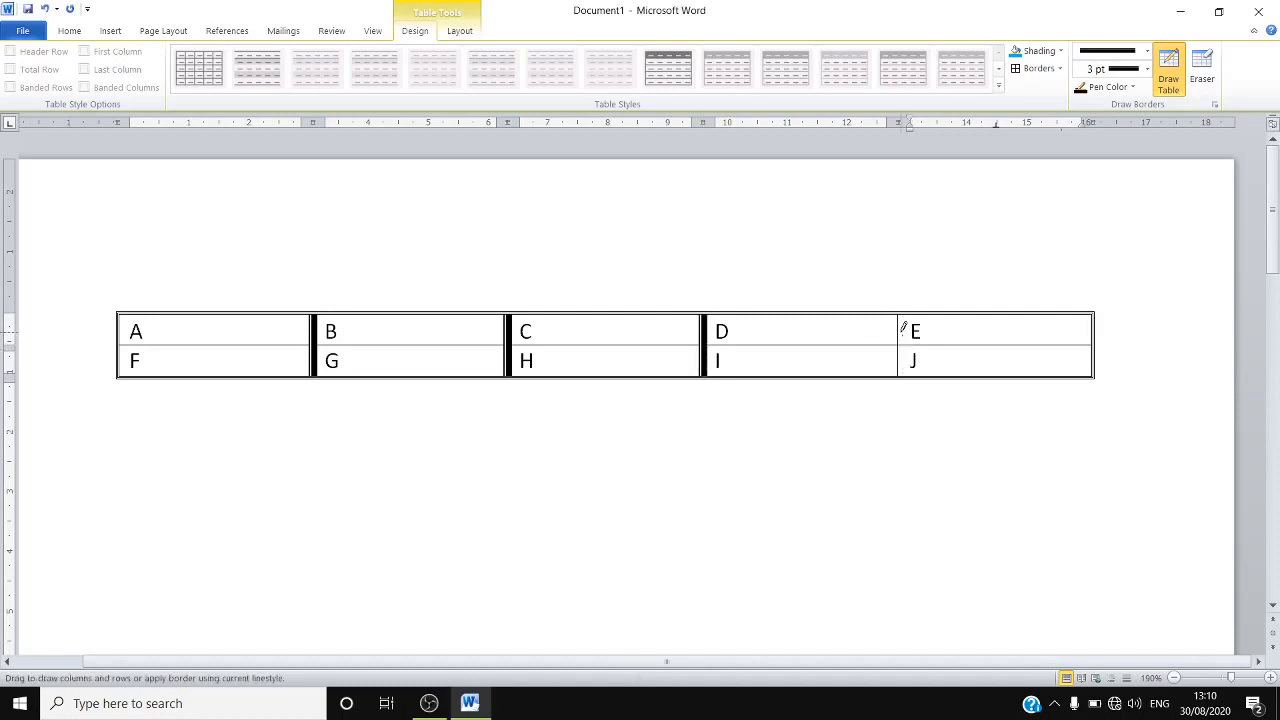
{"action": "left_click_drag", "start_coordinate": [899, 327], "coordinate": [900, 366]}
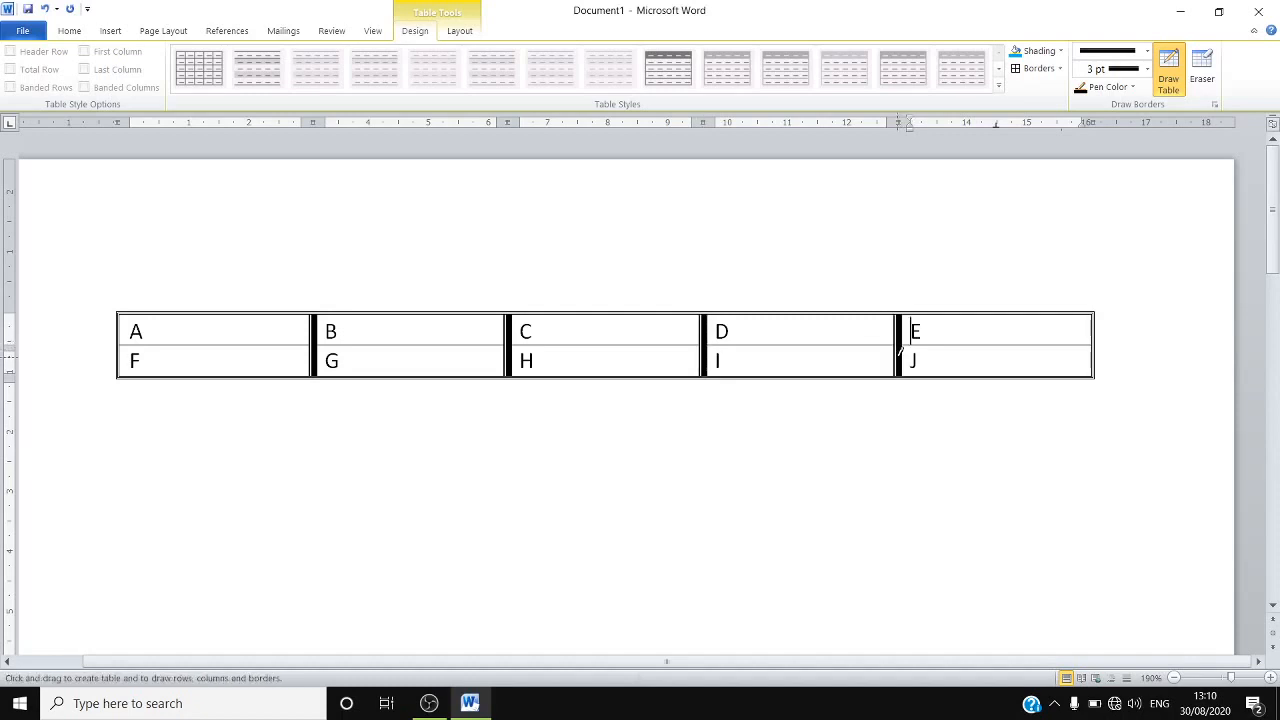
Step: Set the line weight to 4 ½ pt and draw it along the full horizontal border between the table's two rows
{"action": "left_click", "coordinate": [1148, 69]}
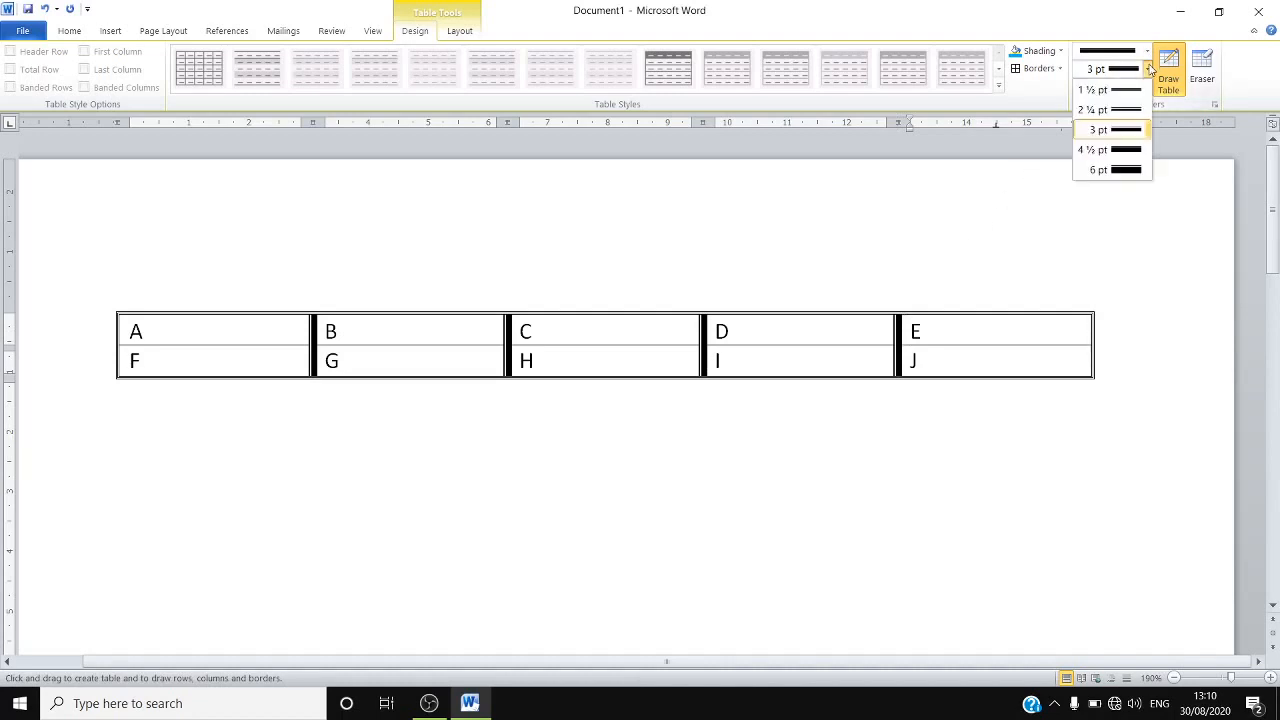
{"action": "left_click", "coordinate": [1118, 149]}
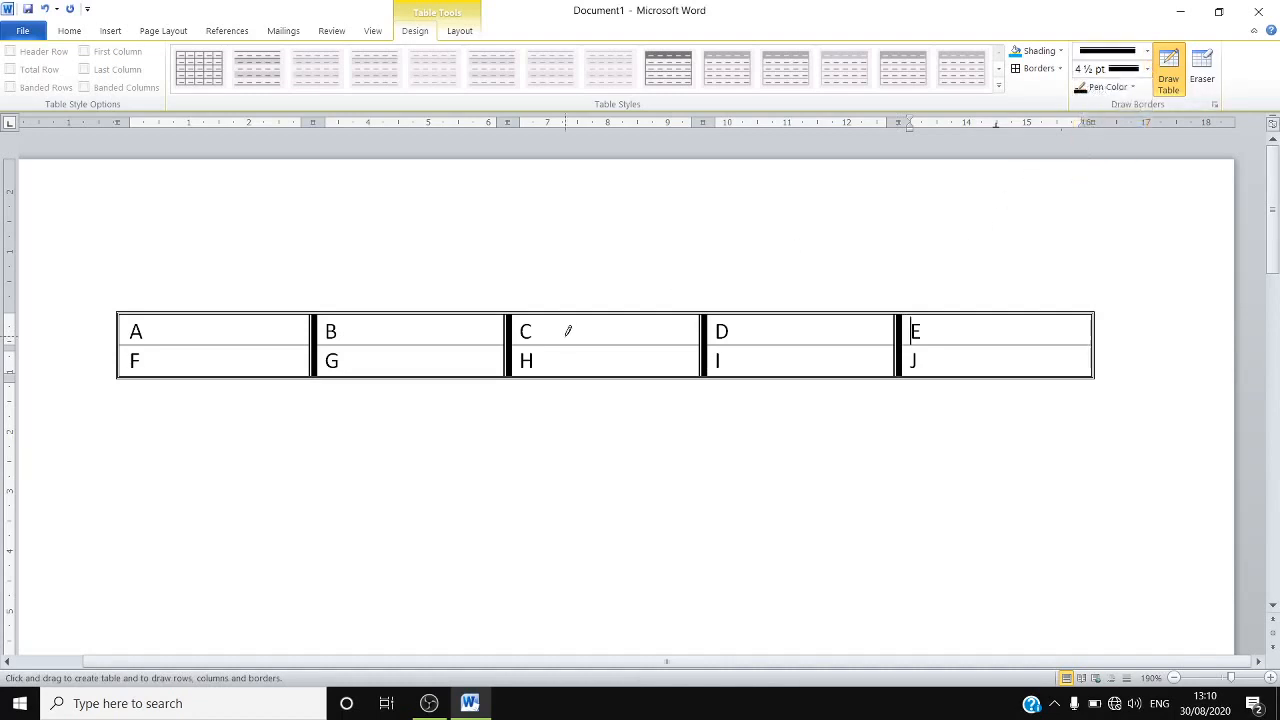
{"action": "left_click", "coordinate": [273, 343]}
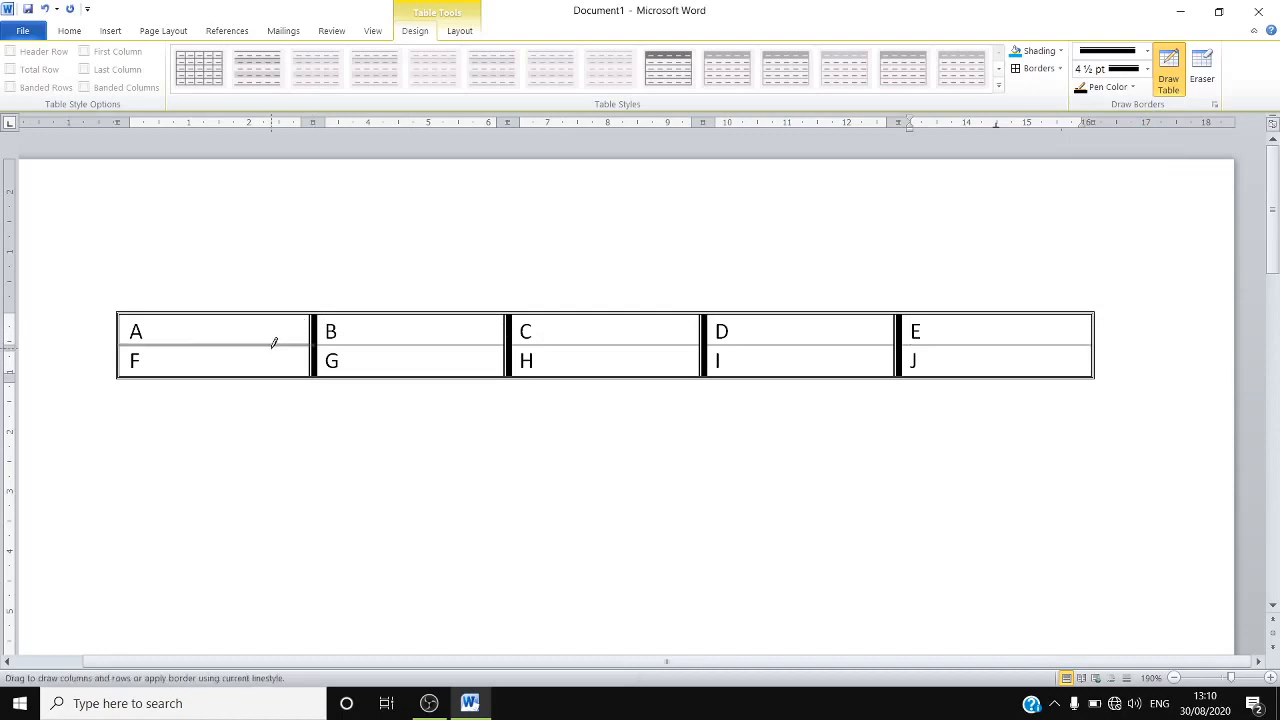
{"action": "left_click", "coordinate": [323, 340]}
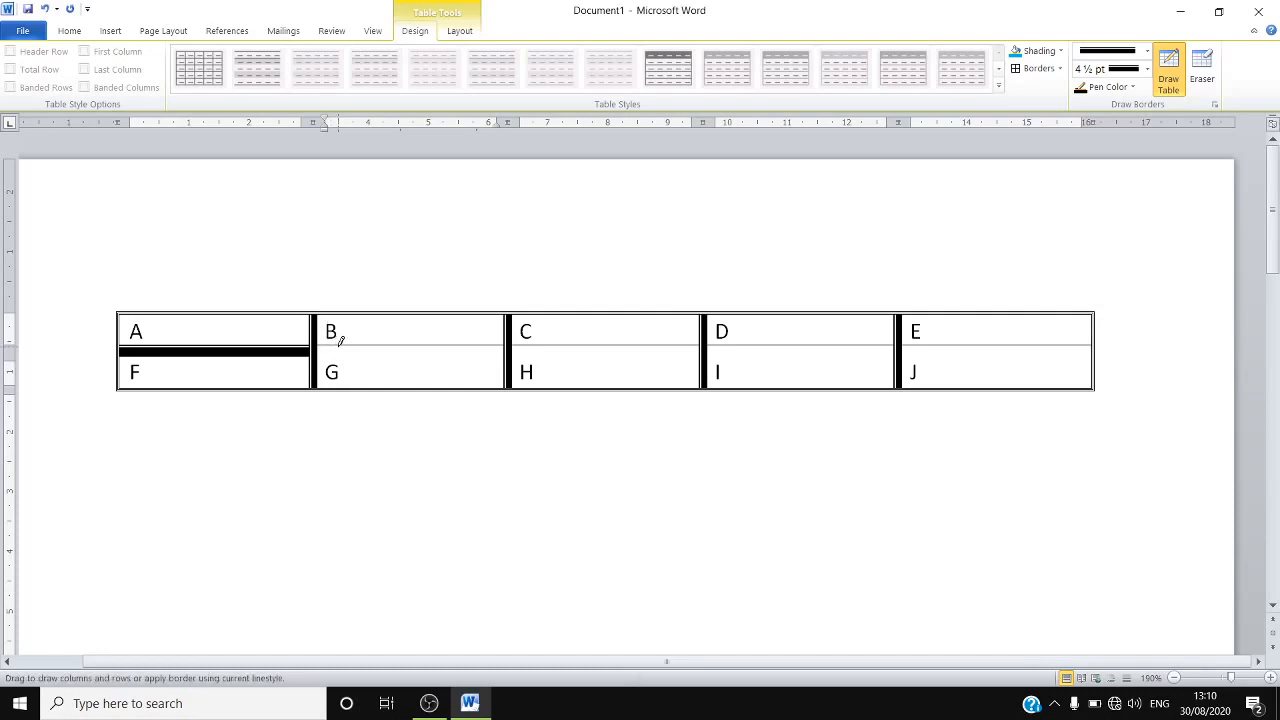
{"action": "left_click", "coordinate": [350, 339]}
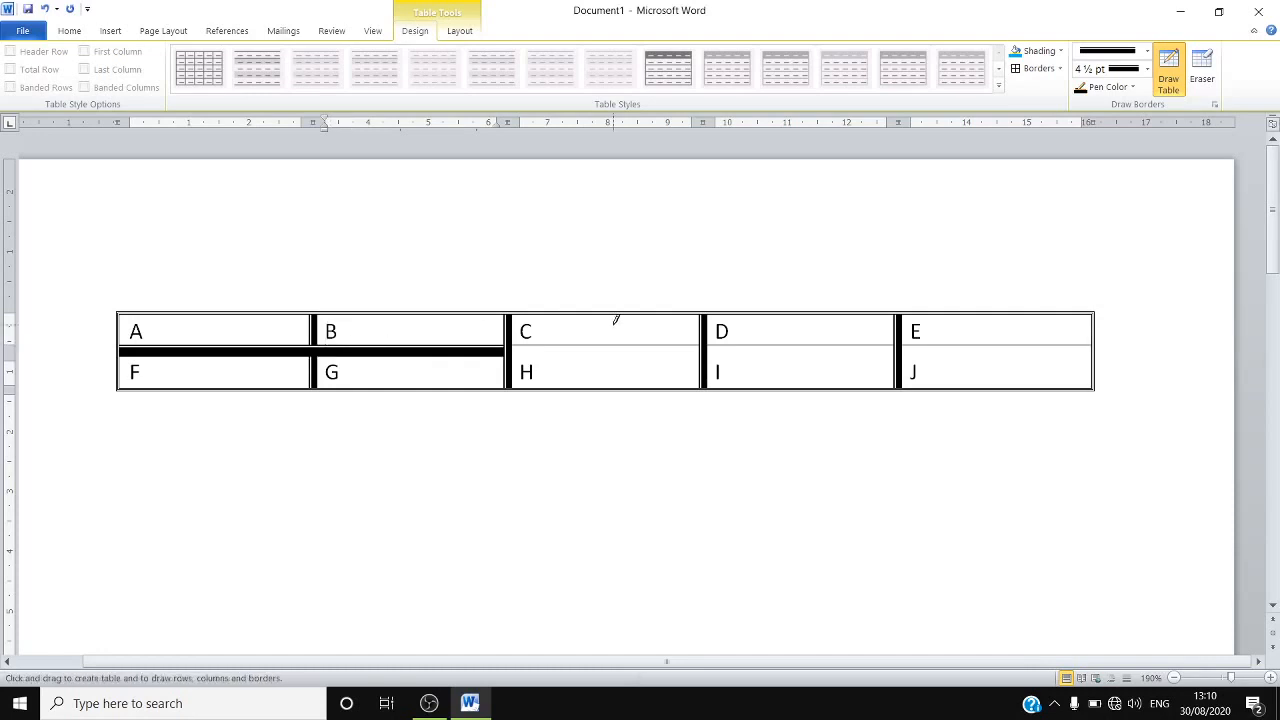
{"action": "left_click", "coordinate": [601, 341]}
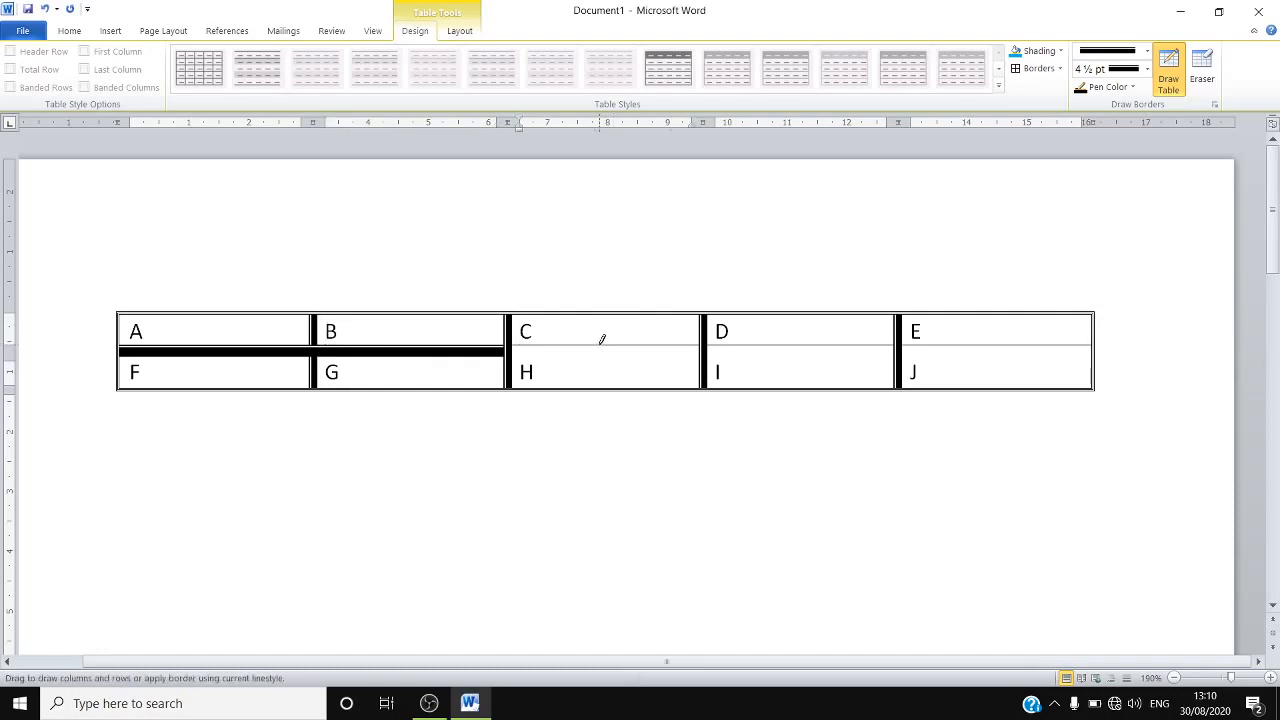
{"action": "left_click", "coordinate": [605, 335]}
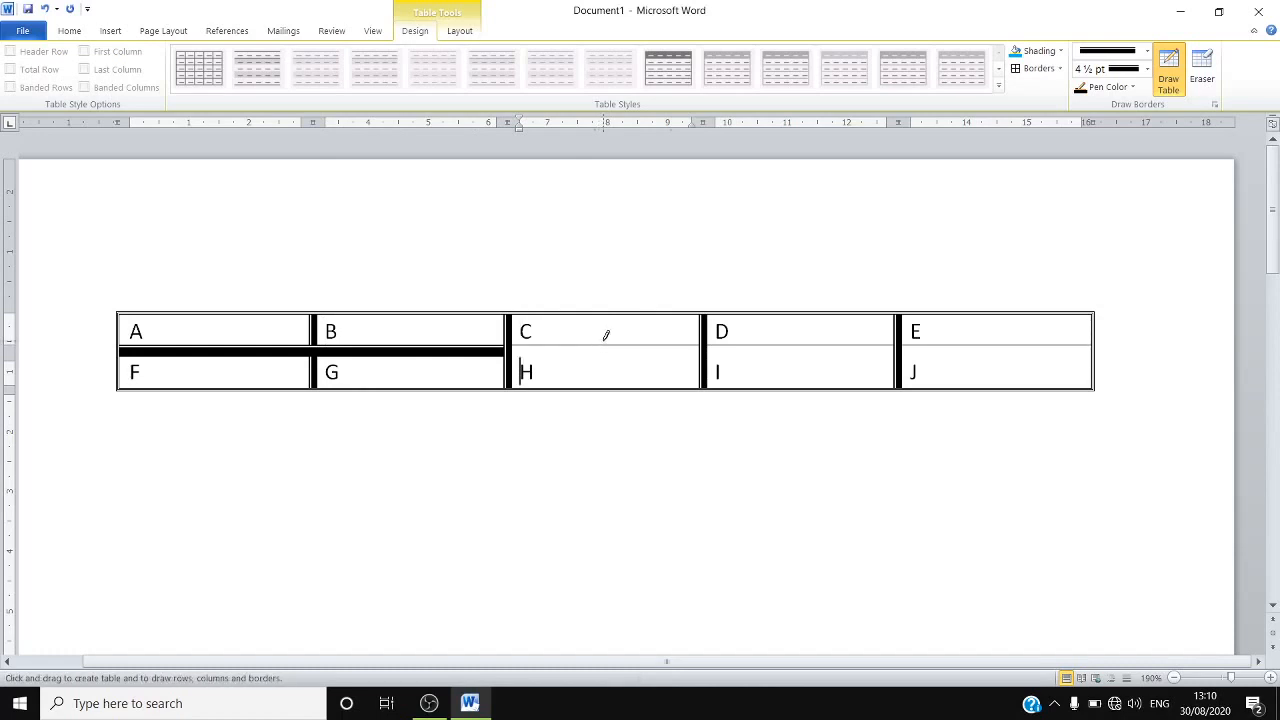
{"action": "left_click", "coordinate": [603, 337]}
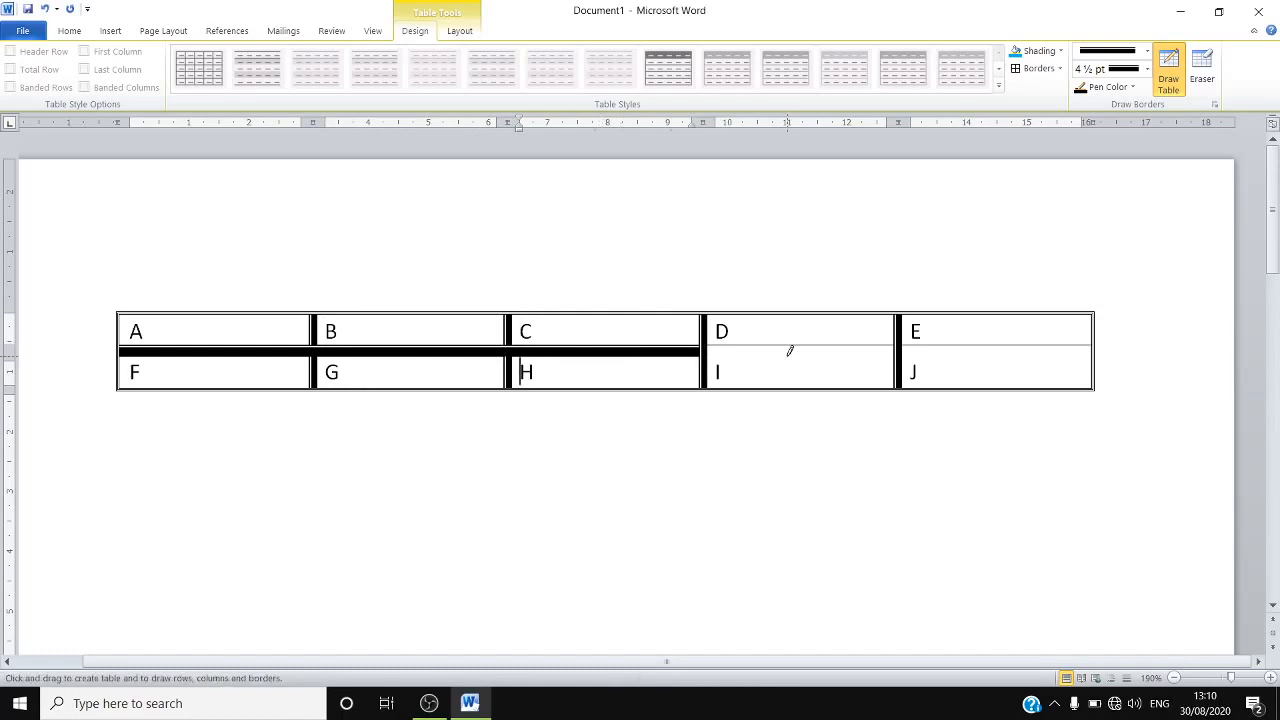
{"action": "left_click_drag", "start_coordinate": [791, 341], "coordinate": [991, 343]}
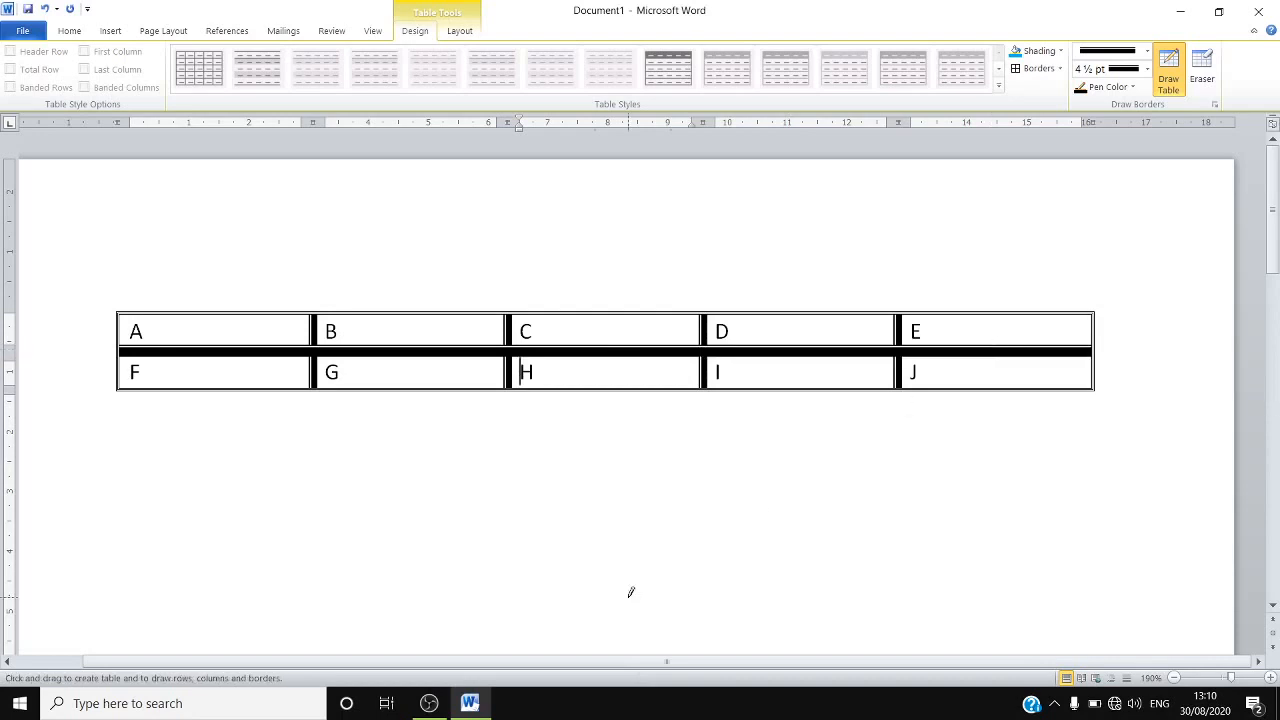
Step: Choose the double-wavy border style and draw it along the table's bottom edge
{"action": "left_click", "coordinate": [1146, 52]}
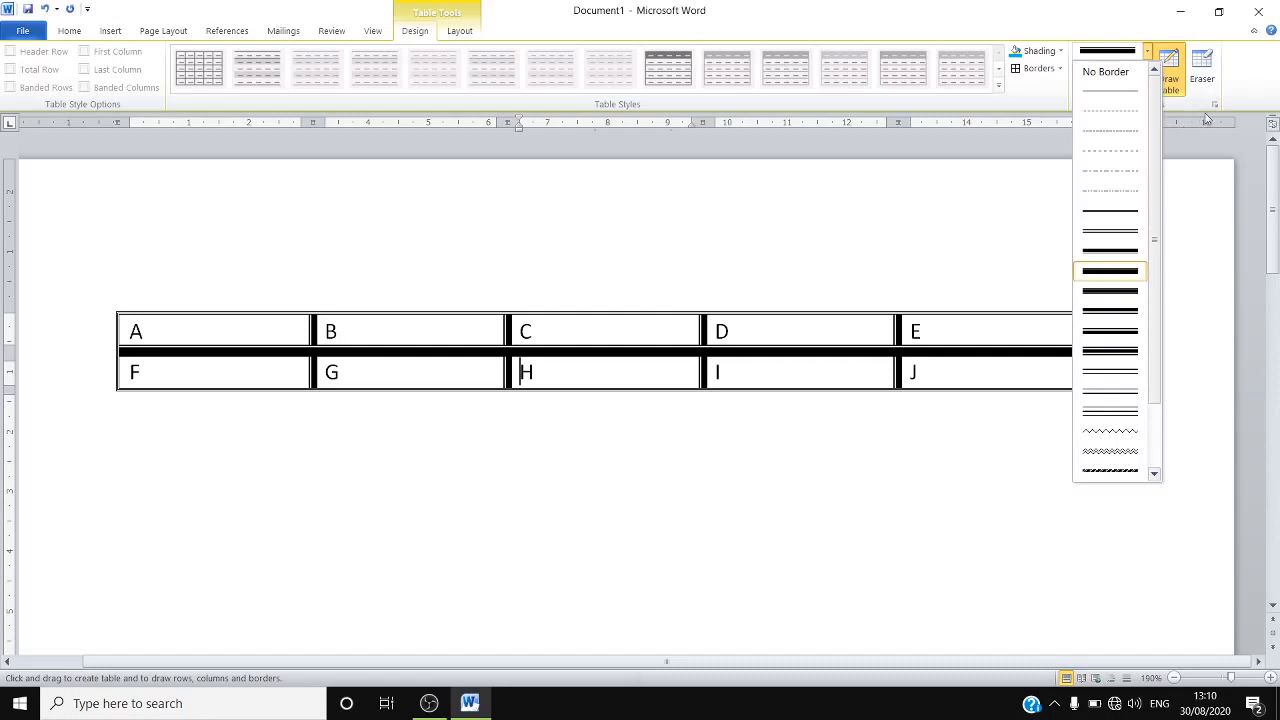
{"action": "left_click", "coordinate": [1278, 73]}
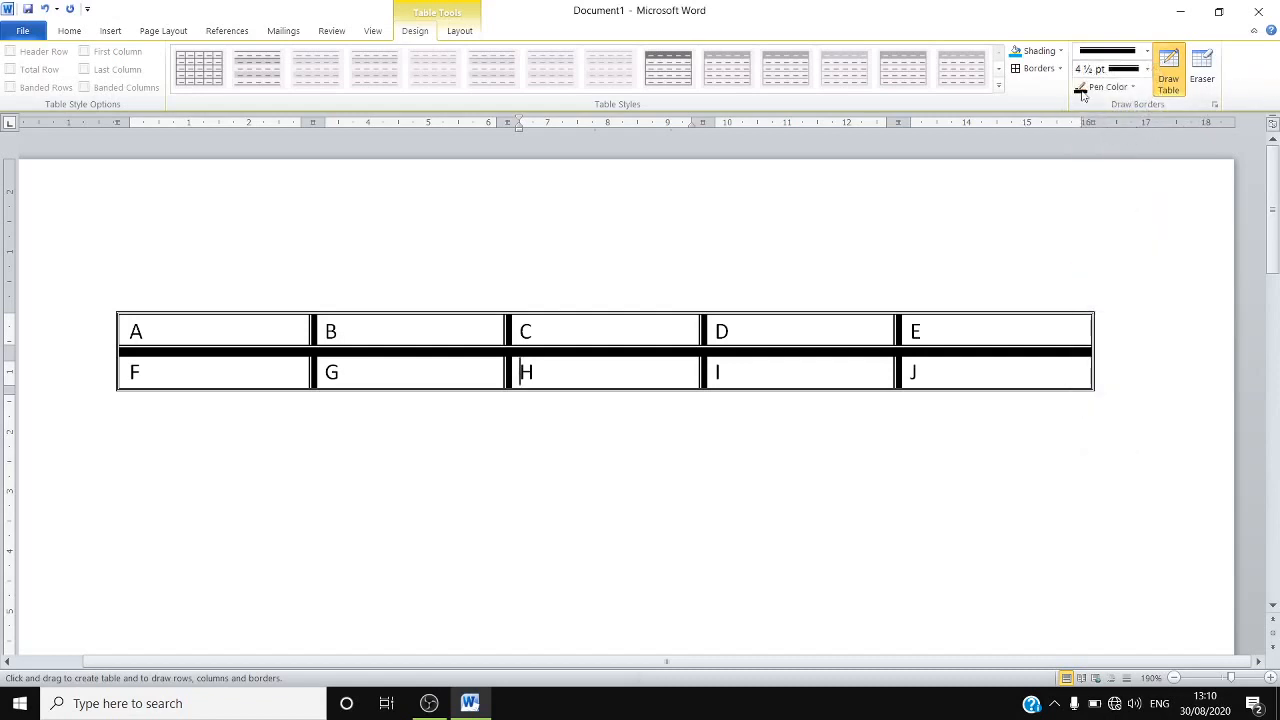
{"action": "left_click", "coordinate": [1148, 50]}
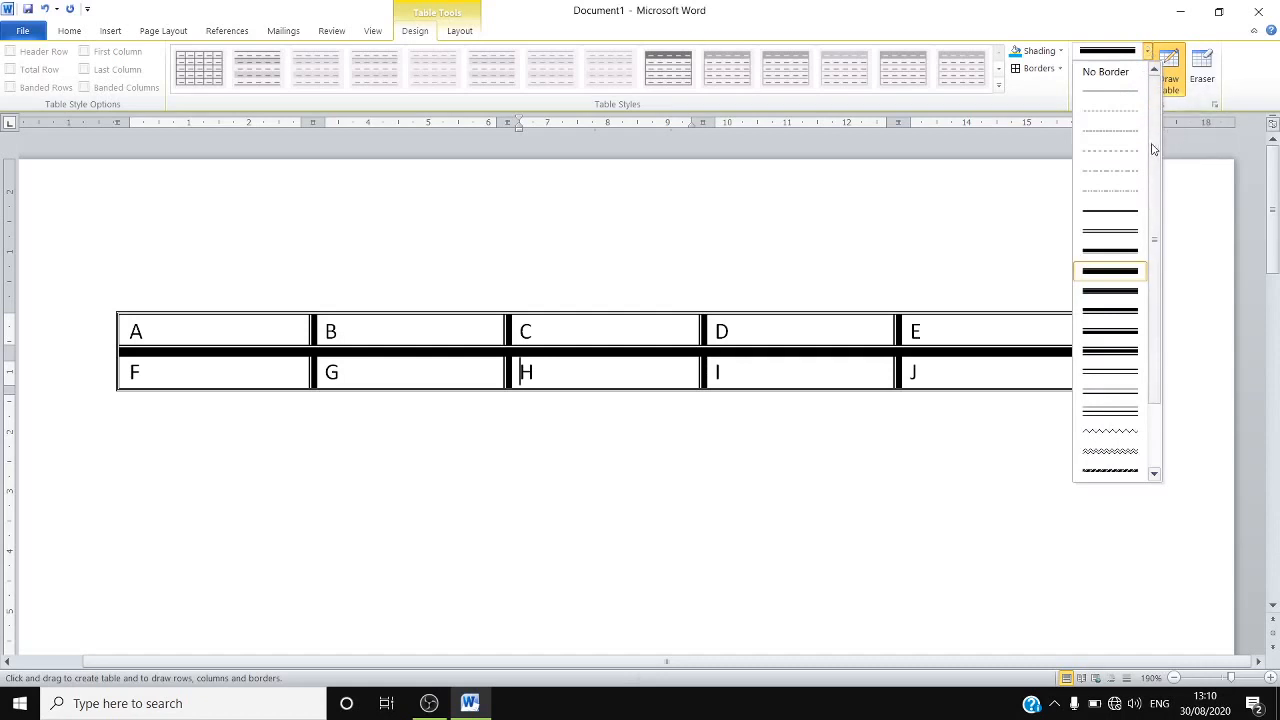
{"action": "scroll", "coordinate": [1150, 340], "scroll_direction": "down", "scroll_amount": 2}
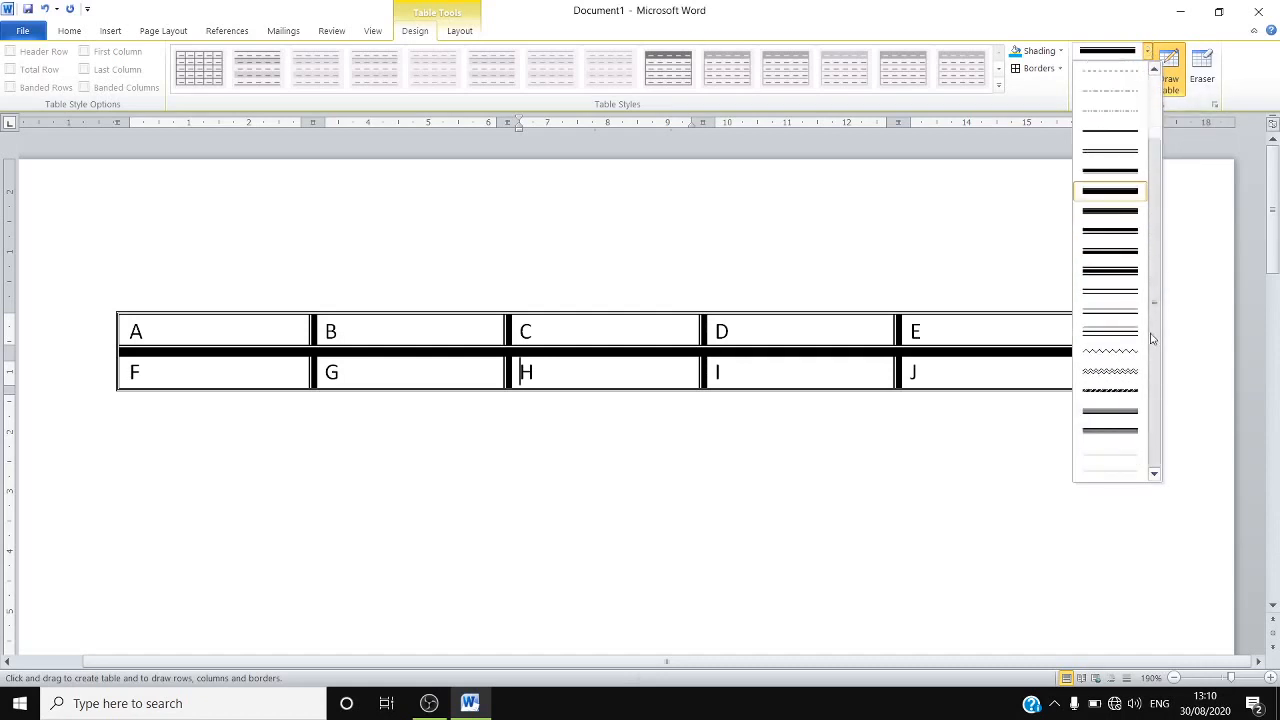
{"action": "left_click", "coordinate": [1113, 371]}
{"action": "mouse_move", "coordinate": [1014, 377]}
{"action": "left_mouse_down"}
{"action": "mouse_move", "coordinate": [758, 355]}
{"action": "mouse_move", "coordinate": [606, 386]}
{"action": "mouse_move", "coordinate": [251, 366]}
{"action": "mouse_move", "coordinate": [229, 377]}
{"action": "left_mouse_up"}
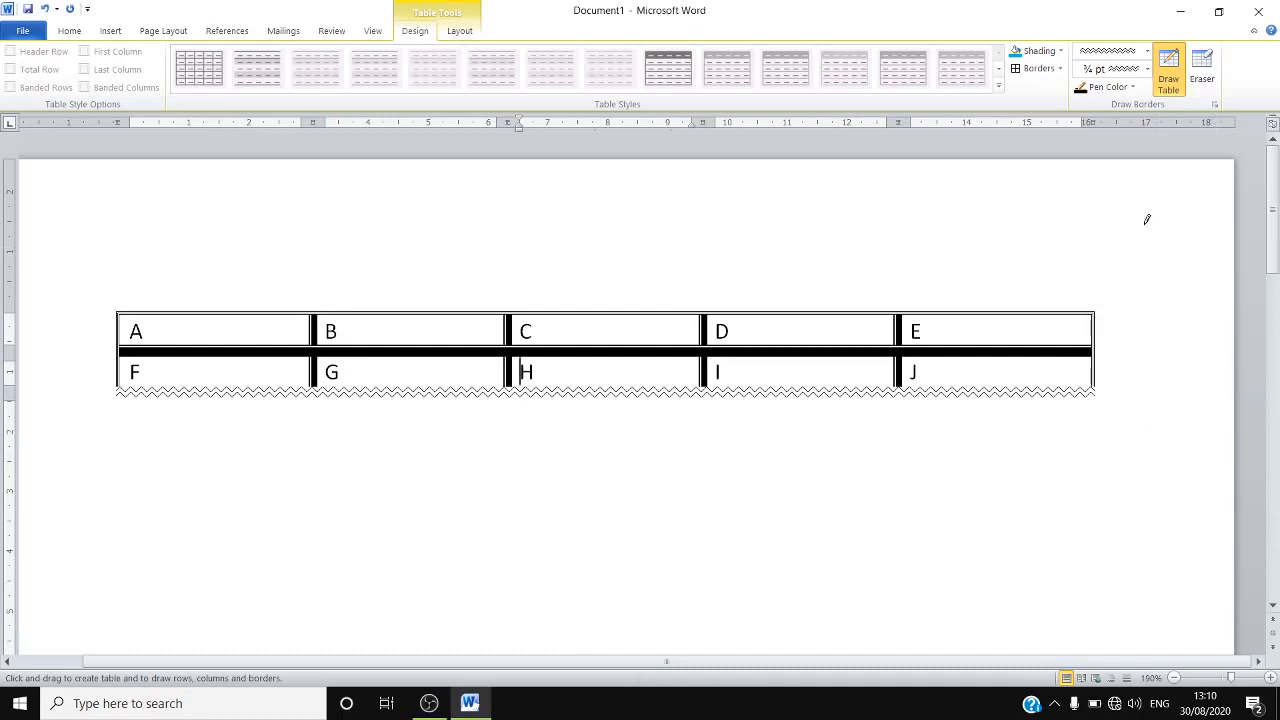
Step: Set the pen color to yellow and redraw the table's wavy bottom border
{"action": "left_click", "coordinate": [1133, 88]}
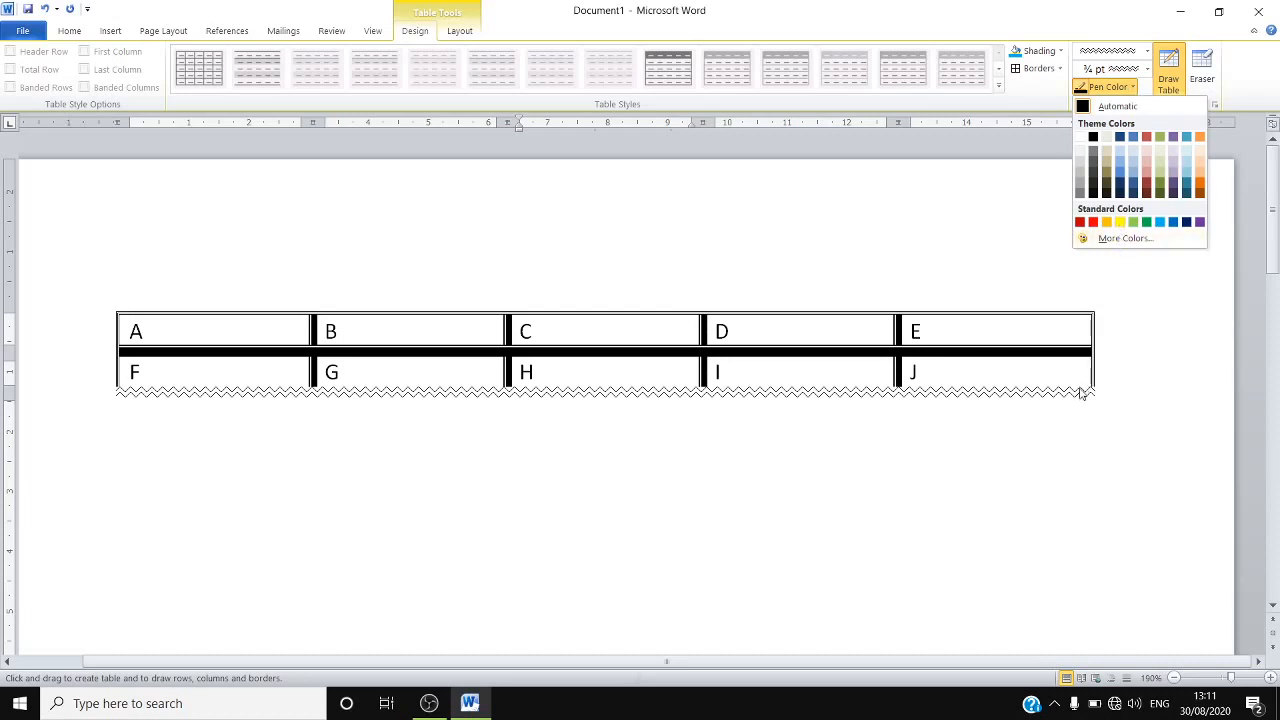
{"action": "left_click", "coordinate": [1121, 224]}
{"action": "mouse_move", "coordinate": [1050, 391]}
{"action": "left_mouse_down"}
{"action": "mouse_move", "coordinate": [849, 374]}
{"action": "mouse_move", "coordinate": [543, 391]}
{"action": "mouse_move", "coordinate": [222, 387]}
{"action": "left_mouse_up"}
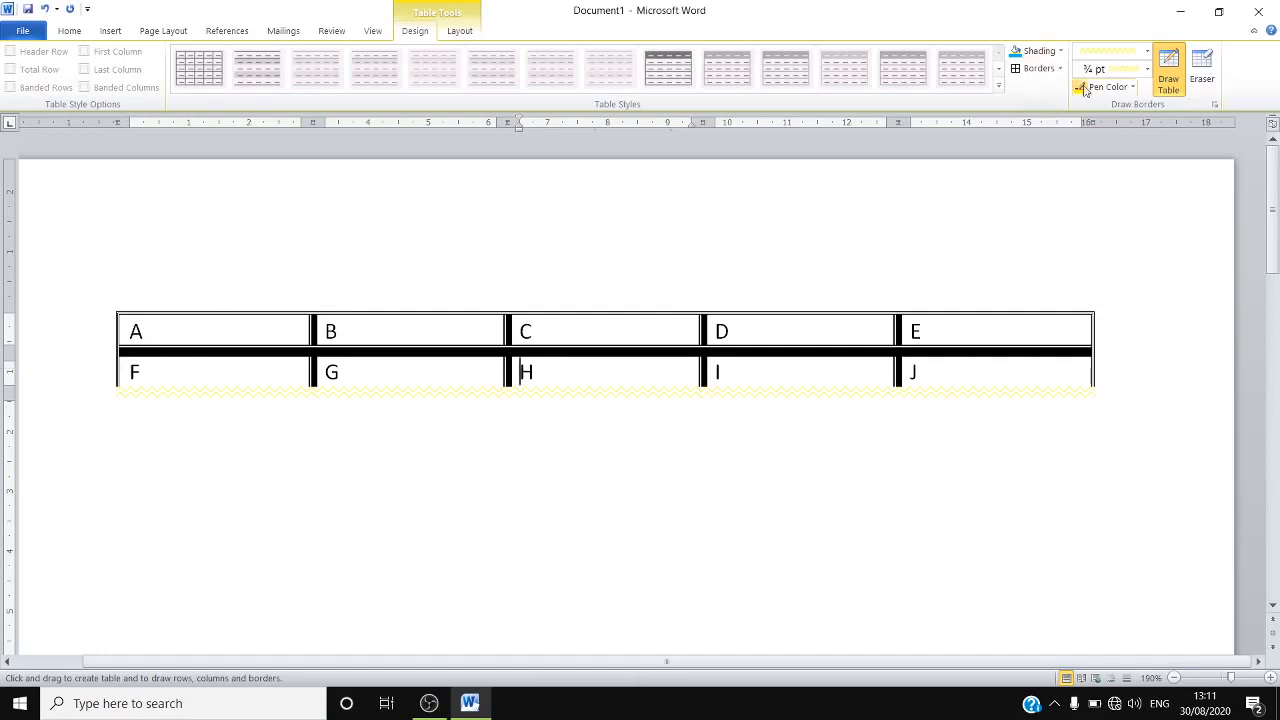
Step: Set the pen color to red and draw double-wavy lines beneath cells F to J and along the table's left, bottom and right edges
{"action": "left_click", "coordinate": [1132, 89]}
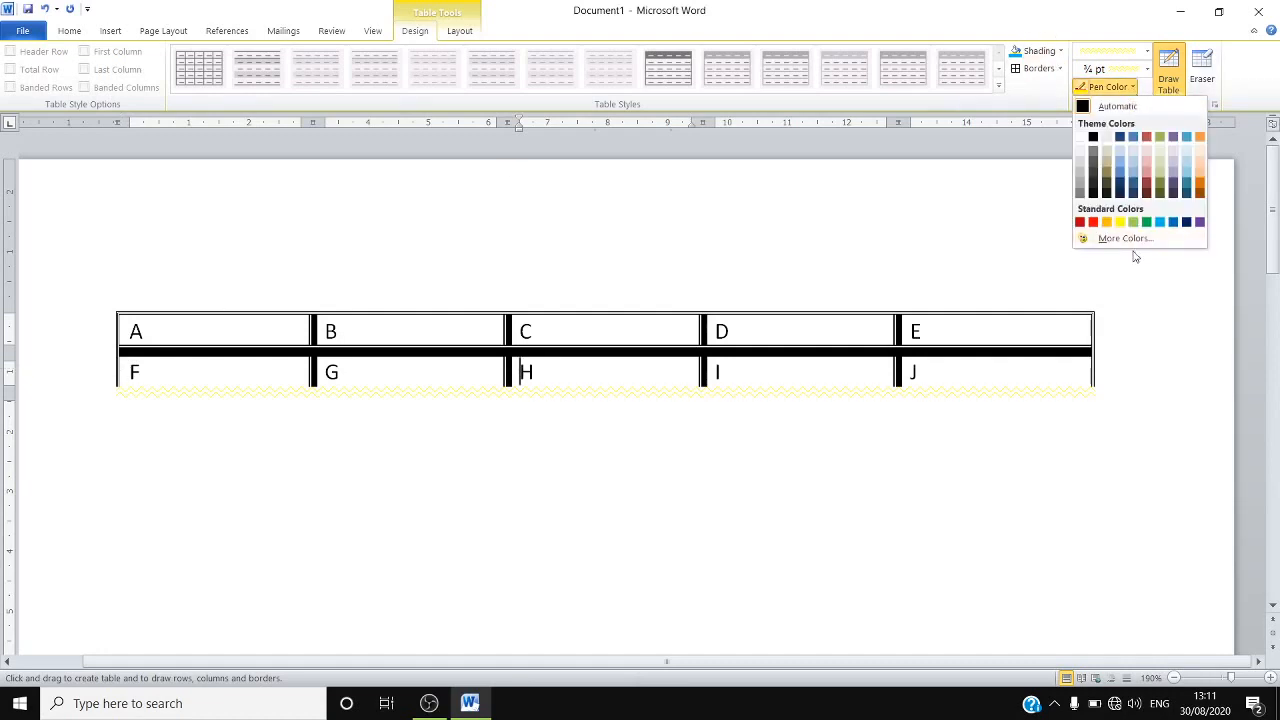
{"action": "left_click", "coordinate": [1096, 228]}
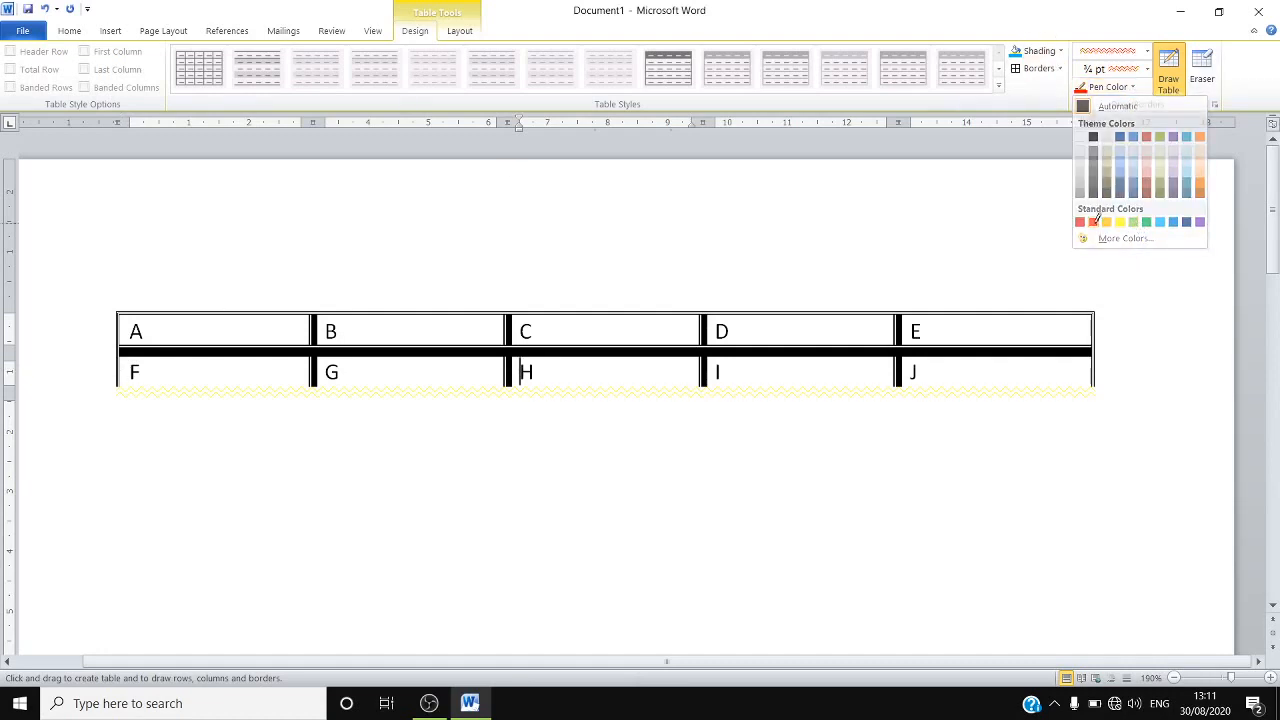
{"action": "mouse_move", "coordinate": [1040, 388]}
{"action": "left_mouse_down"}
{"action": "mouse_move", "coordinate": [537, 350]}
{"action": "mouse_move", "coordinate": [326, 409]}
{"action": "mouse_move", "coordinate": [211, 386]}
{"action": "mouse_move", "coordinate": [206, 397]}
{"action": "left_mouse_up"}
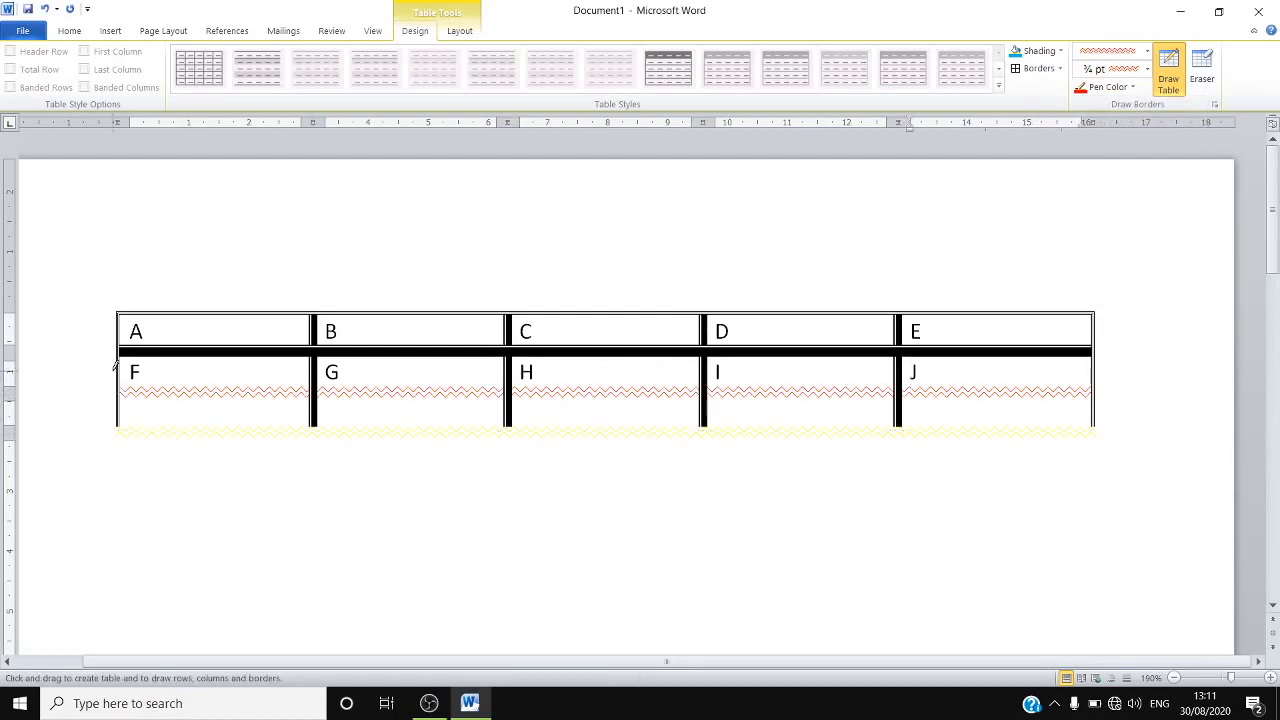
{"action": "mouse_move", "coordinate": [116, 348]}
{"action": "left_mouse_down"}
{"action": "mouse_move", "coordinate": [117, 423]}
{"action": "mouse_move", "coordinate": [643, 418]}
{"action": "mouse_move", "coordinate": [909, 449]}
{"action": "mouse_move", "coordinate": [1029, 397]}
{"action": "mouse_move", "coordinate": [1040, 440]}
{"action": "mouse_move", "coordinate": [1050, 427]}
{"action": "left_mouse_up"}
{"action": "left_click_drag", "start_coordinate": [1095, 378], "coordinate": [1096, 403]}
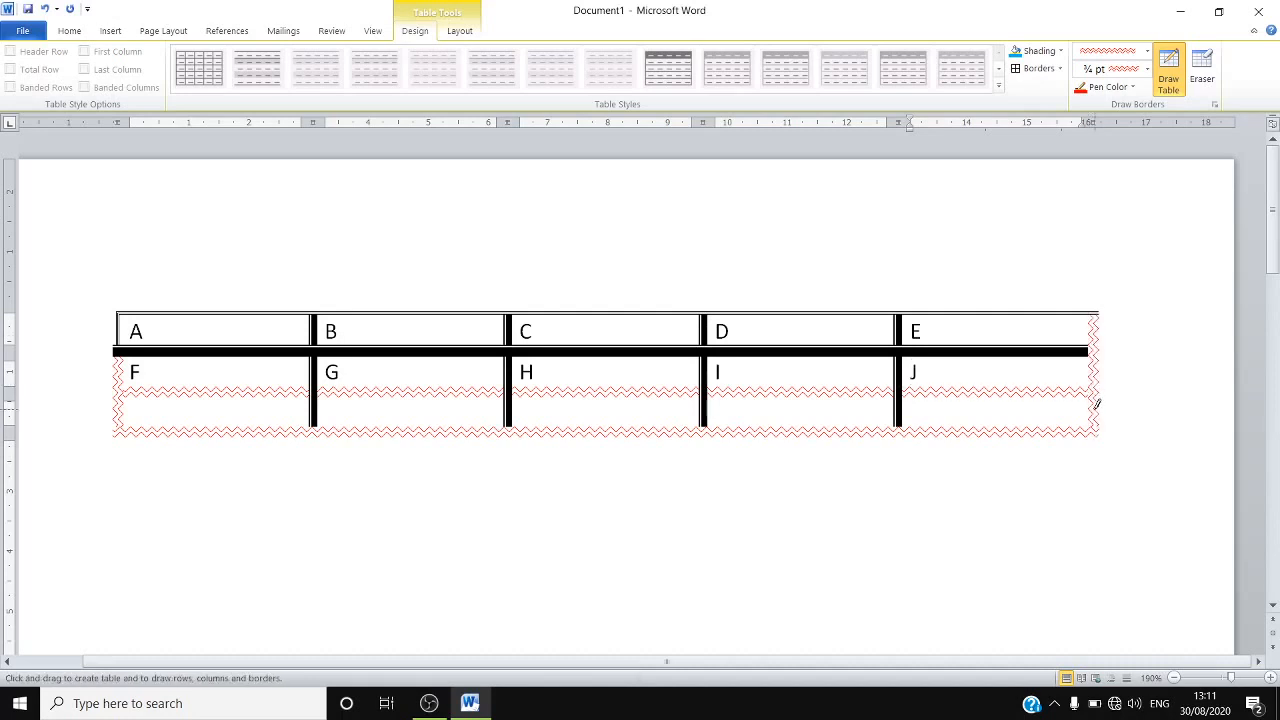
{"action": "left_click", "coordinate": [1199, 70]}
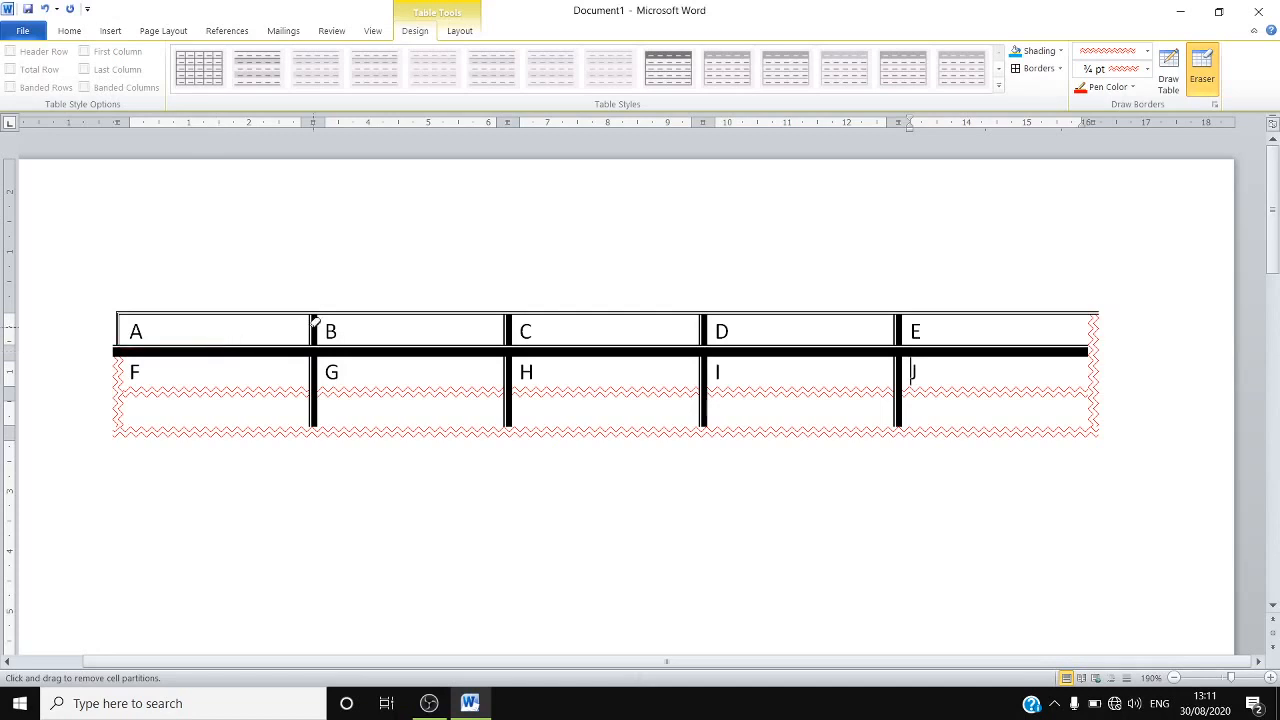
{"action": "left_click", "coordinate": [312, 322]}
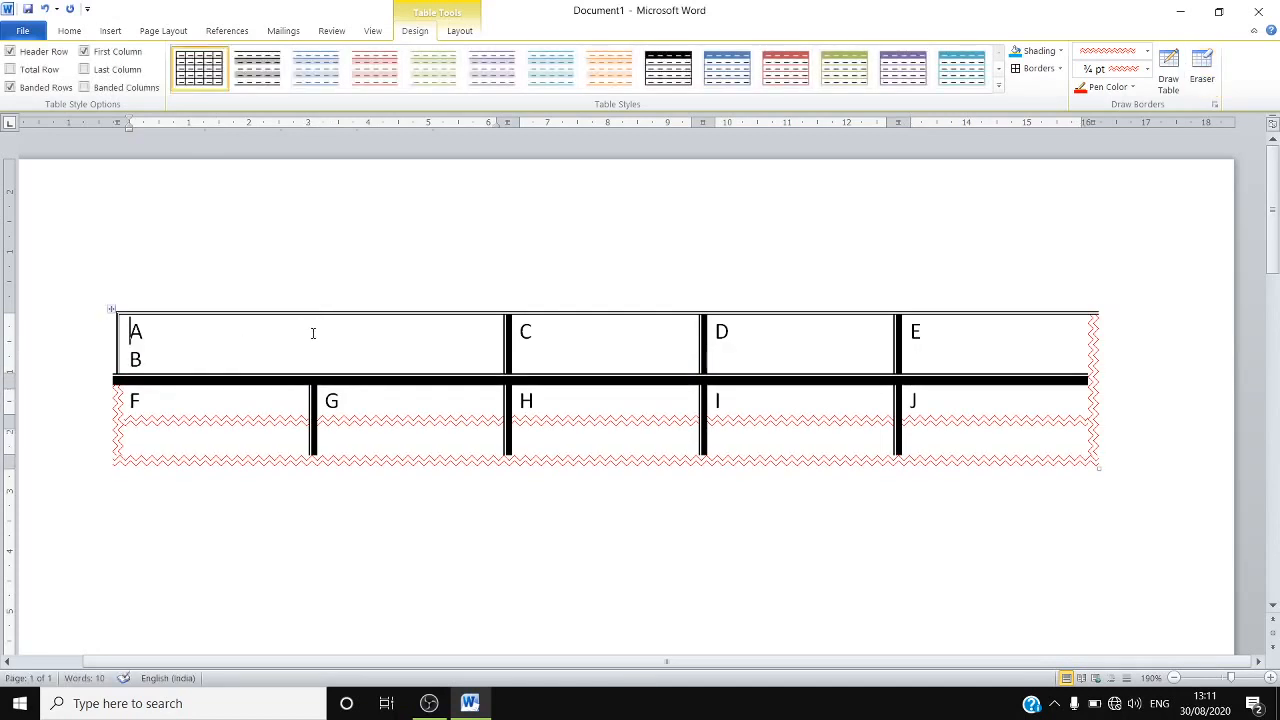
{"action": "key", "text": "ctrl+z"}
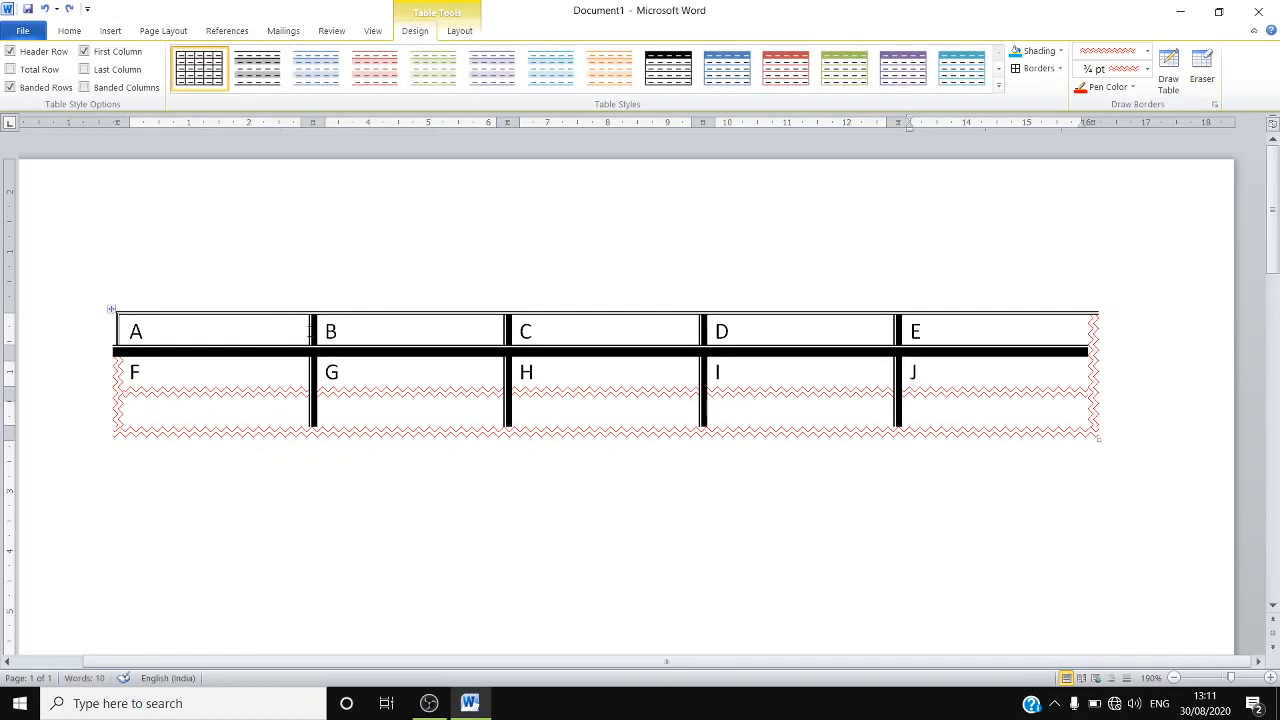
Step: Erase the four vertical borders between cells A to E so the first row becomes one cell
{"action": "left_click", "coordinate": [1202, 72]}
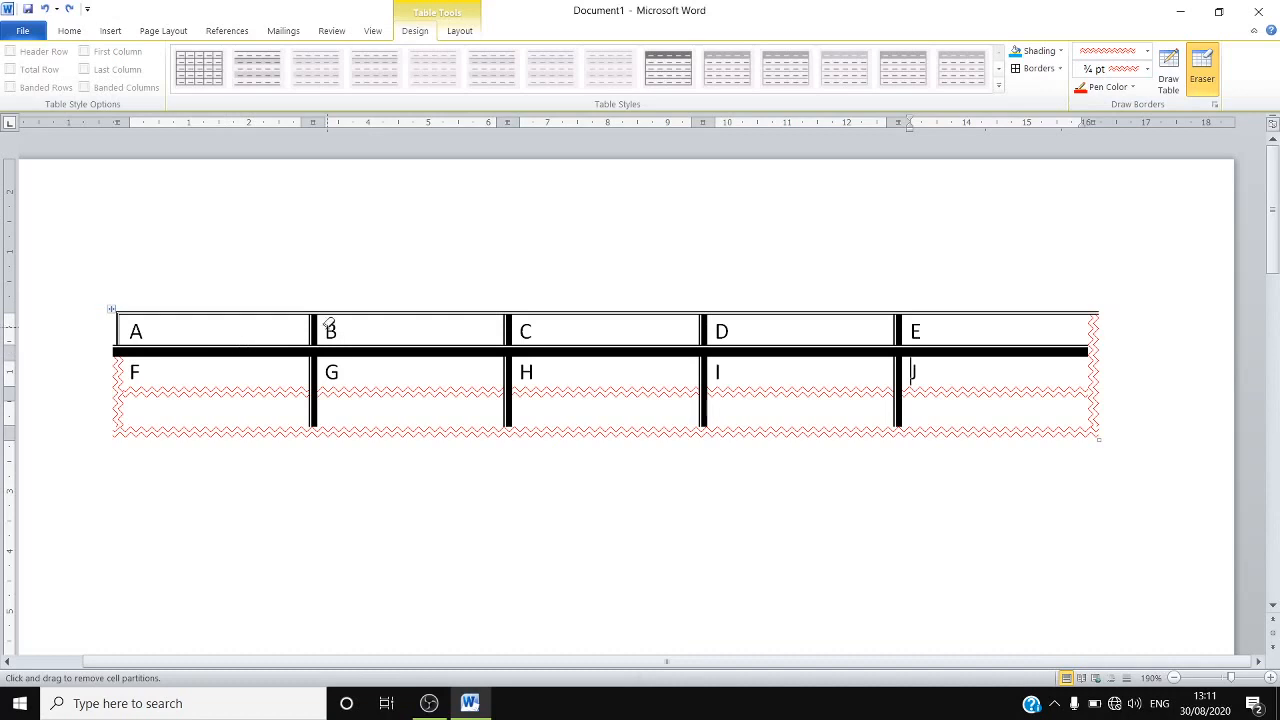
{"action": "left_click", "coordinate": [312, 322]}
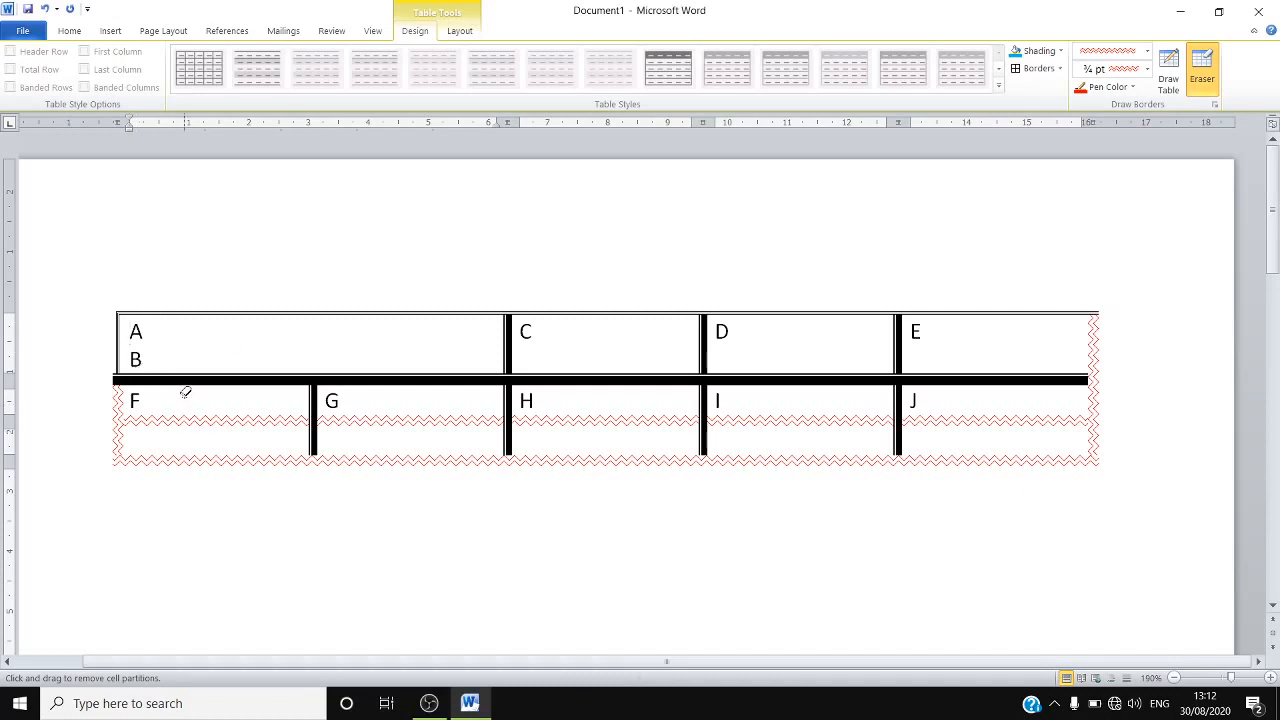
{"action": "left_click", "coordinate": [510, 345]}
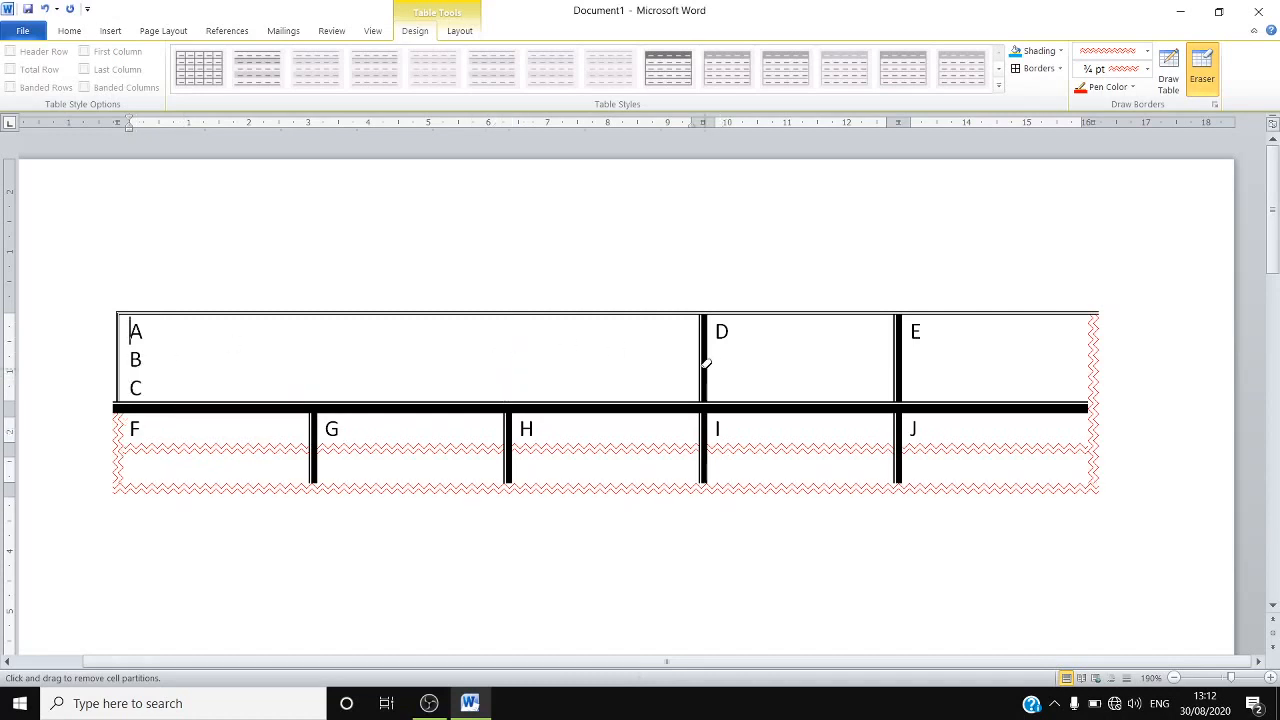
{"action": "left_click", "coordinate": [704, 362]}
{"action": "left_click", "coordinate": [895, 376]}
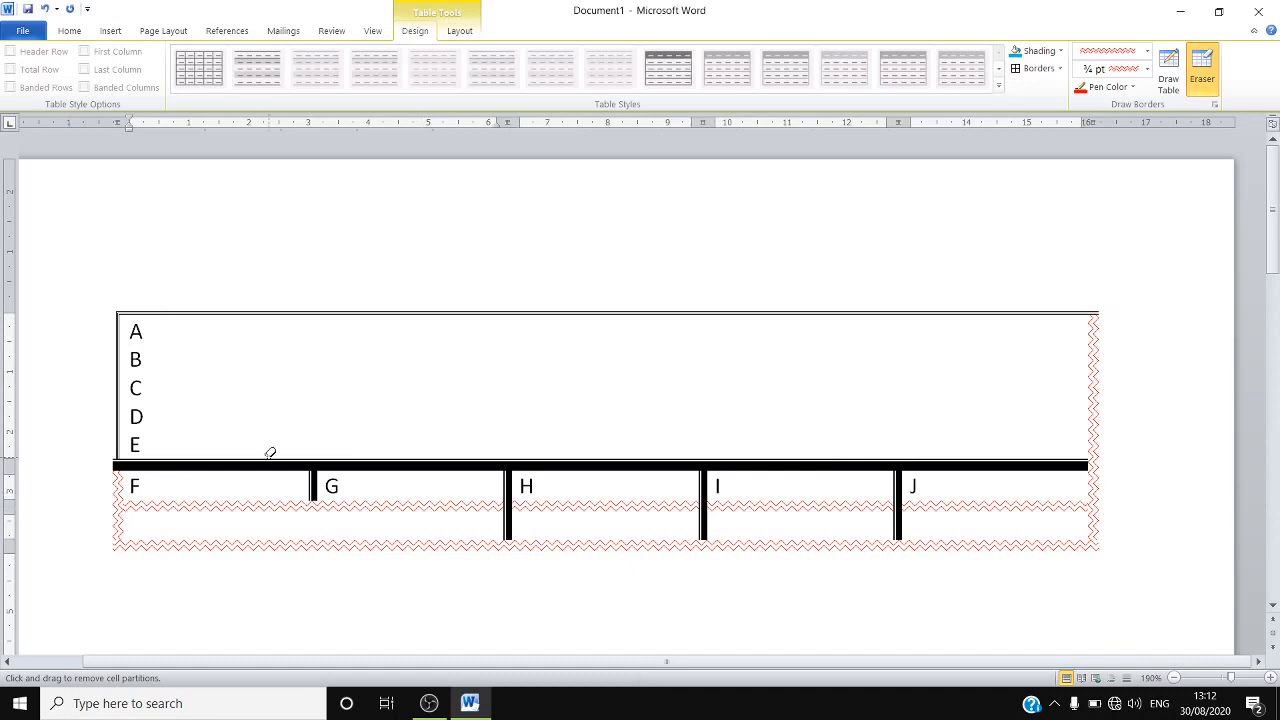
Step: Erase the vertical borders between cells F to J, along with the first three in the empty row below
{"action": "left_click", "coordinate": [314, 487]}
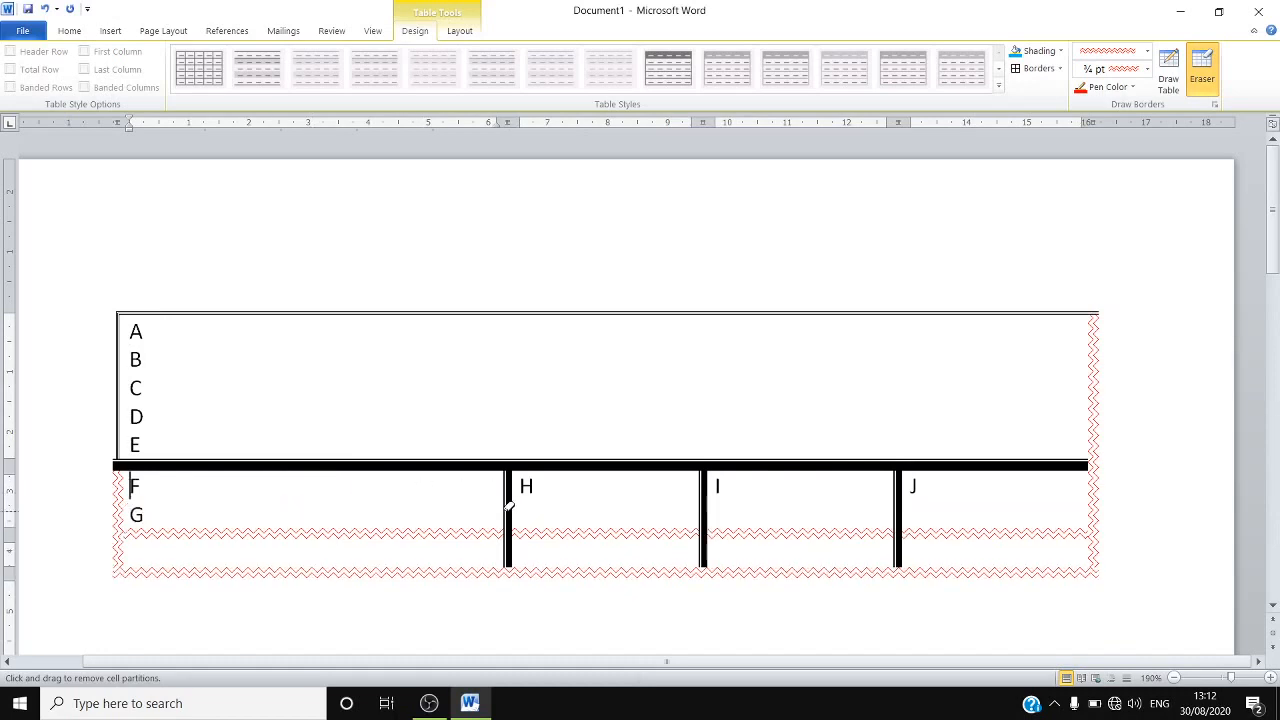
{"action": "left_click", "coordinate": [508, 505]}
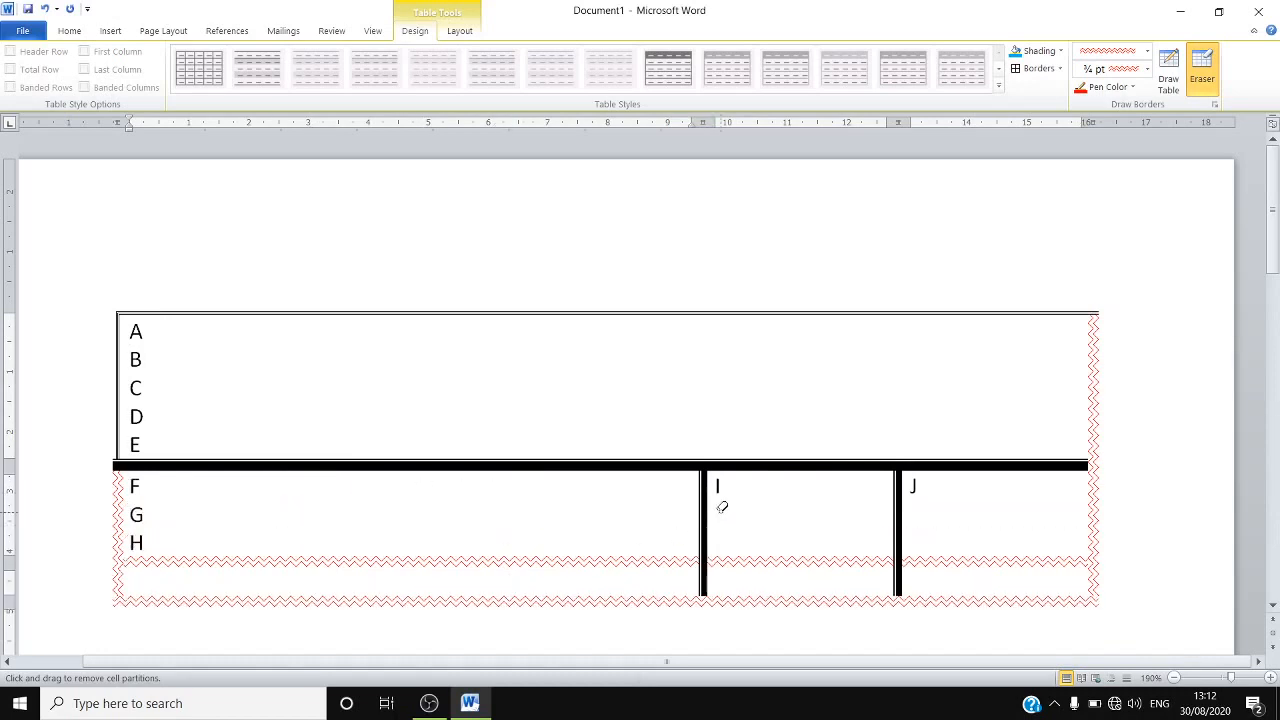
{"action": "left_click", "coordinate": [706, 505]}
{"action": "left_click", "coordinate": [704, 605]}
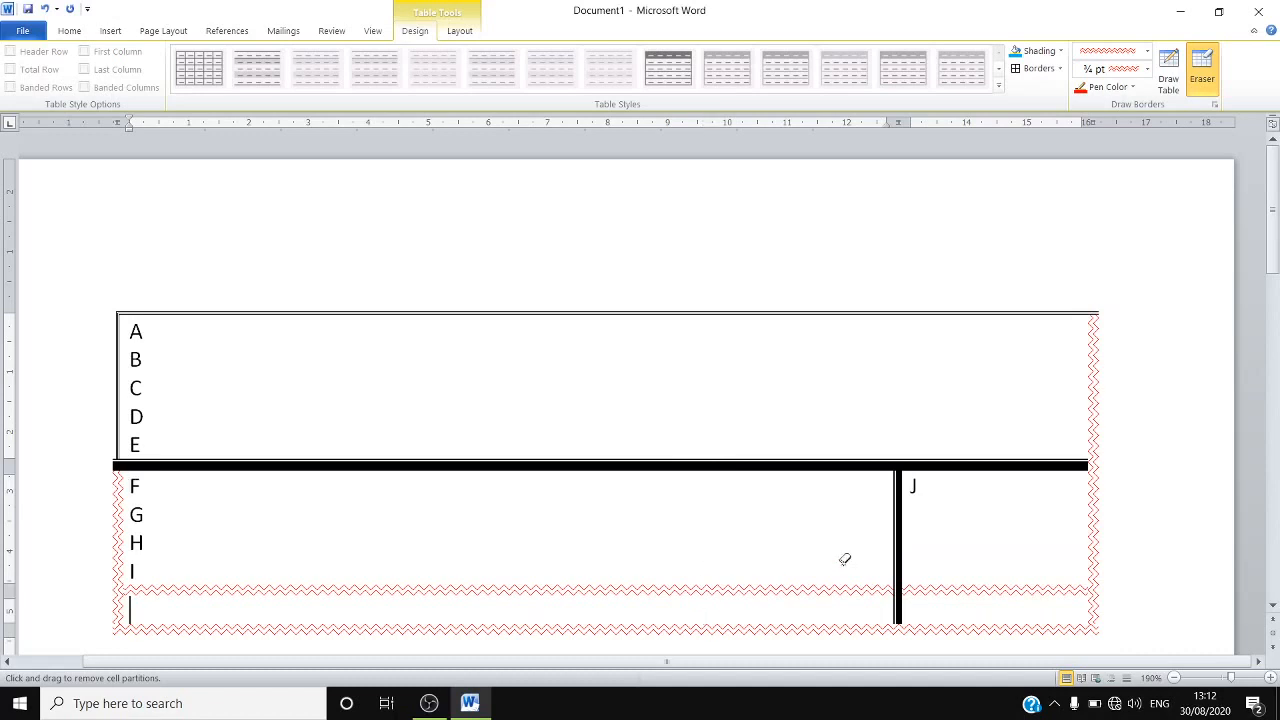
{"action": "left_click", "coordinate": [898, 527]}
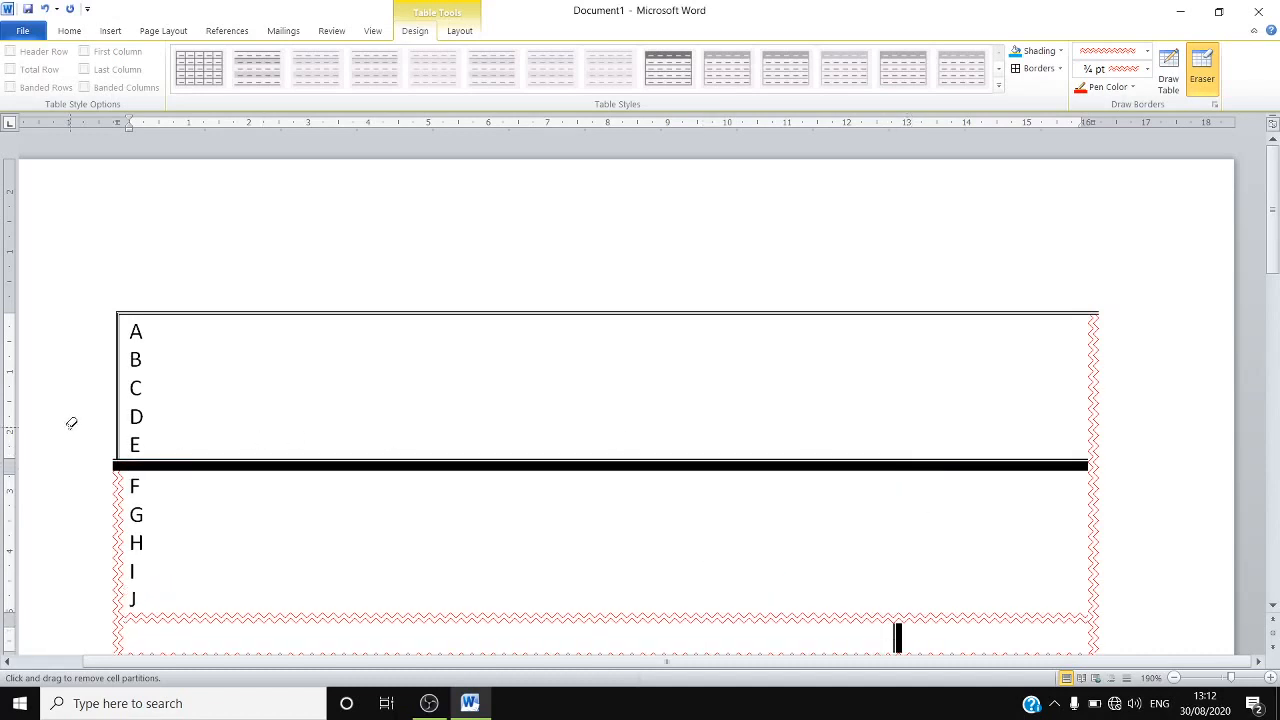
Step: Erase the left and right borders of the first two rows and the table's top border
{"action": "left_click", "coordinate": [121, 491]}
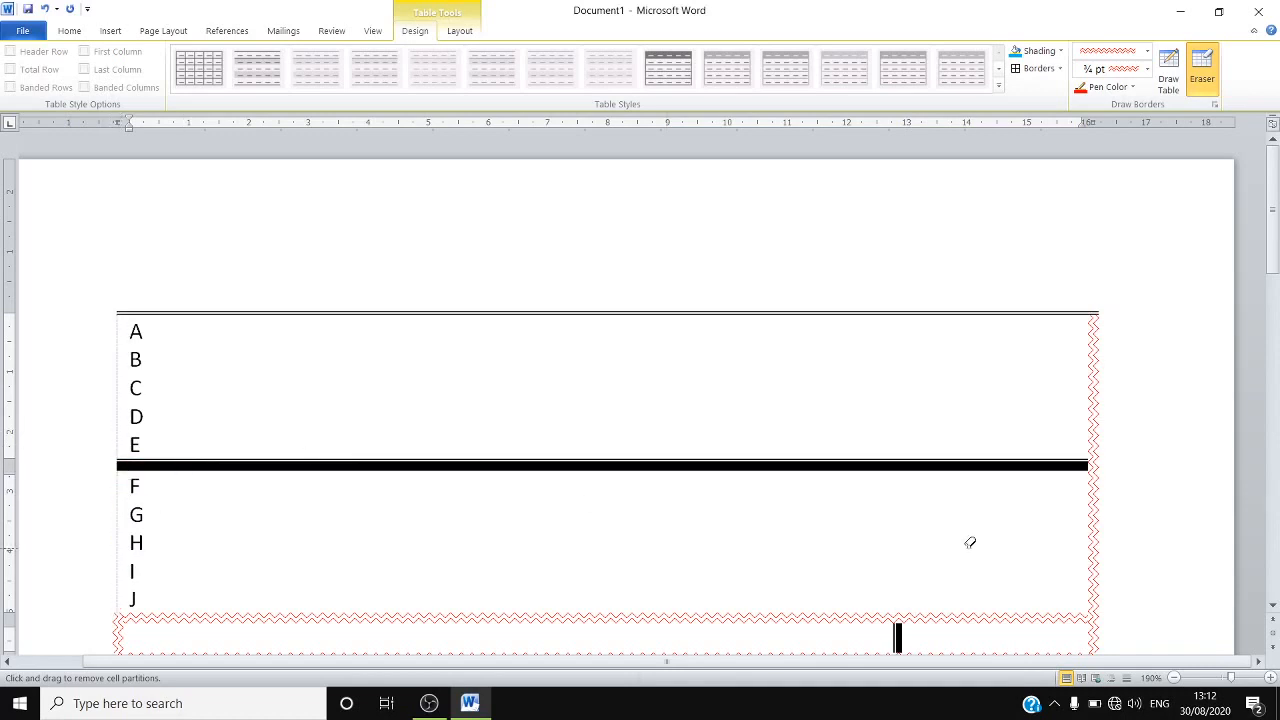
{"action": "left_click", "coordinate": [1090, 510]}
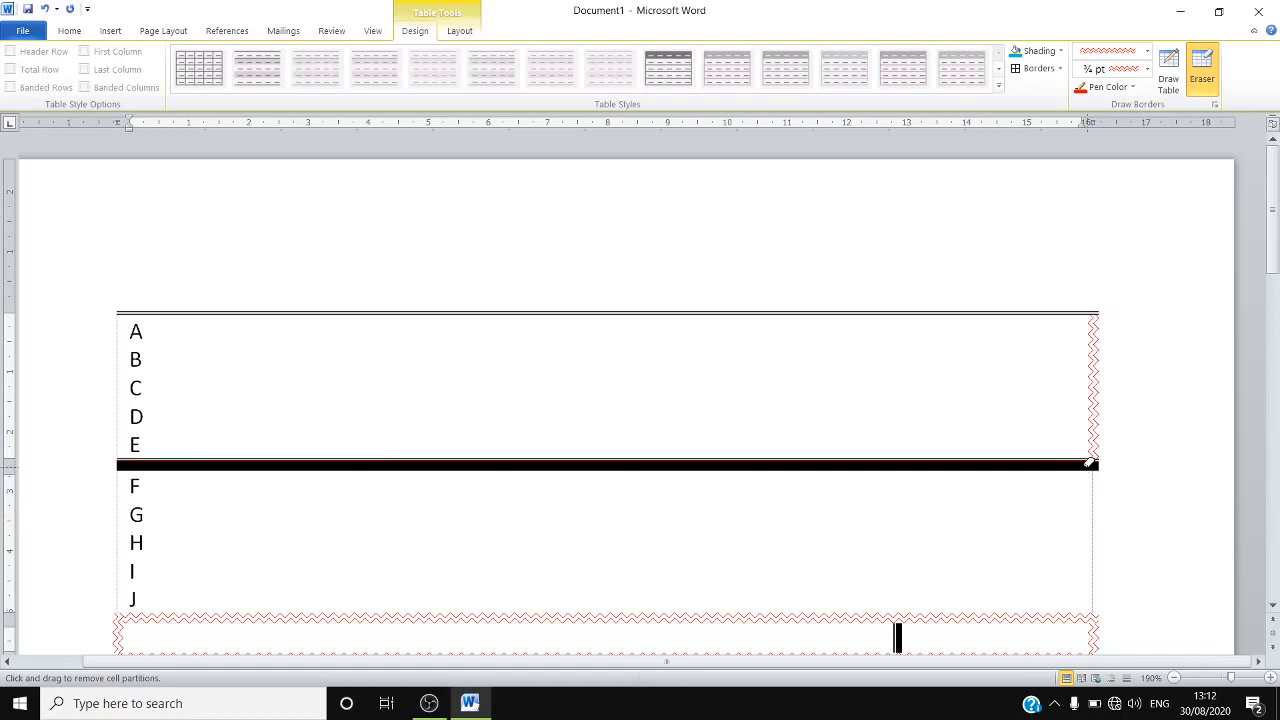
{"action": "left_click", "coordinate": [1095, 421]}
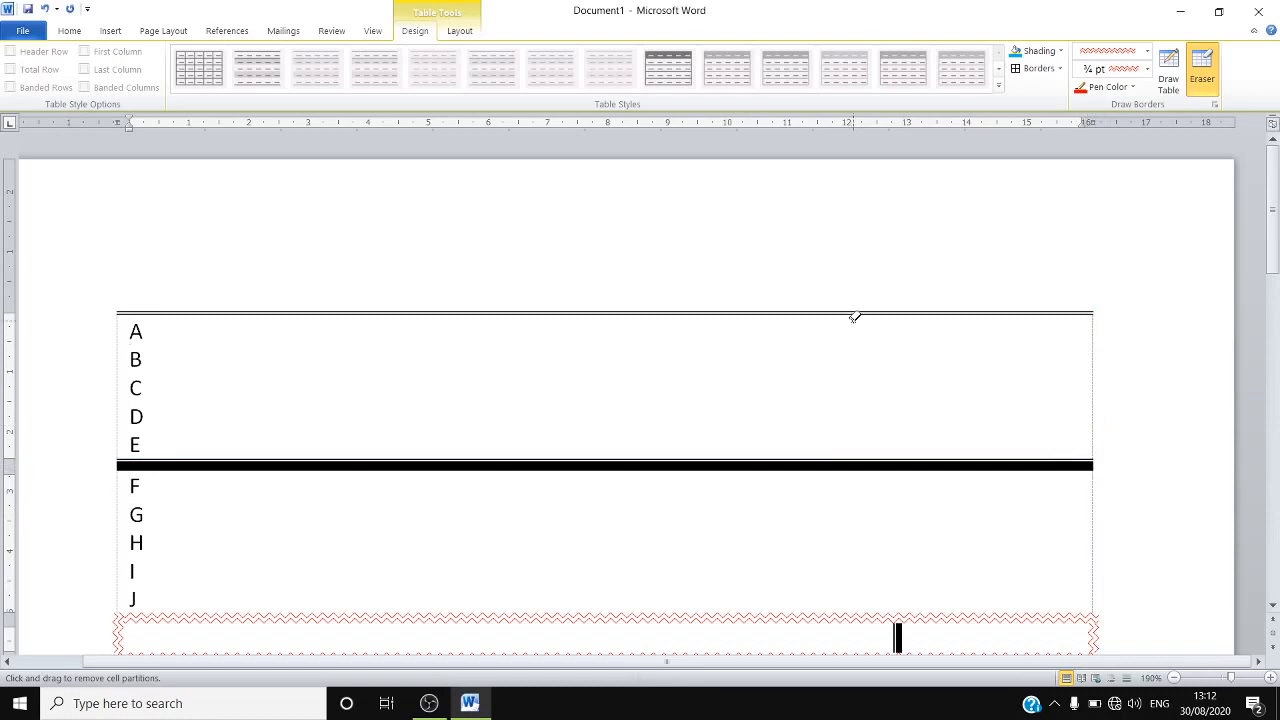
{"action": "left_click", "coordinate": [855, 313]}
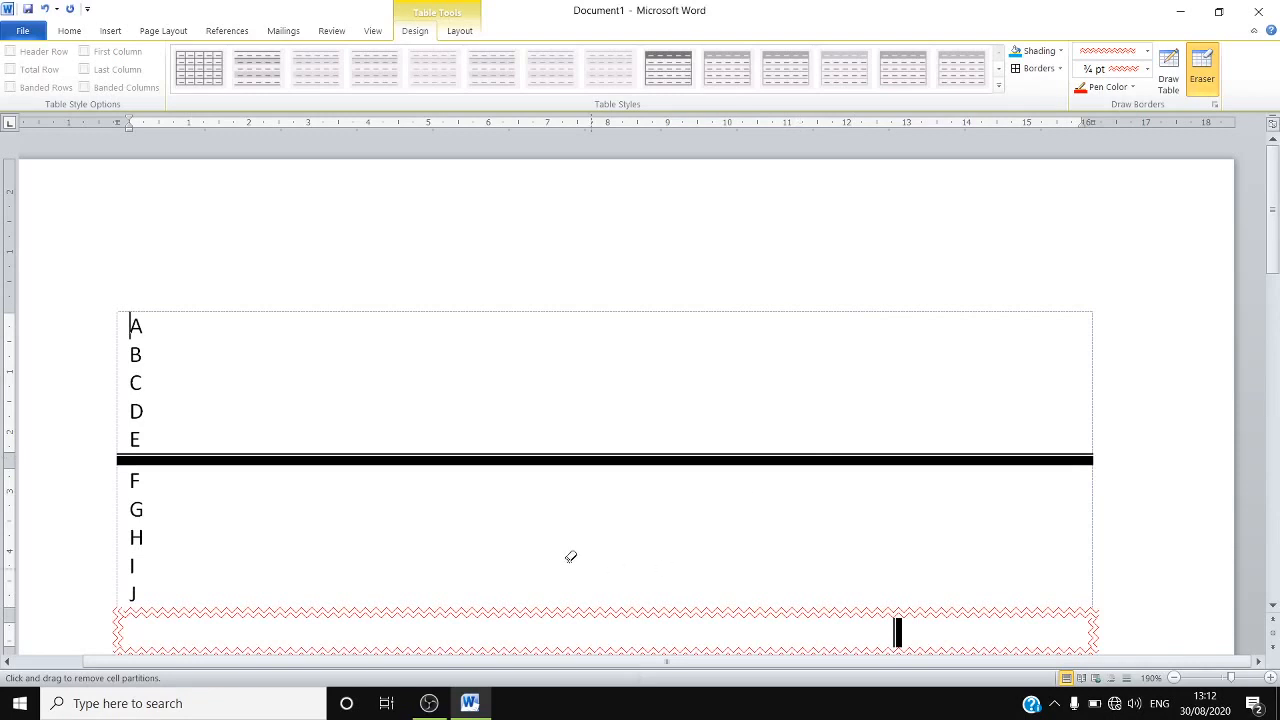
Step: Erase the wavy borders around the bottom row's wide empty cell, plus the right, top and thick left borders of its last cell
{"action": "left_click", "coordinate": [298, 609]}
{"action": "mouse_move", "coordinate": [280, 660]}
{"action": "left_mouse_down"}
{"action": "mouse_move", "coordinate": [280, 643]}
{"action": "mouse_move", "coordinate": [109, 591]}
{"action": "mouse_move", "coordinate": [120, 612]}
{"action": "left_mouse_up"}
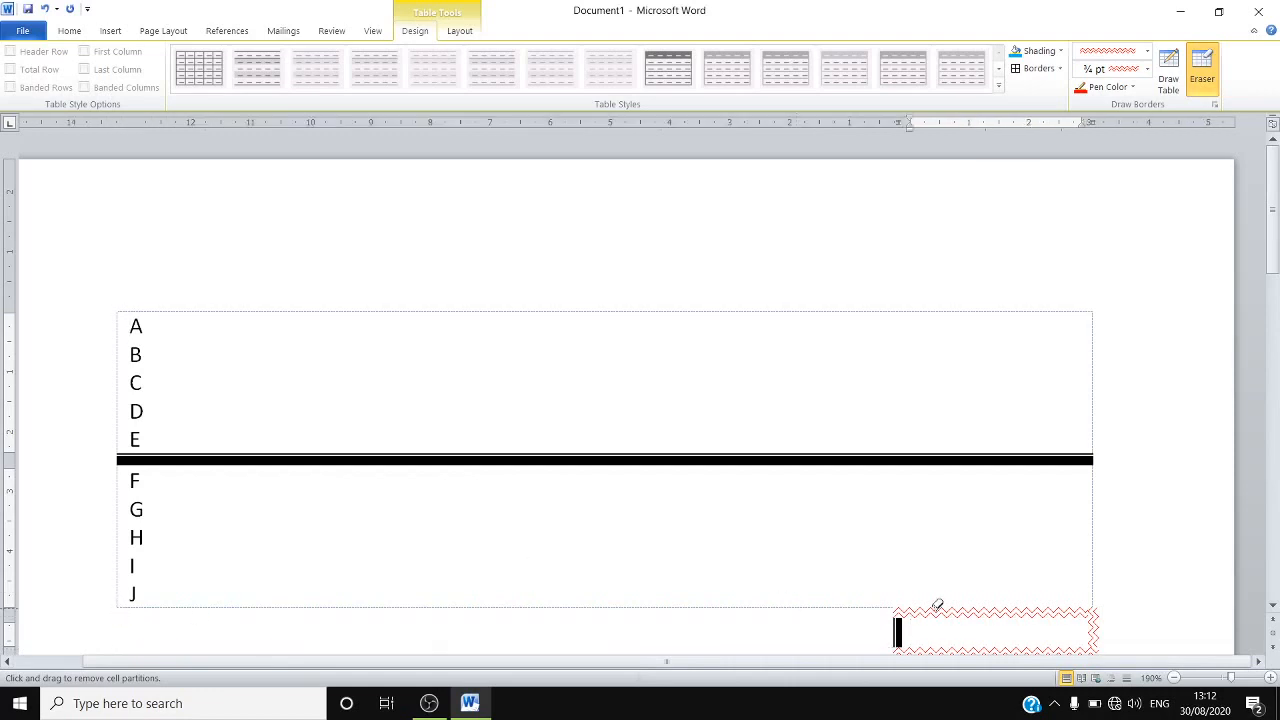
{"action": "left_click", "coordinate": [1091, 623]}
{"action": "left_click", "coordinate": [1039, 608]}
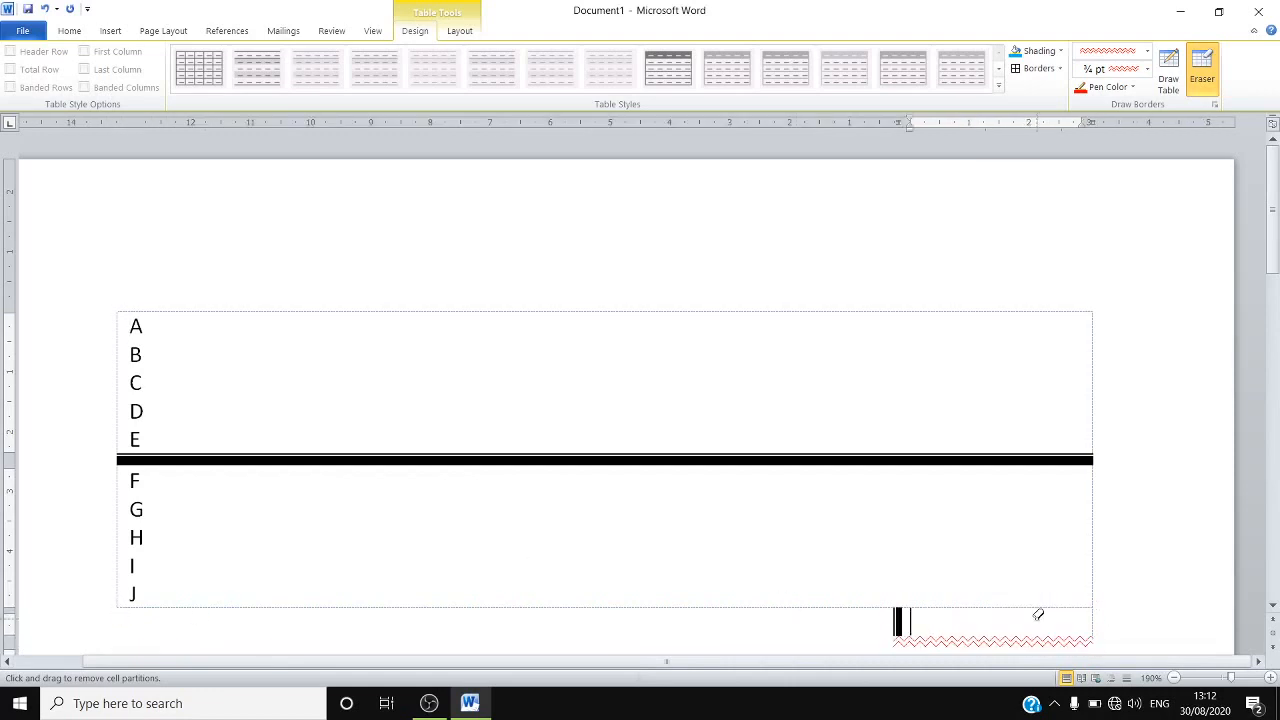
{"action": "left_click", "coordinate": [906, 614]}
{"action": "mouse_move", "coordinate": [1277, 237]}
{"action": "left_mouse_down"}
{"action": "mouse_move", "coordinate": [1277, 331]}
{"action": "mouse_move", "coordinate": [1279, 257]}
{"action": "left_mouse_up"}
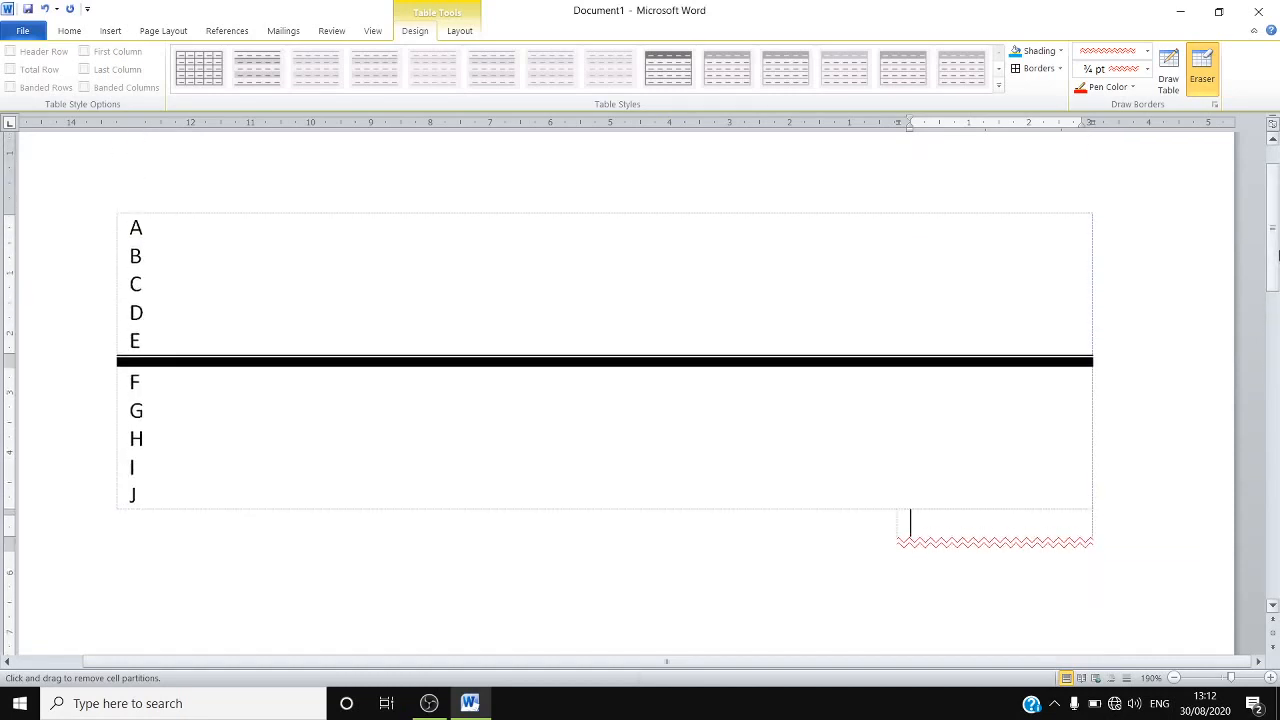
{"action": "key", "text": "Escape"}
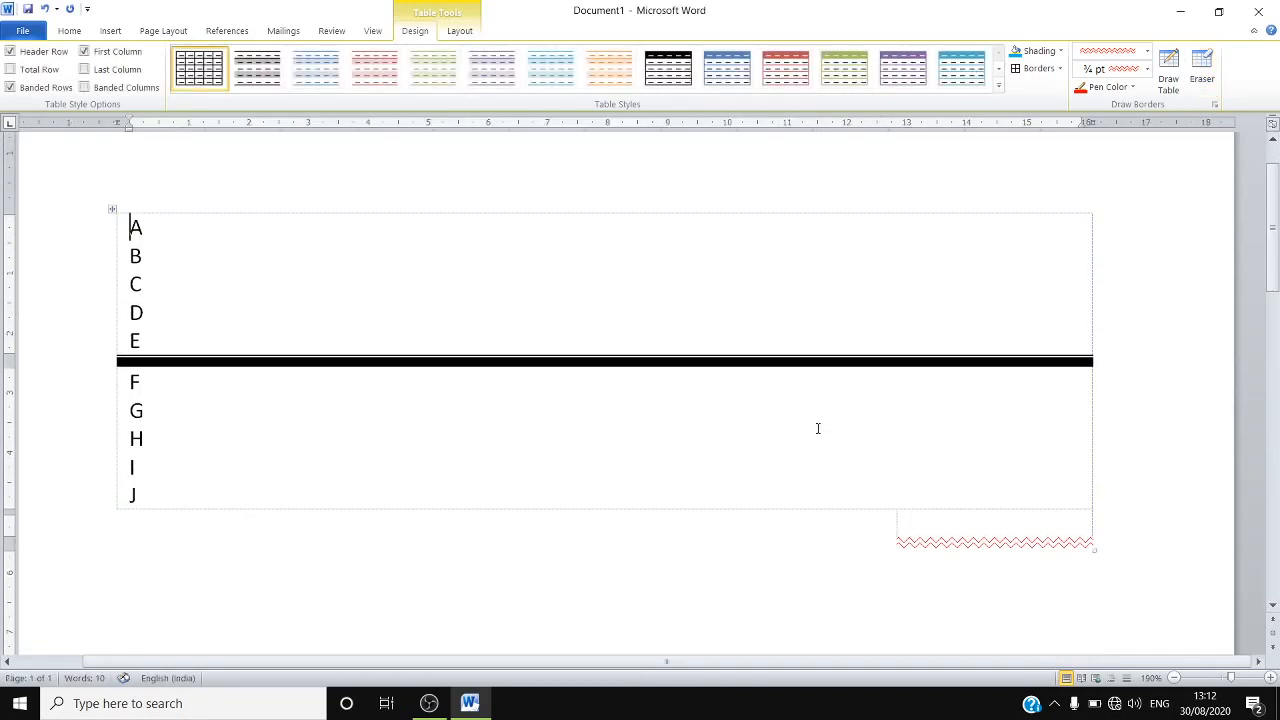
Step: Erase the remaining red double-wavy line beneath the last cell of the bottom row
{"action": "left_click", "coordinate": [740, 300]}
{"action": "left_click", "coordinate": [1200, 72]}
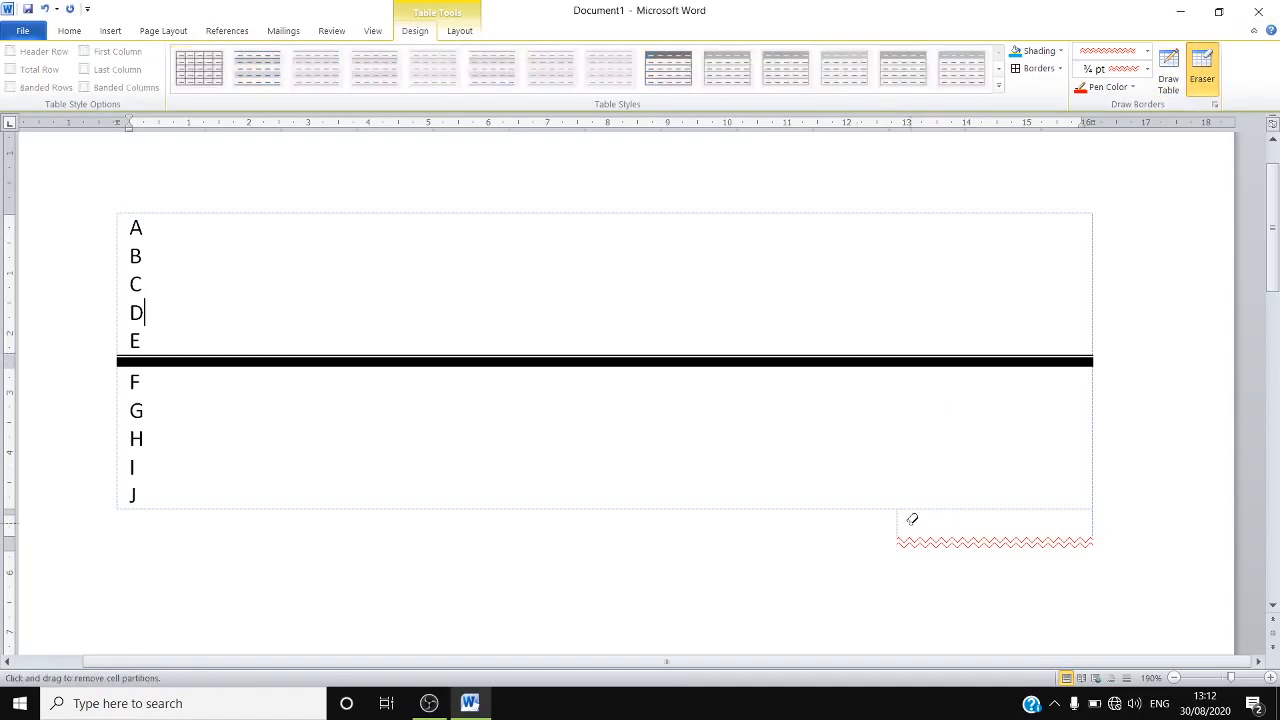
{"action": "left_click", "coordinate": [943, 536]}
{"action": "key", "text": "Escape"}
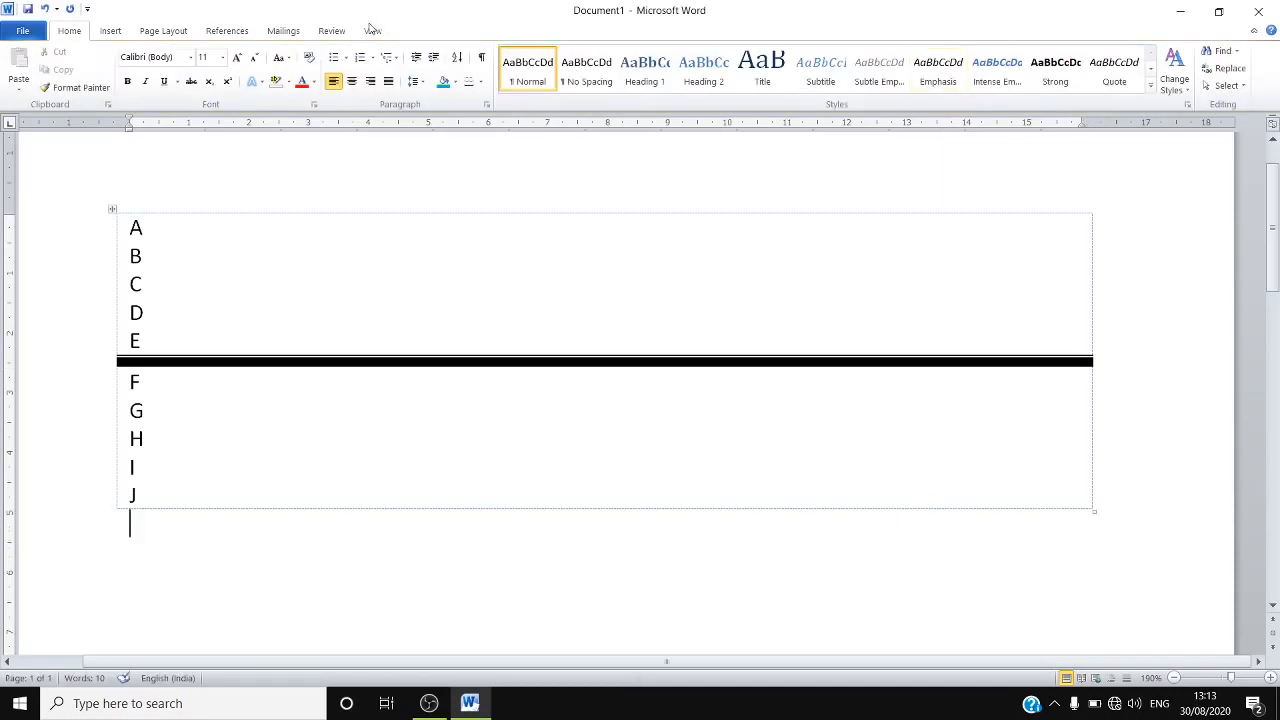
{"action": "left_click", "coordinate": [346, 240]}
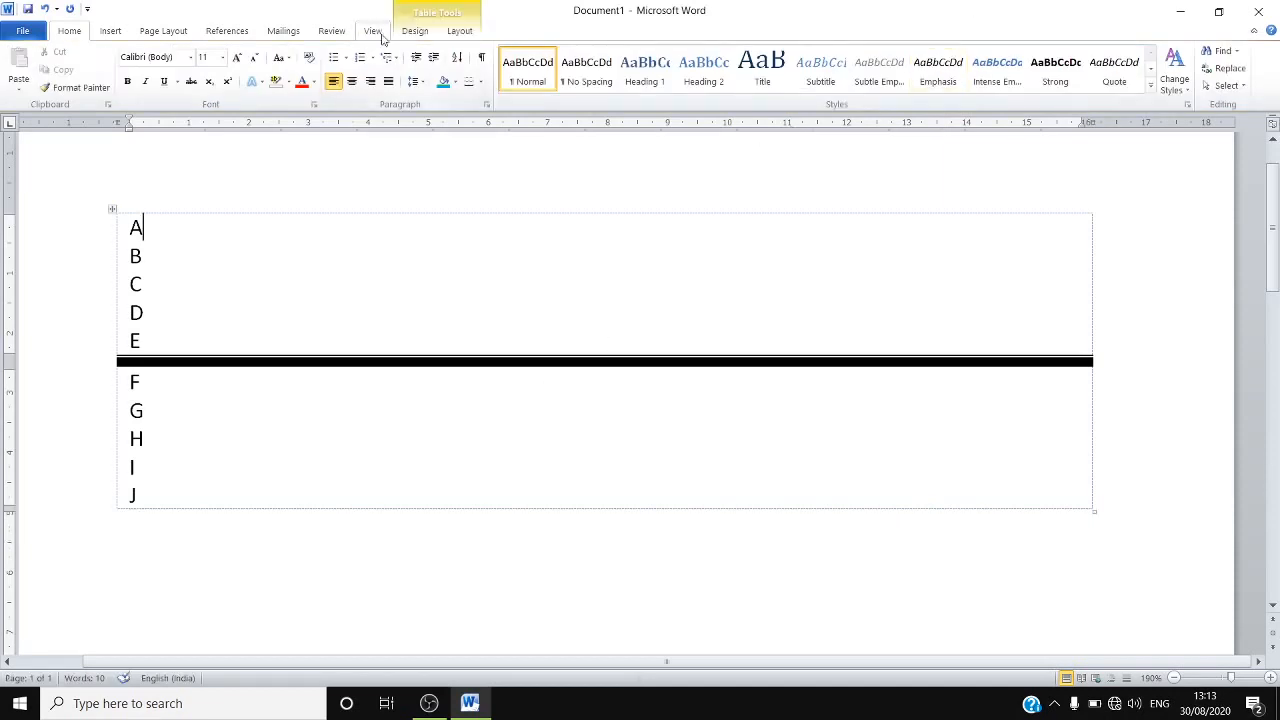
{"action": "left_click", "coordinate": [414, 30]}
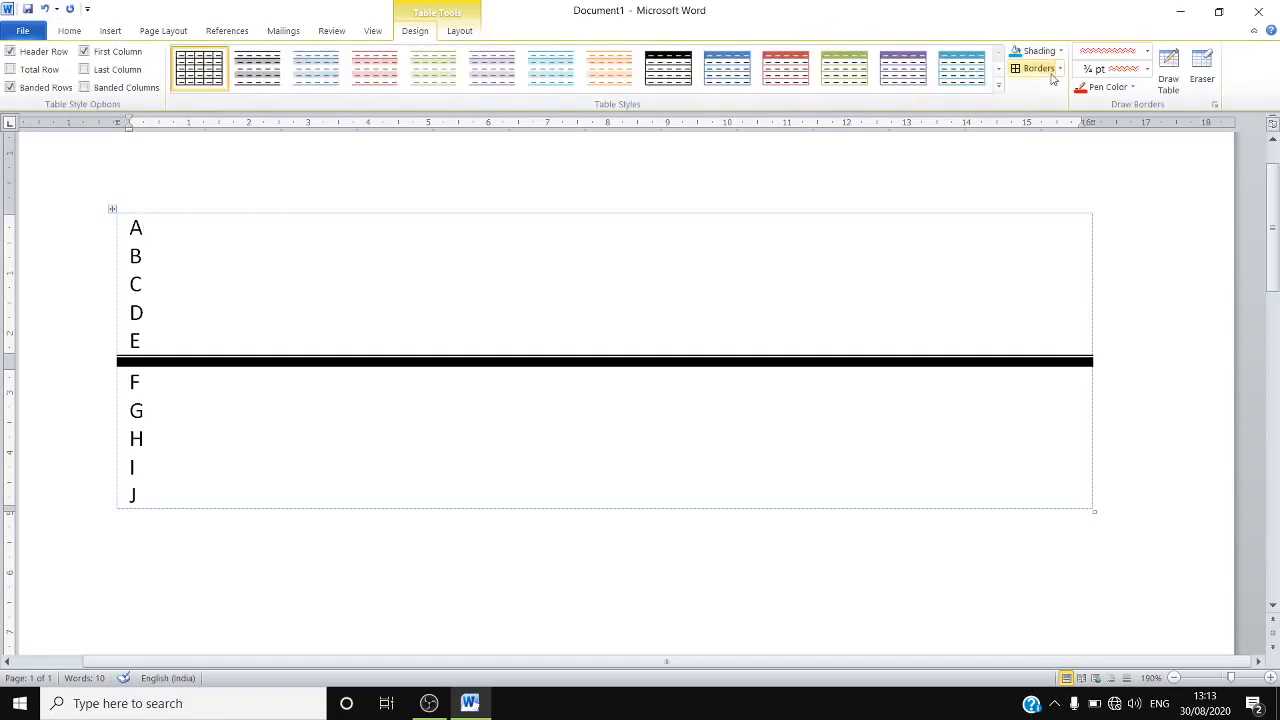
{"action": "left_click", "coordinate": [1203, 69]}
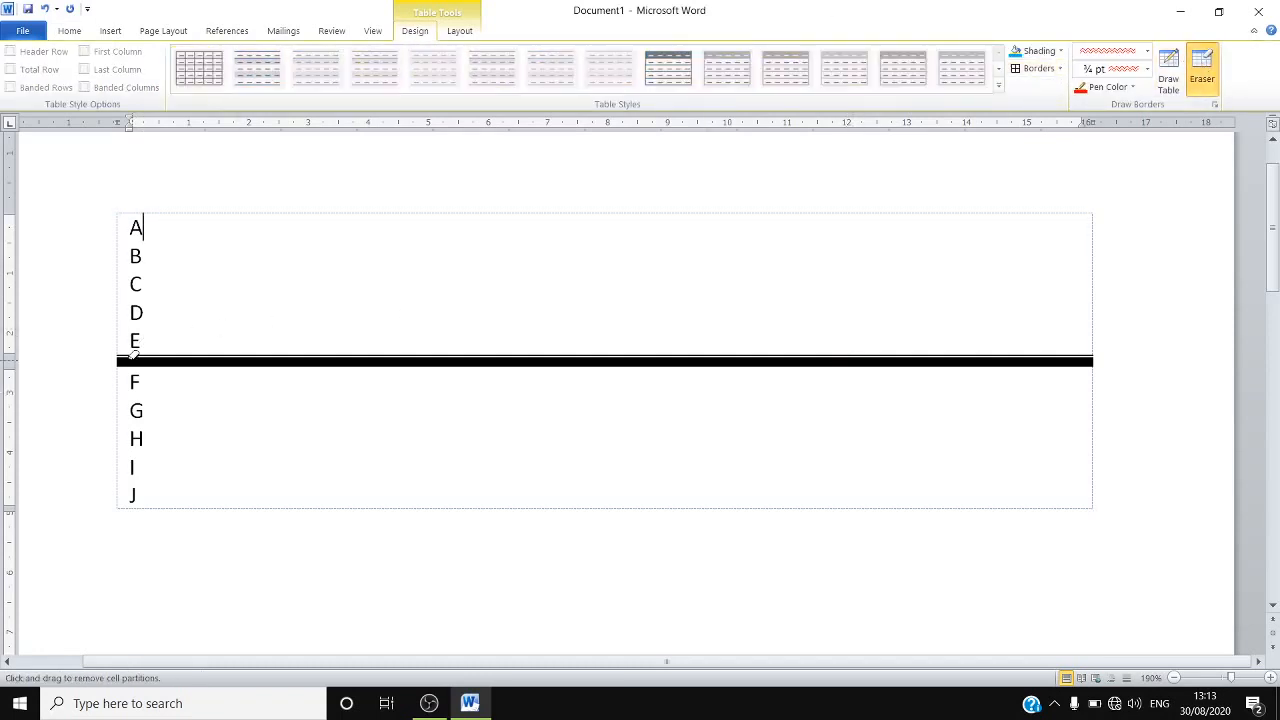
{"action": "key", "text": "Escape"}
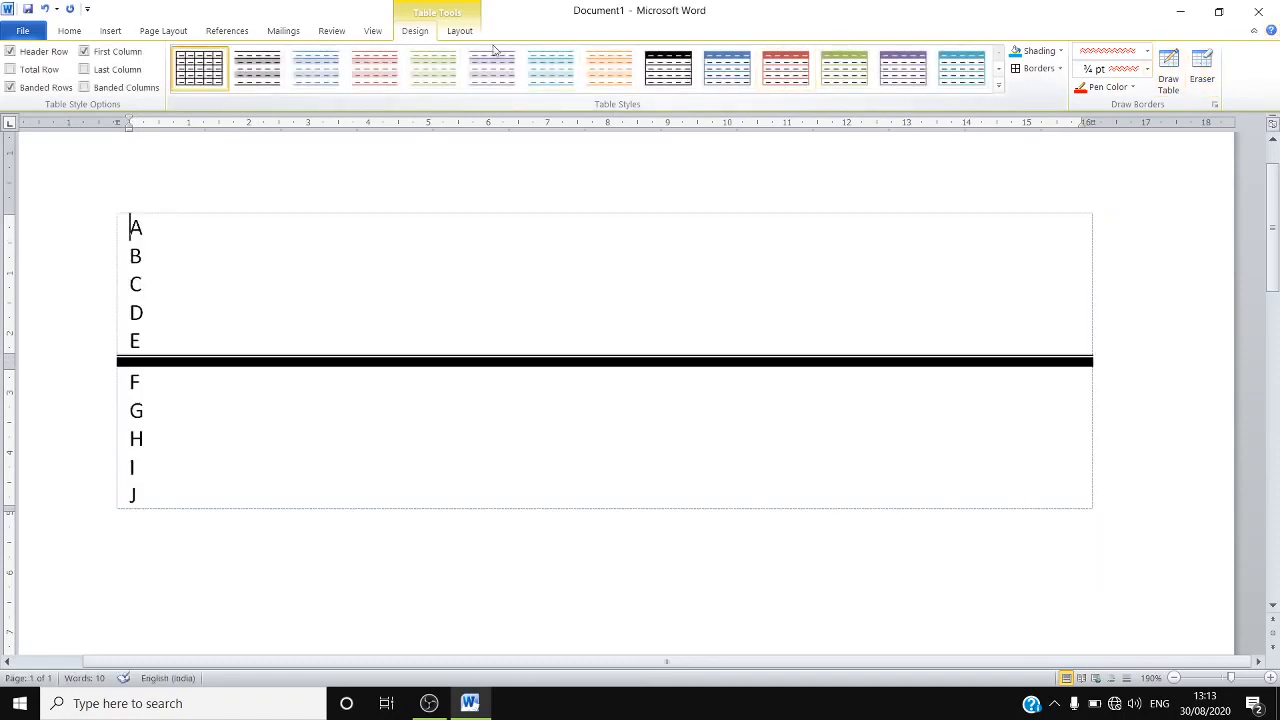
{"action": "left_click", "coordinate": [452, 30]}
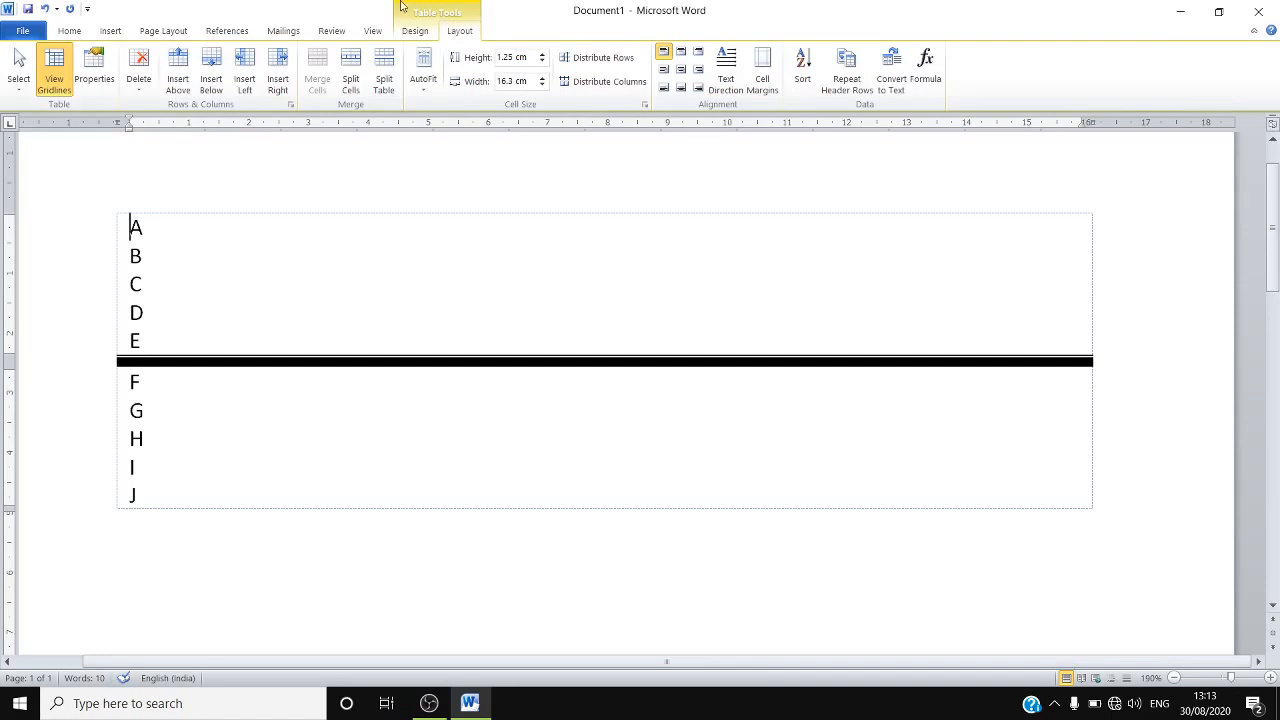
{"action": "left_click", "coordinate": [418, 31]}
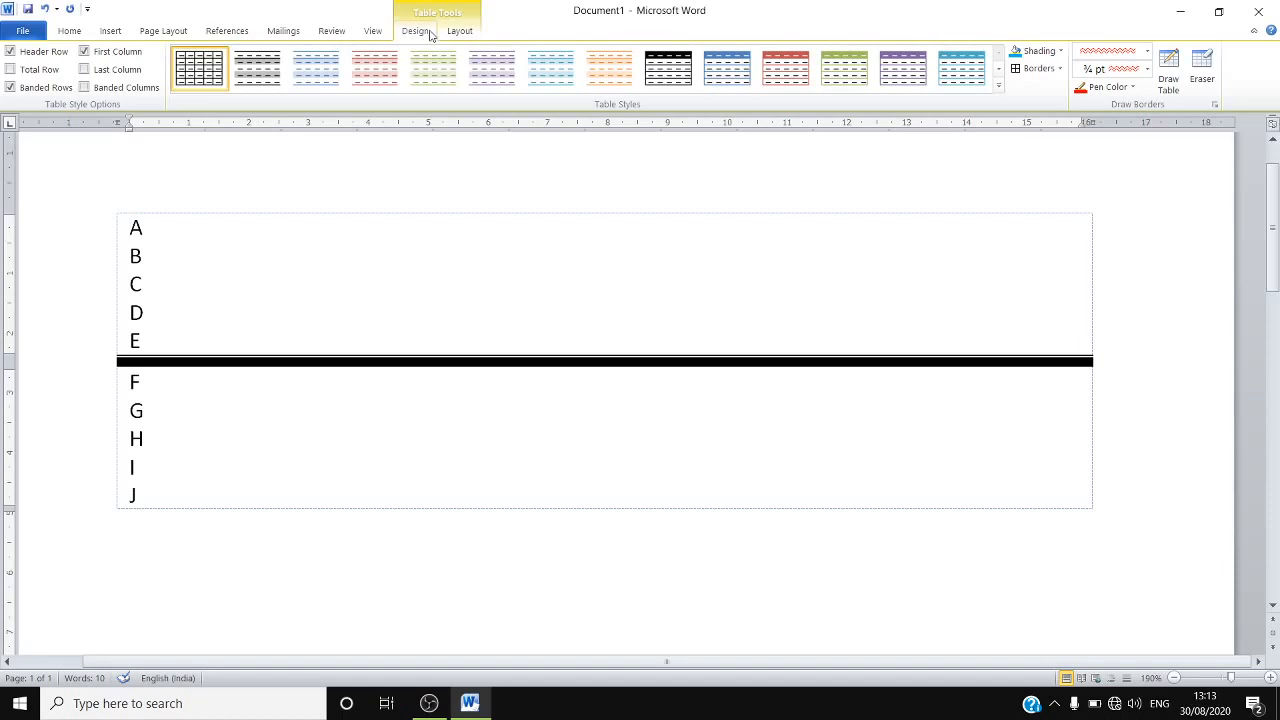
{"action": "left_click", "coordinate": [459, 33]}
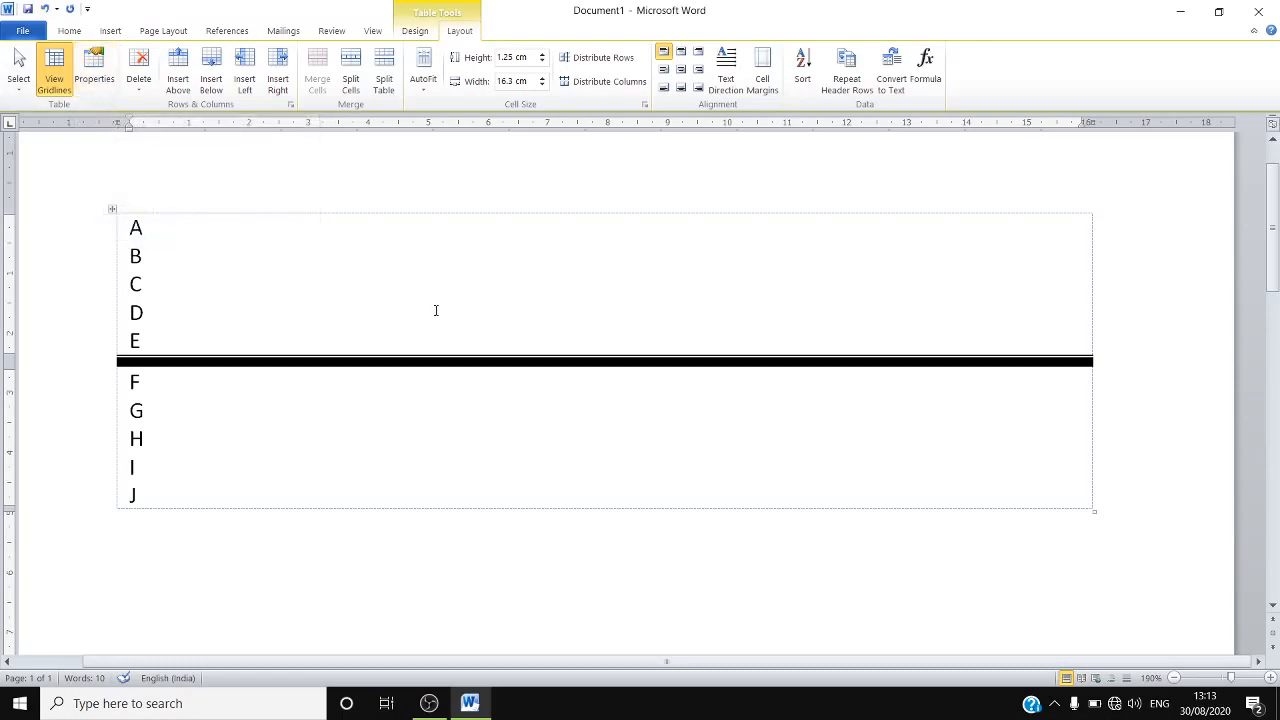
Step: Undo all the border erasures until cells A to J and the empty row below are separate again
{"action": "key", "text": "ctrl+z"}
{"action": "key", "text": "ctrl+z"}
{"action": "key", "text": "ctrl+z"}
{"action": "key", "text": "ctrl+z"}
{"action": "key", "text": "ctrl+z"}
{"action": "key", "text": "ctrl+z"}
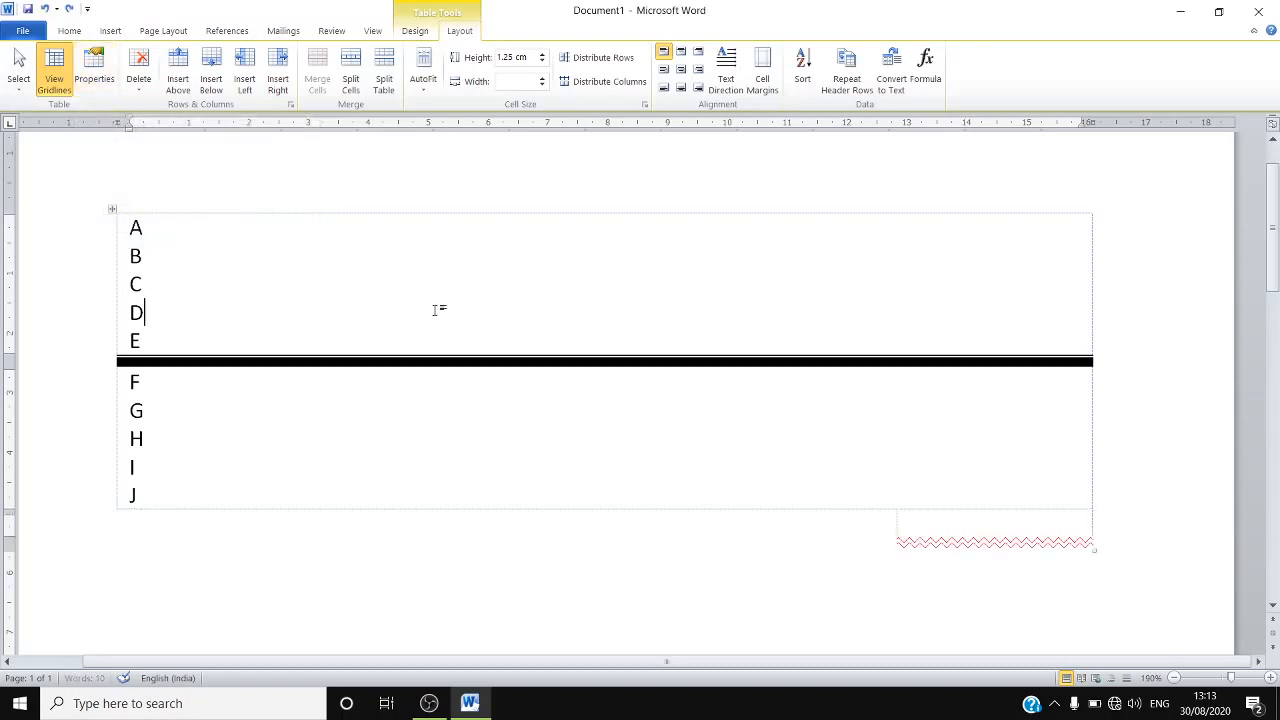
{"action": "key", "text": "ctrl+z"}
{"action": "key", "text": "ctrl+z"}
{"action": "key", "text": "ctrl+z"}
{"action": "key", "text": "ctrl+z"}
{"action": "key", "text": "ctrl+z"}
{"action": "key", "text": "ctrl+z"}
{"action": "key", "text": "ctrl+z"}
{"action": "key", "text": "ctrl+z"}
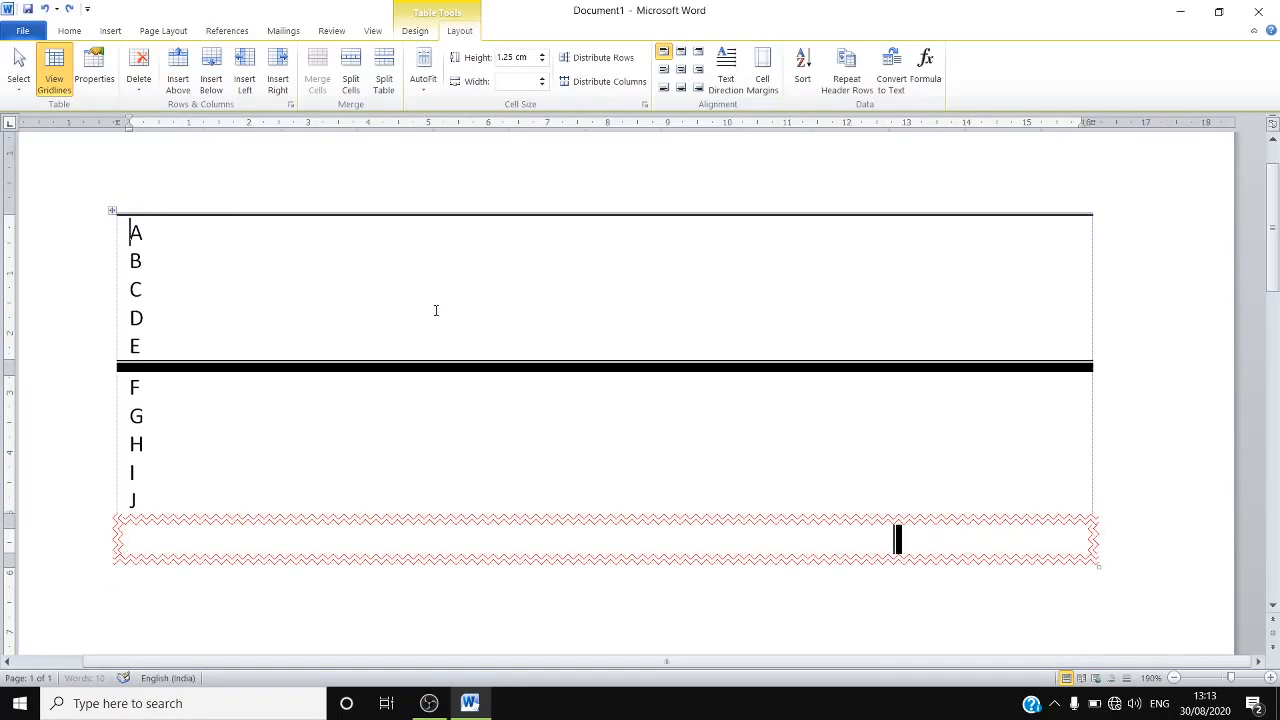
{"action": "key", "text": "ctrl+z"}
{"action": "key", "text": "ctrl+z"}
{"action": "key", "text": "ctrl+z"}
{"action": "key", "text": "ctrl+z"}
{"action": "key", "text": "ctrl+z"}
{"action": "key", "text": "ctrl+z"}
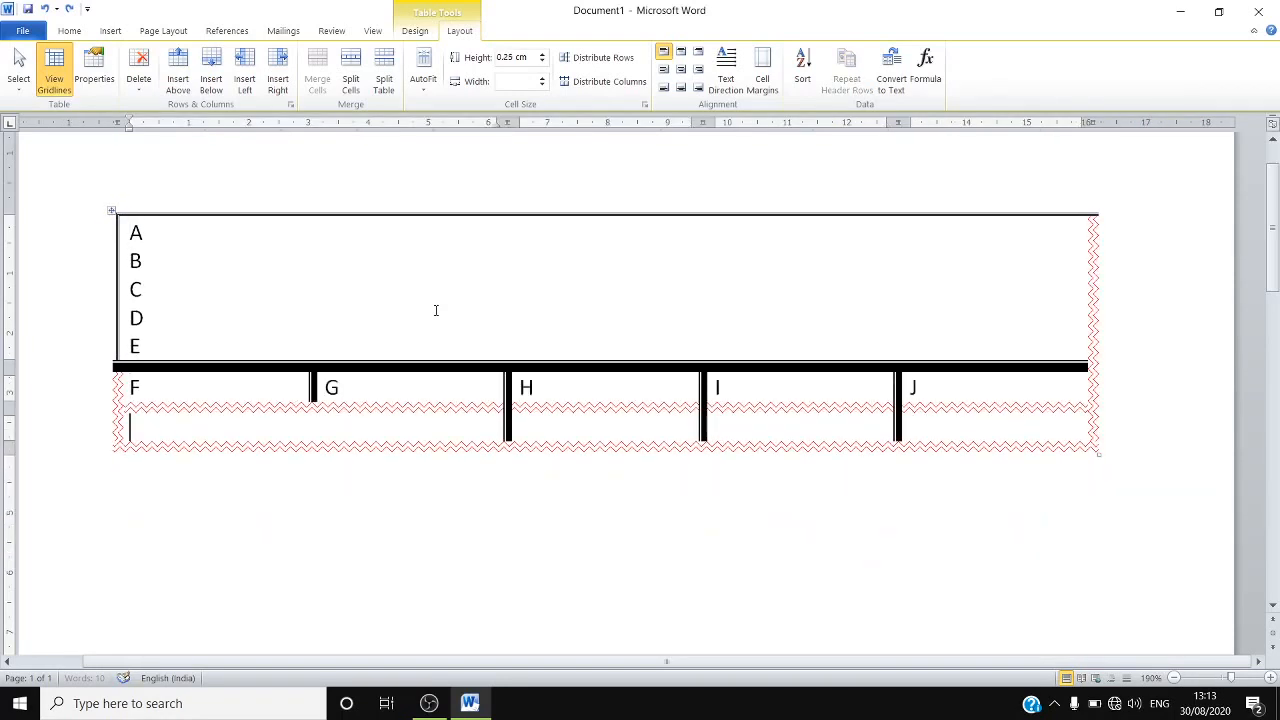
{"action": "key", "text": "ctrl+z"}
{"action": "key", "text": "ctrl+z"}
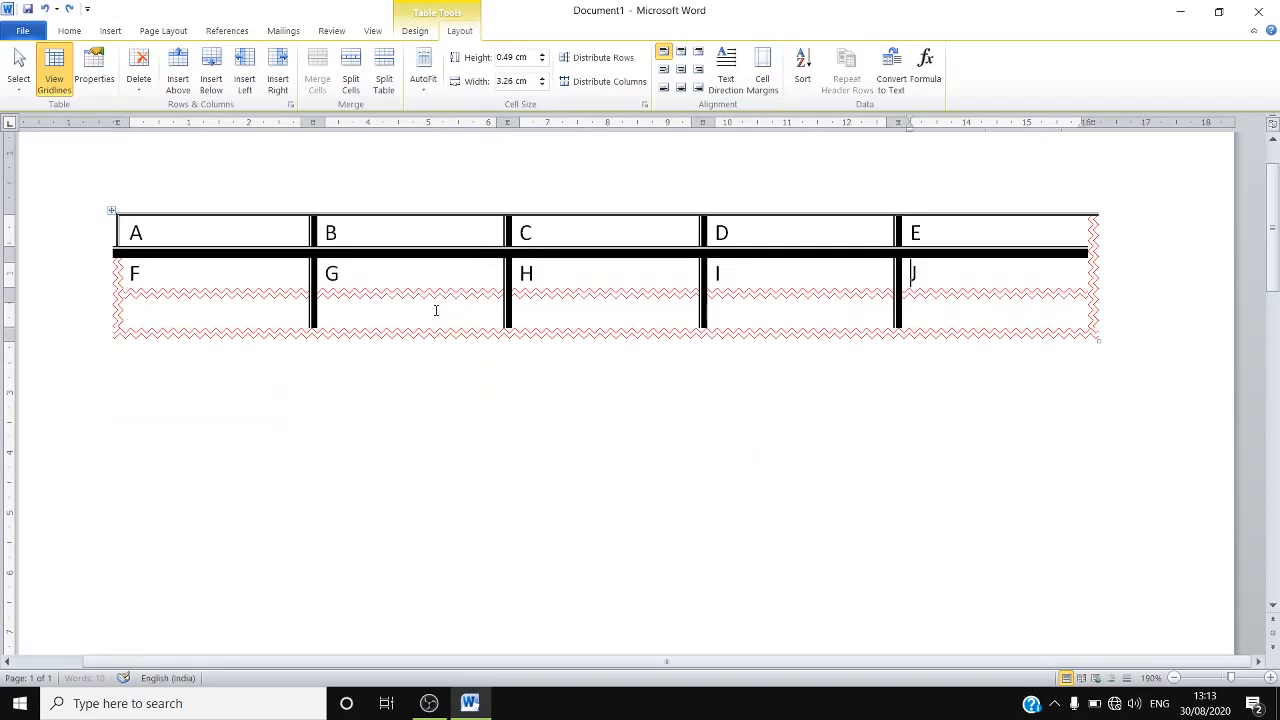
Step: Undo the drawn red wavy and thick black lines until the two-row table has thin inner borders and a double outline
{"action": "key", "text": "ctrl+z"}
{"action": "key", "text": "ctrl+z"}
{"action": "key", "text": "ctrl+z"}
{"action": "key", "text": "ctrl+z"}
{"action": "key", "text": "ctrl+z"}
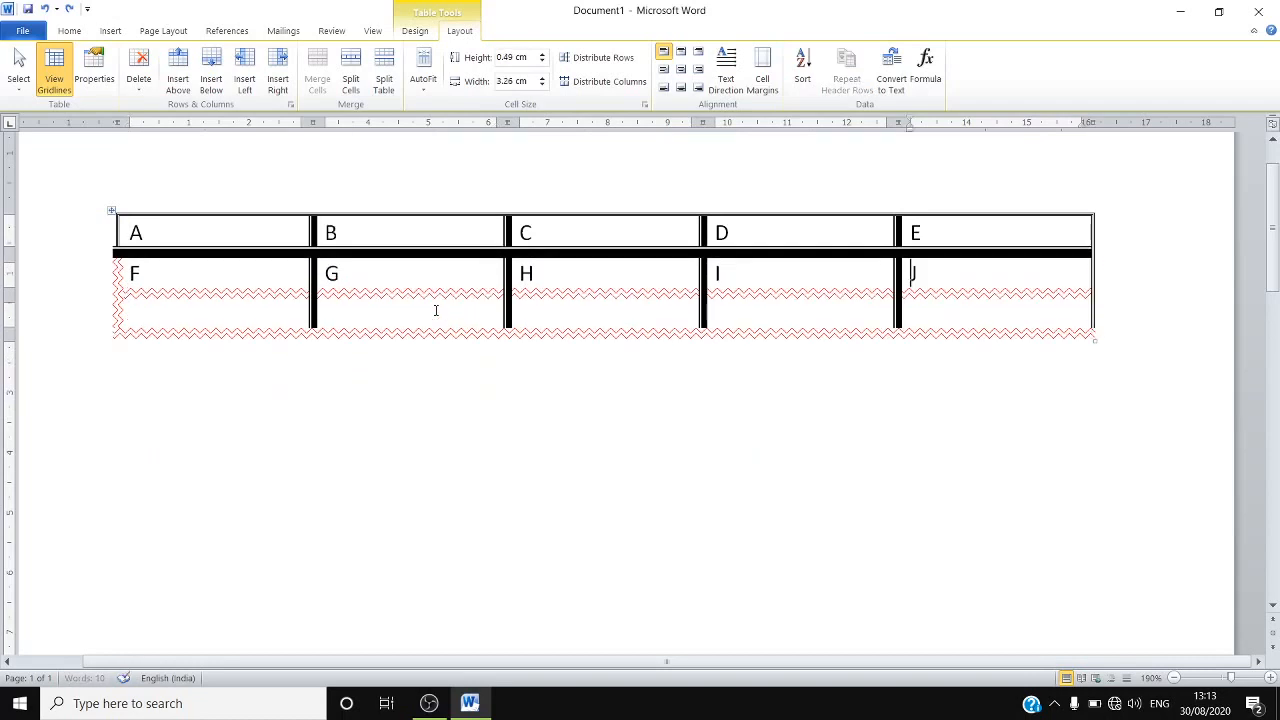
{"action": "key", "text": "ctrl+z"}
{"action": "key", "text": "ctrl+z"}
{"action": "key", "text": "ctrl+z"}
{"action": "key", "text": "ctrl+z"}
{"action": "key", "text": "ctrl+z"}
{"action": "key", "text": "ctrl+z"}
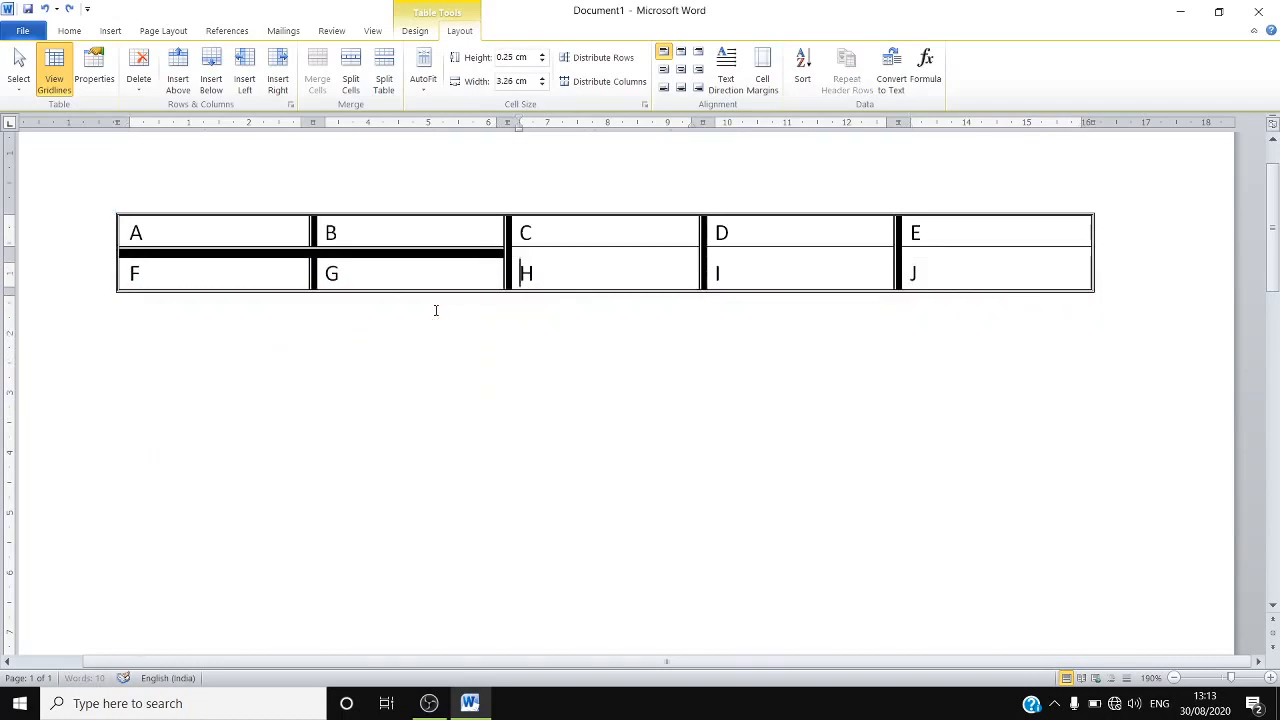
{"action": "key", "text": "ctrl+z"}
{"action": "key", "text": "ctrl+z"}
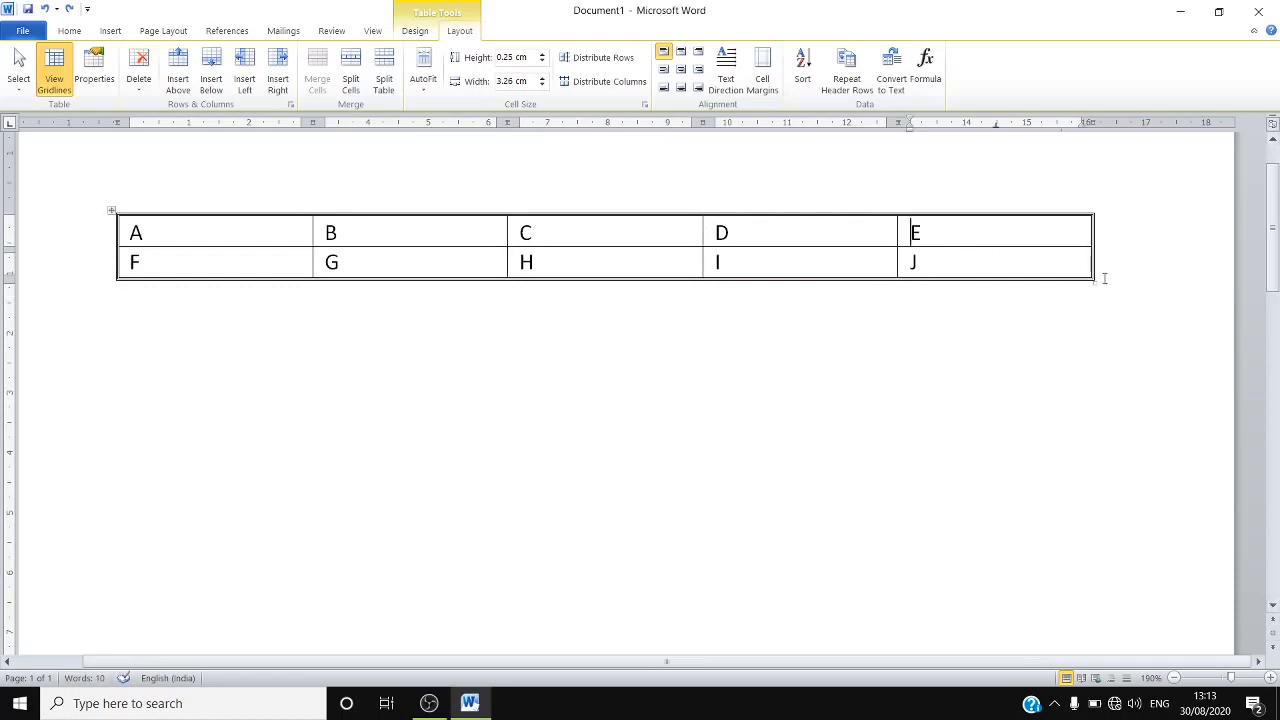
Step: Zoom the page to 200% and select the whole table row containing cells A to E
{"action": "left_click", "coordinate": [1270, 678]}
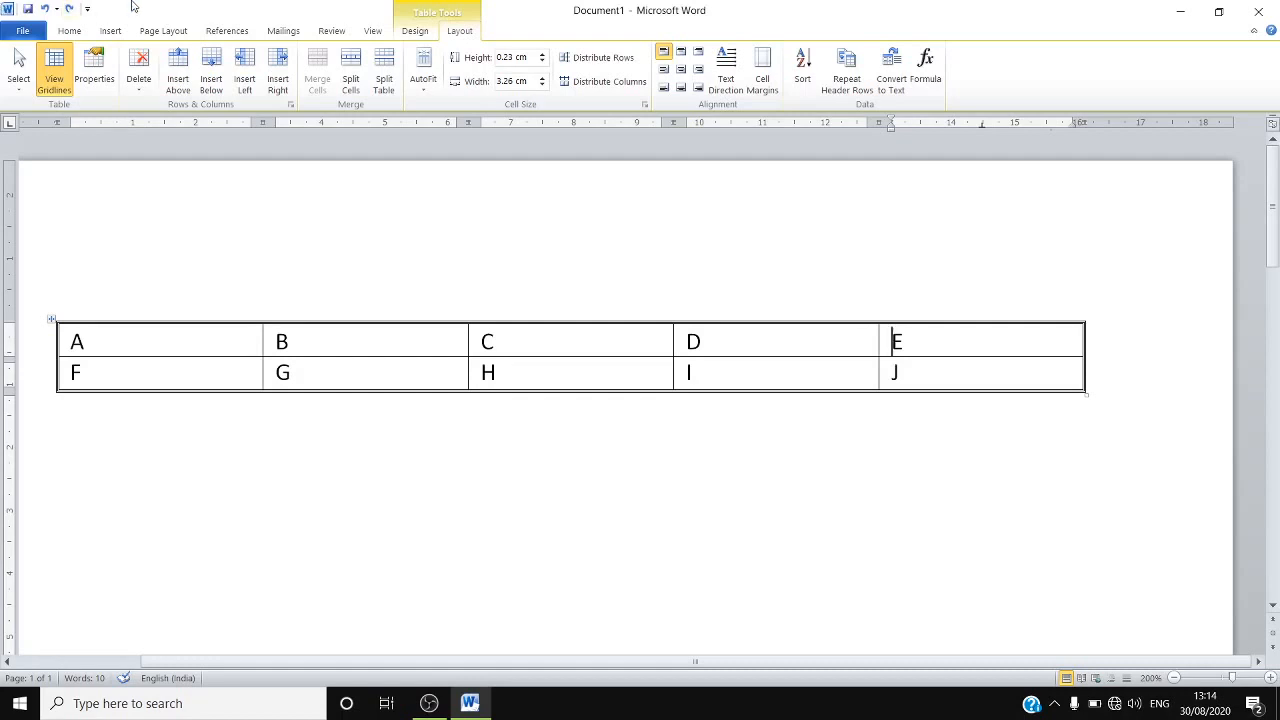
{"action": "left_click_drag", "start_coordinate": [129, 348], "coordinate": [191, 374]}
{"action": "left_click", "coordinate": [141, 341]}
{"action": "left_click", "coordinate": [18, 85]}
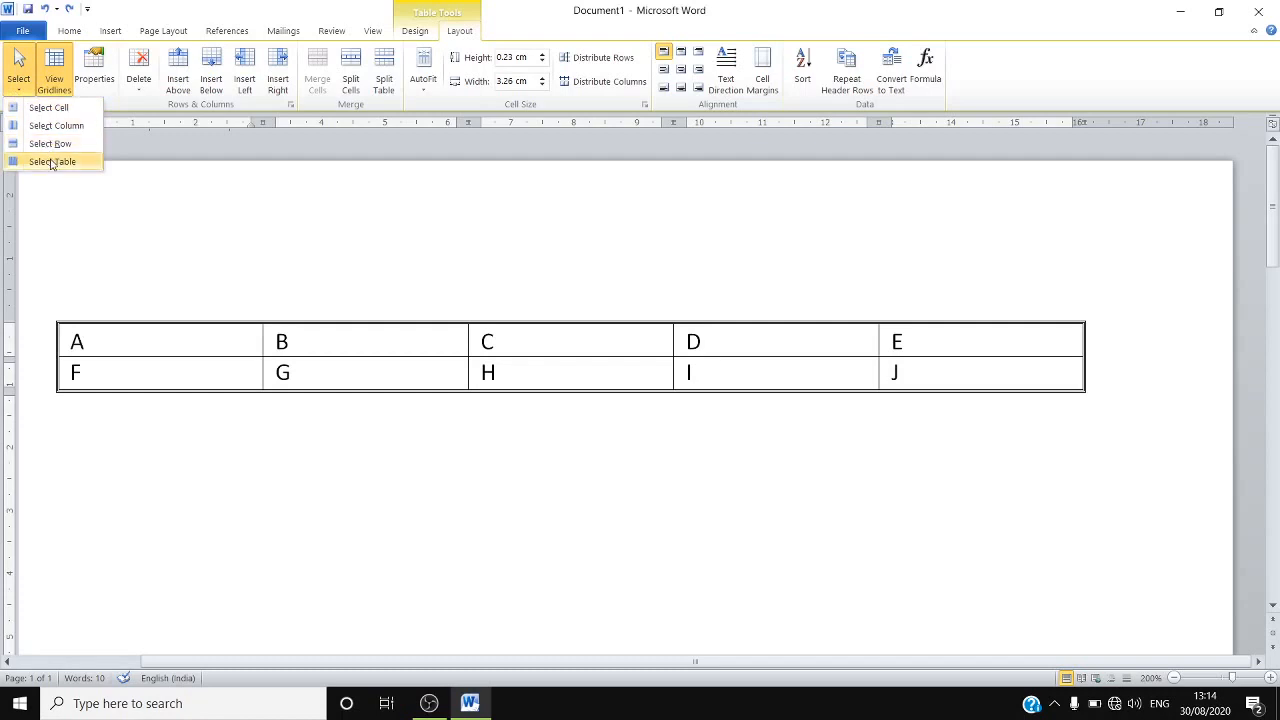
{"action": "left_click", "coordinate": [50, 144]}
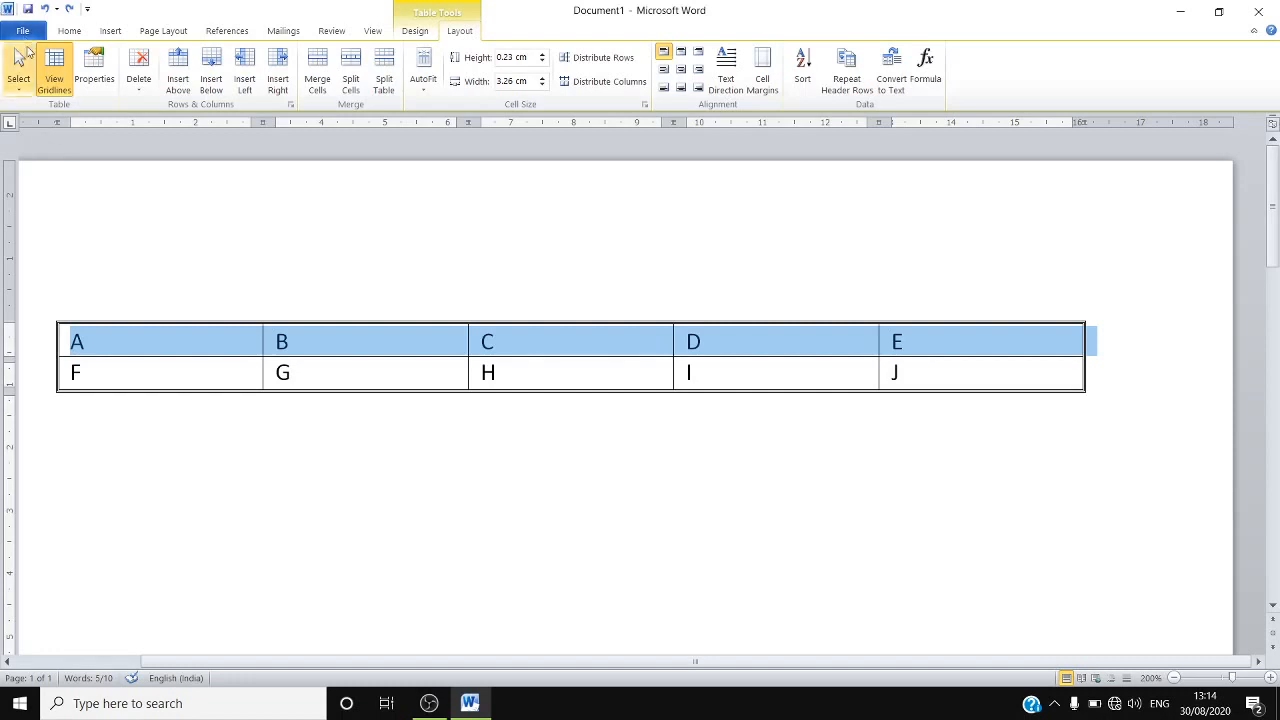
{"action": "left_click", "coordinate": [22, 85]}
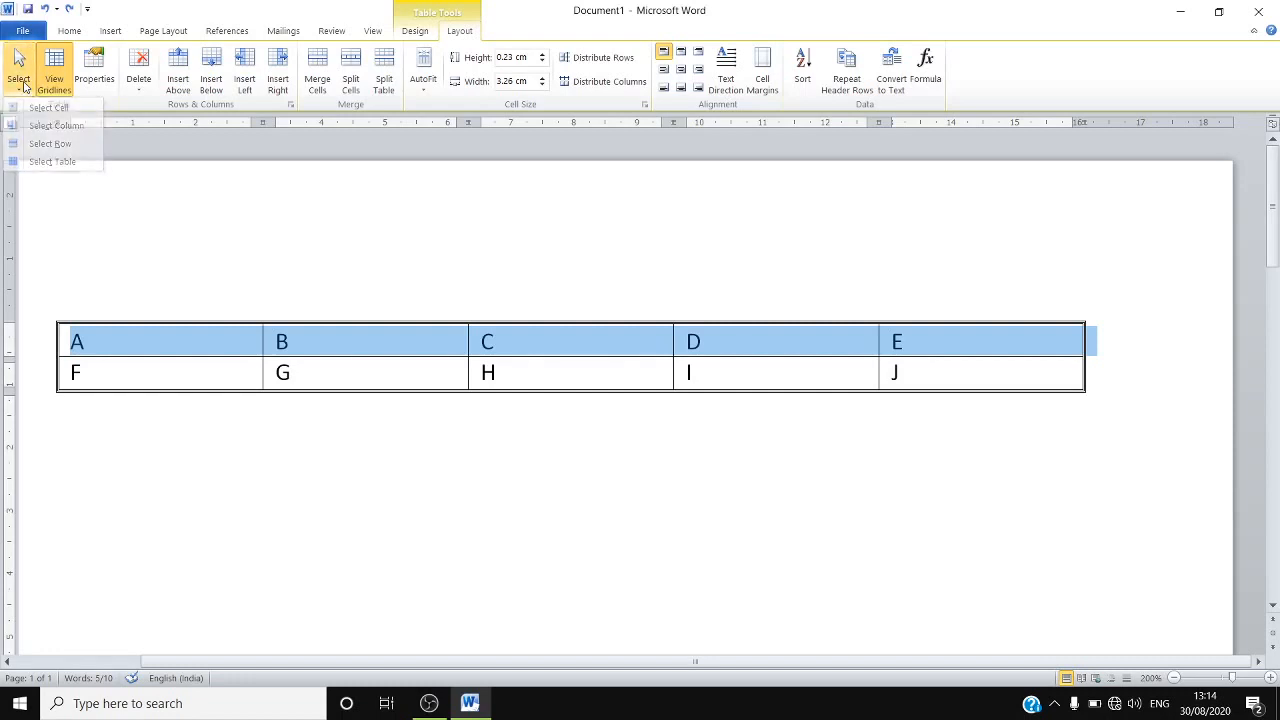
{"action": "left_click", "coordinate": [22, 85]}
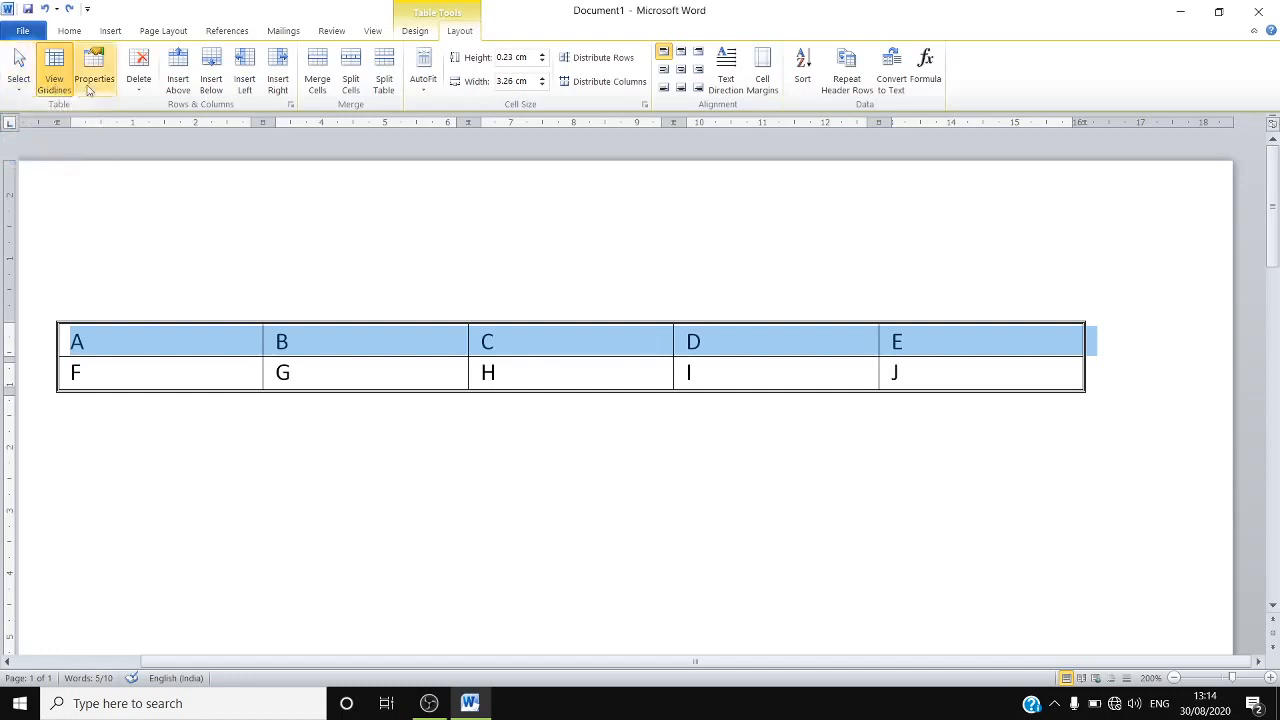
Step: Delete cell A and shift the remaining cells of its row left
{"action": "left_click", "coordinate": [158, 335]}
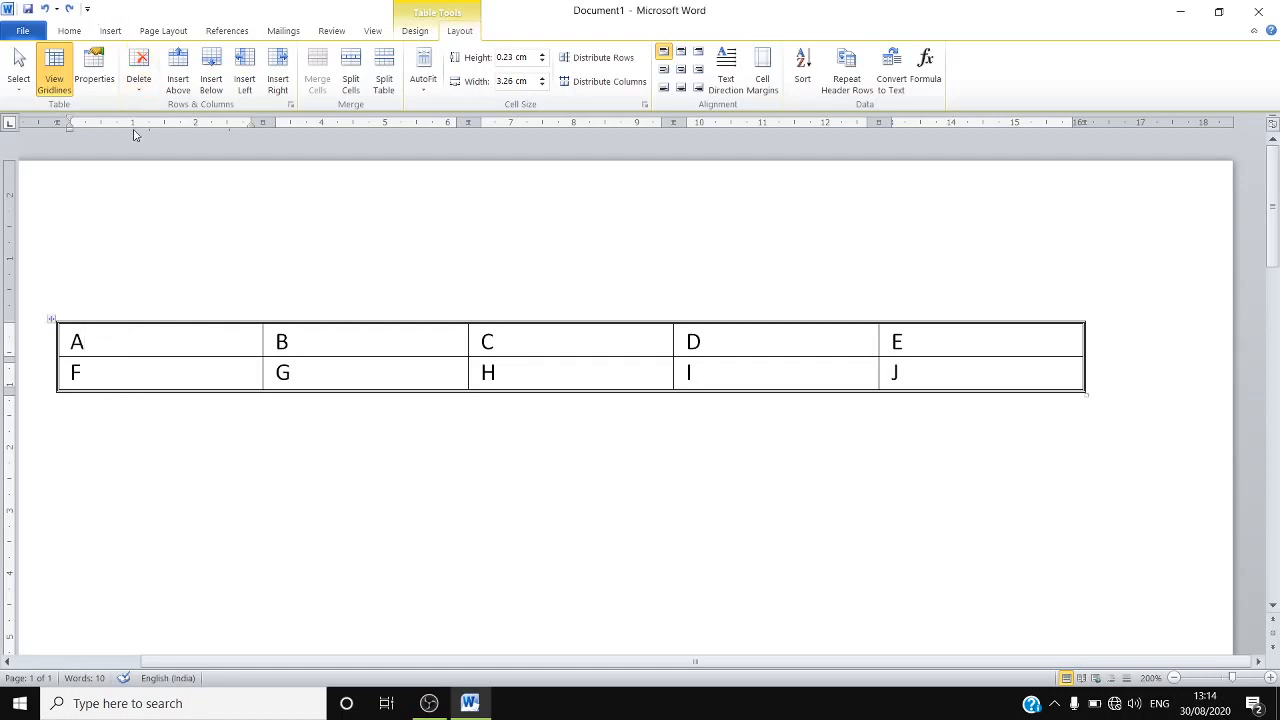
{"action": "left_click", "coordinate": [139, 94]}
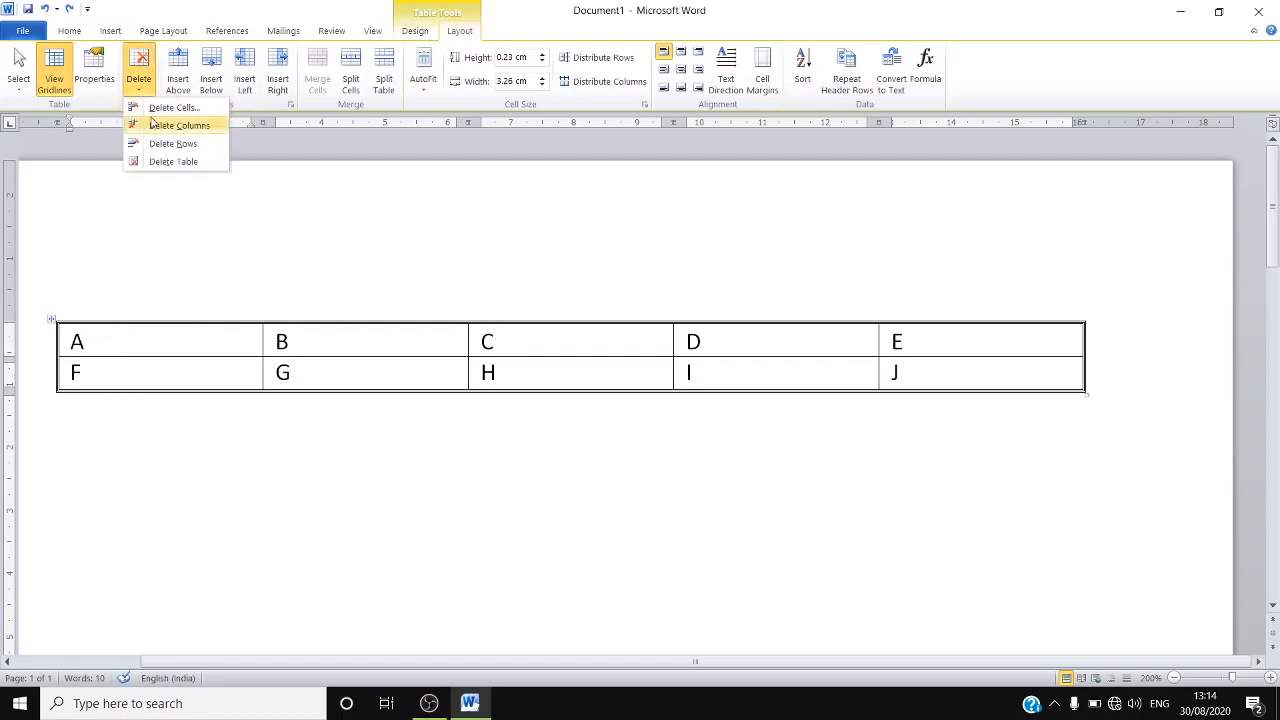
{"action": "left_click", "coordinate": [155, 107]}
{"action": "left_click", "coordinate": [599, 381]}
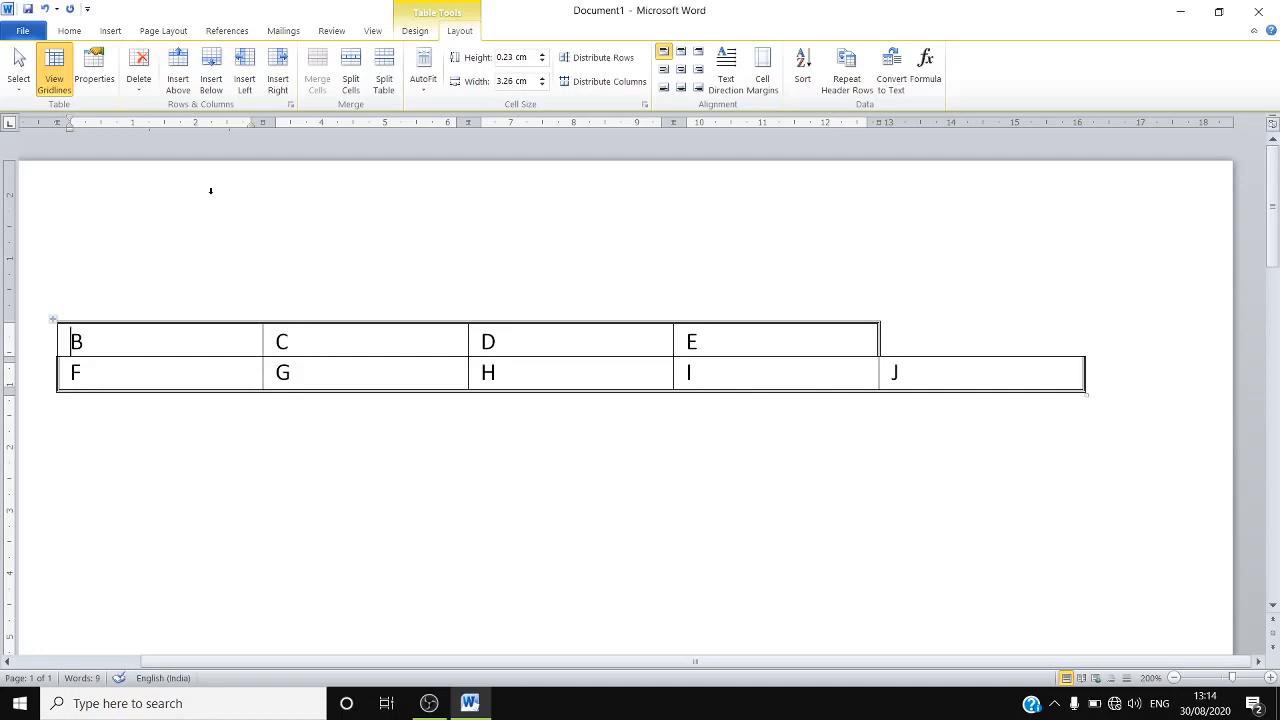
Step: Delete the row containing cells B to E and the rest of the table
{"action": "left_click", "coordinate": [145, 80]}
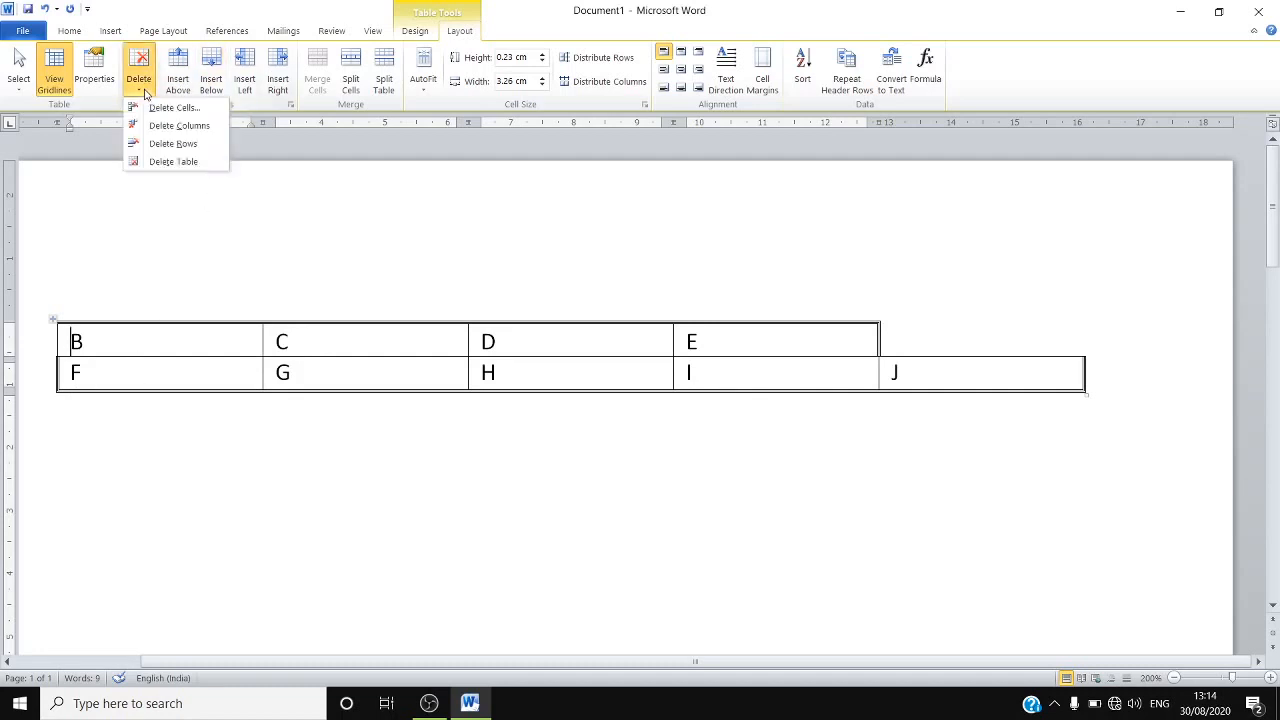
{"action": "left_click", "coordinate": [172, 143]}
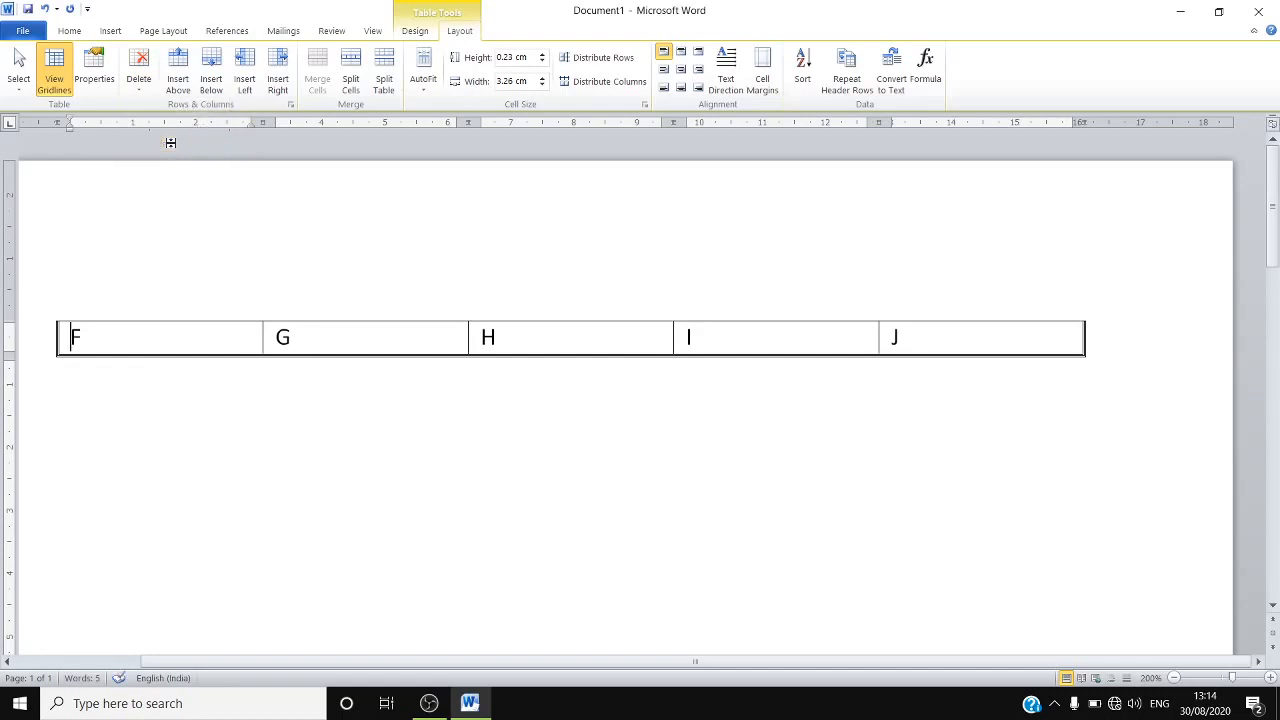
{"action": "left_click", "coordinate": [139, 70]}
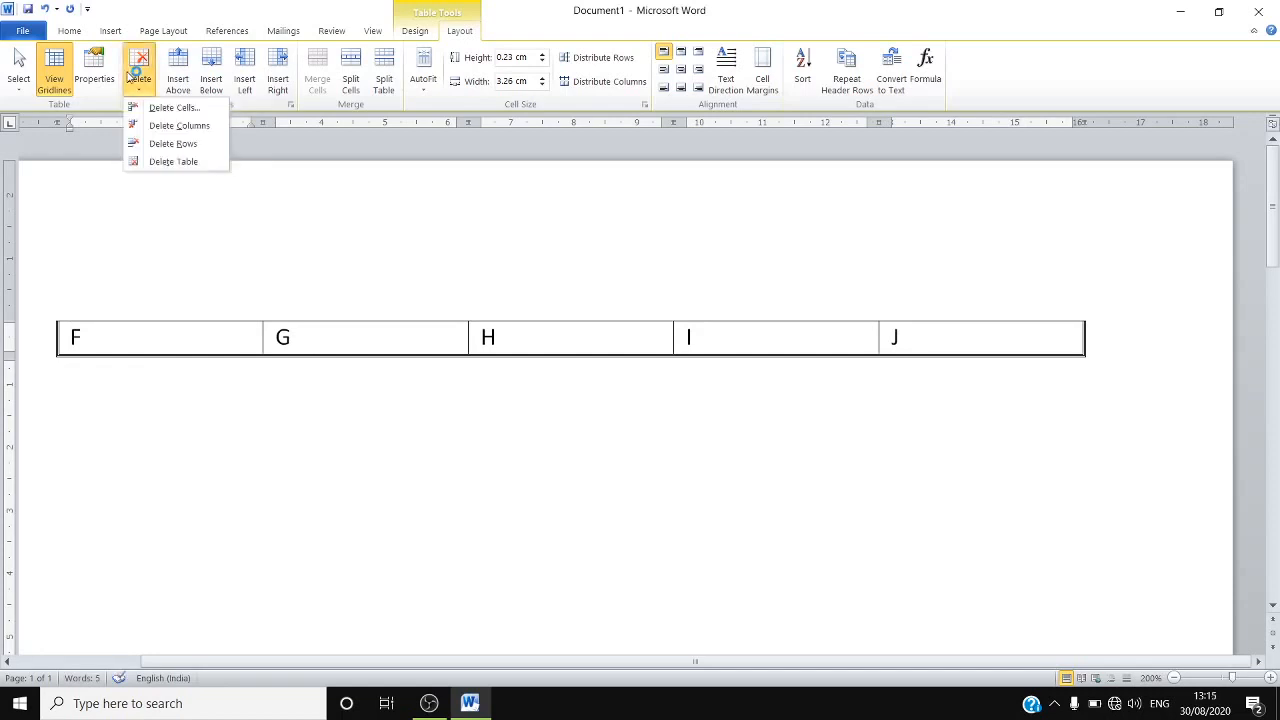
{"action": "left_click", "coordinate": [166, 163]}
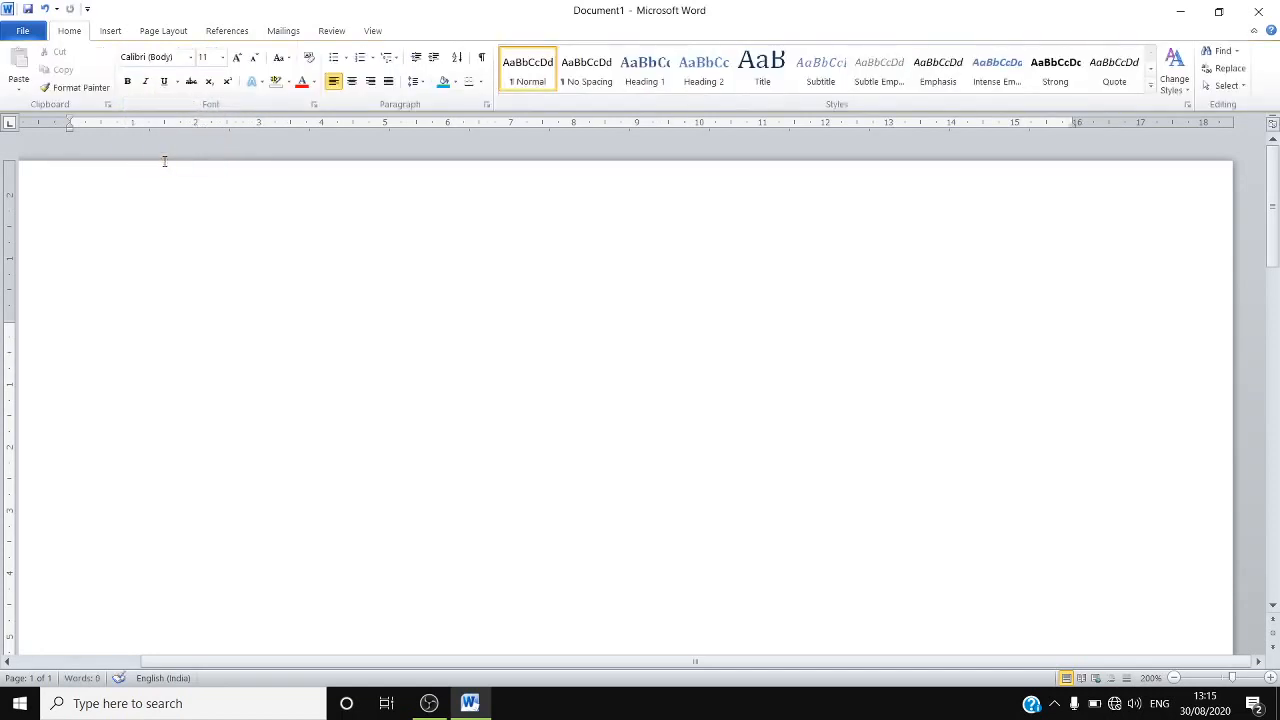
Step: Undo the cell, row and table deletions and insert an empty row above cells A to E
{"action": "key", "text": "ctrl+z"}
{"action": "key", "text": "ctrl+z"}
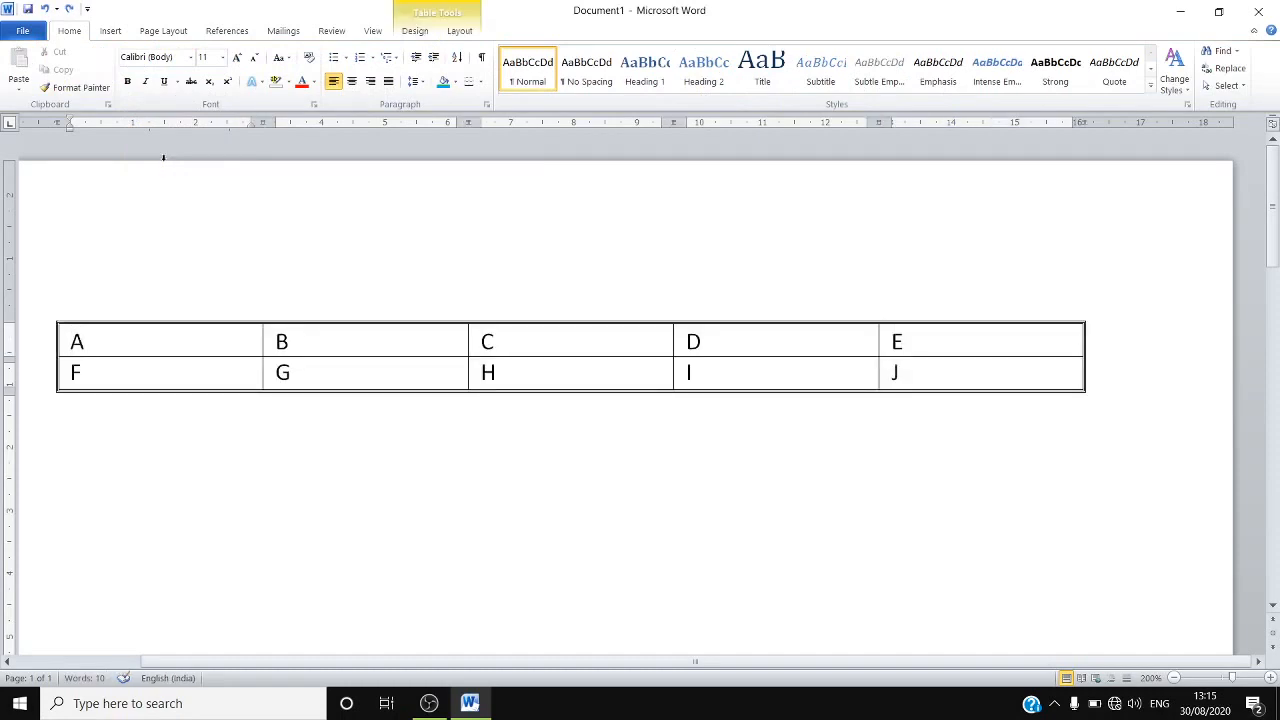
{"action": "left_click", "coordinate": [460, 31]}
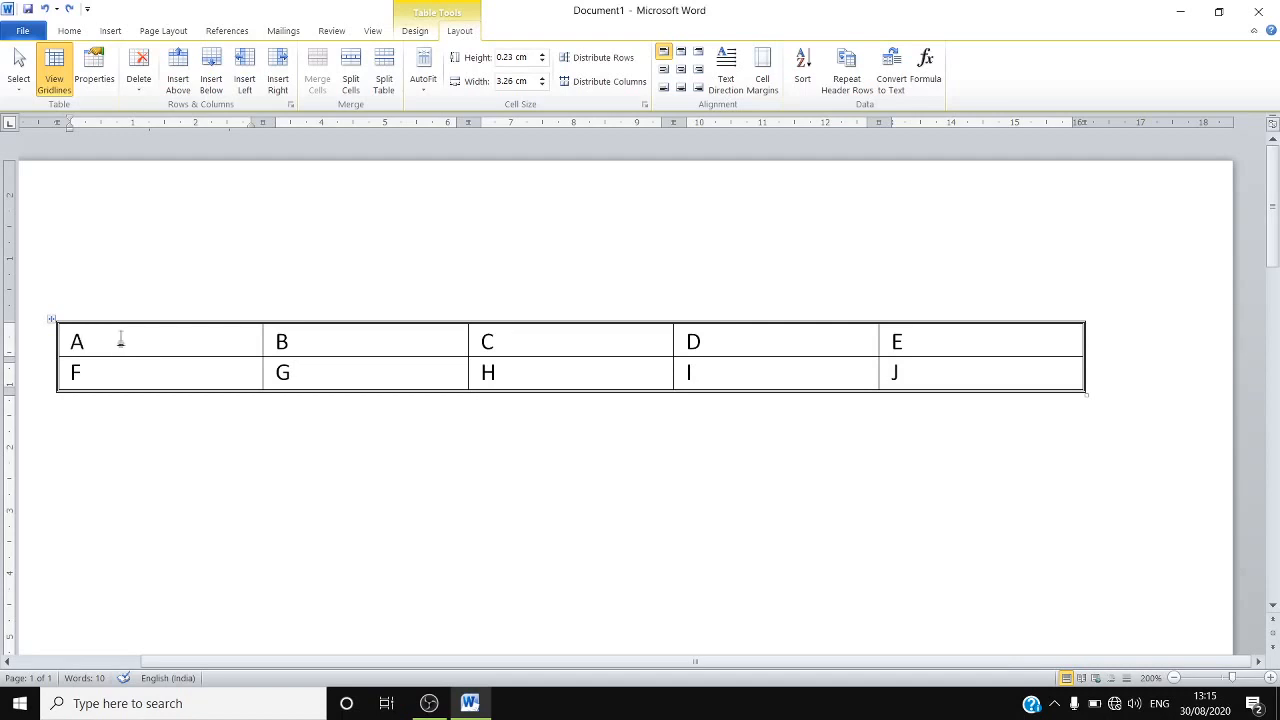
{"action": "left_click", "coordinate": [177, 85]}
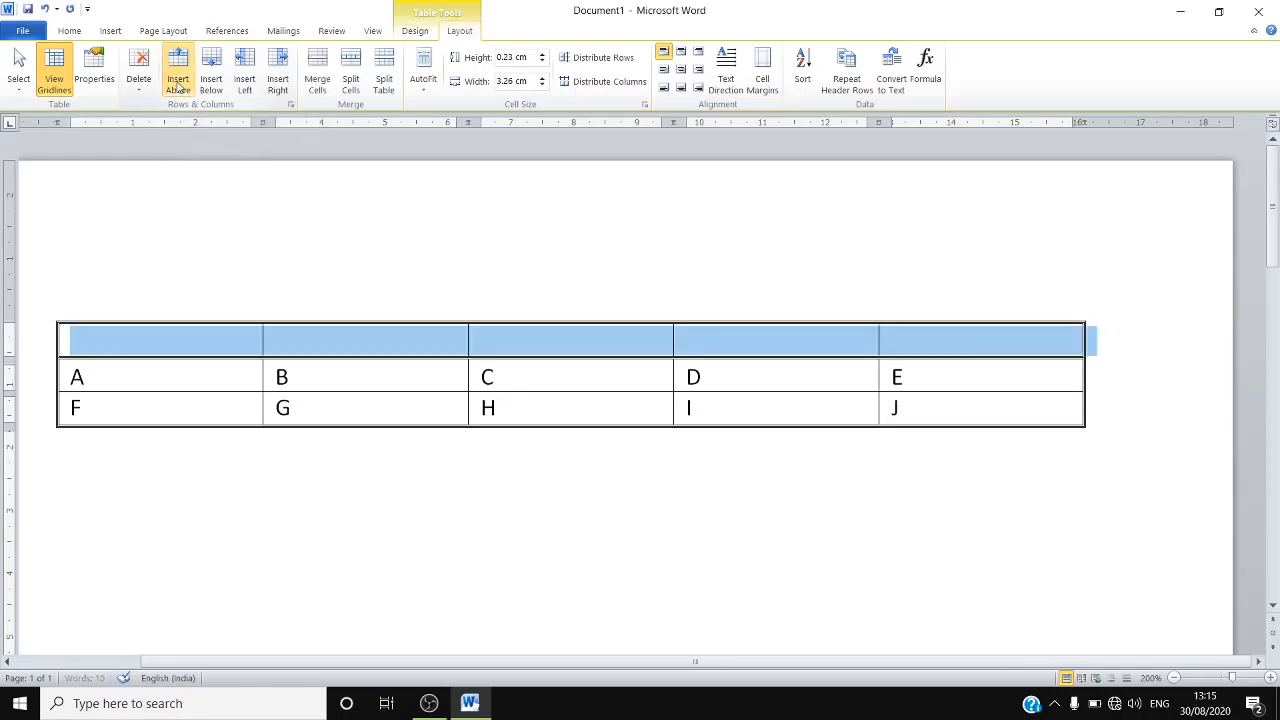
Step: Insert two more empty rows at the start of the table and two empty rows below the row containing F to J
{"action": "left_click", "coordinate": [177, 85]}
{"action": "left_click", "coordinate": [177, 85]}
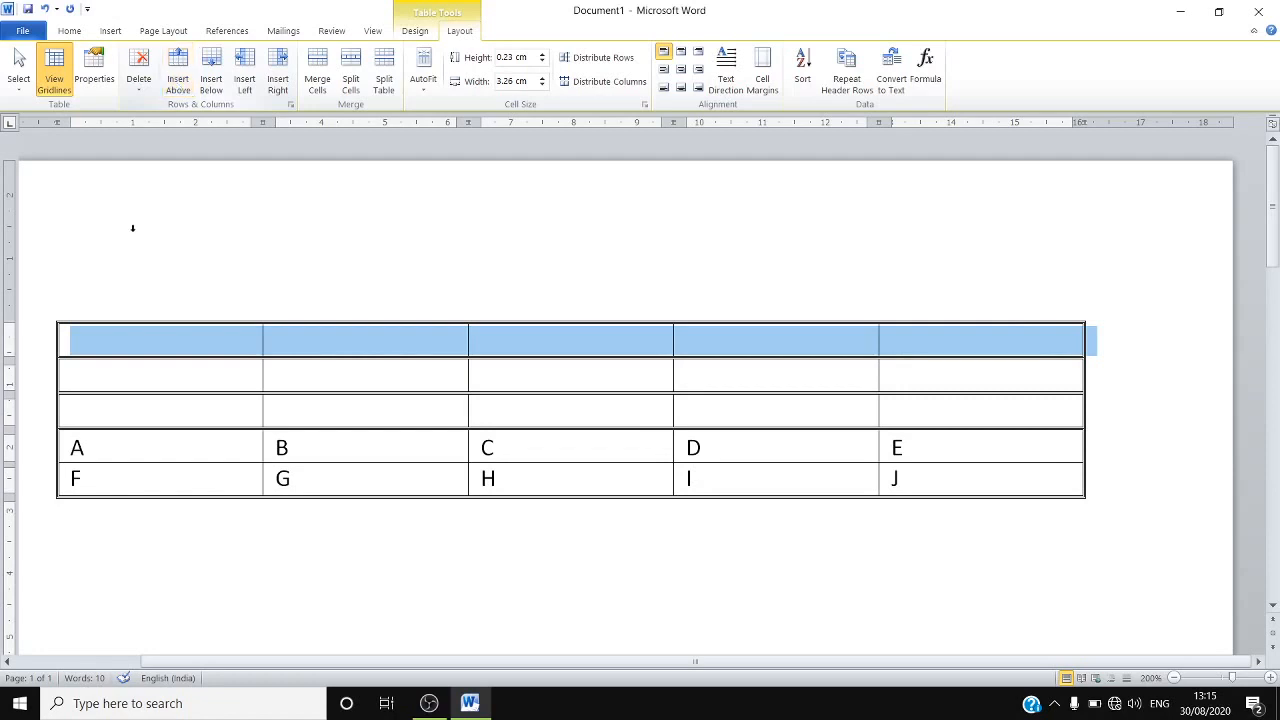
{"action": "left_click", "coordinate": [113, 470]}
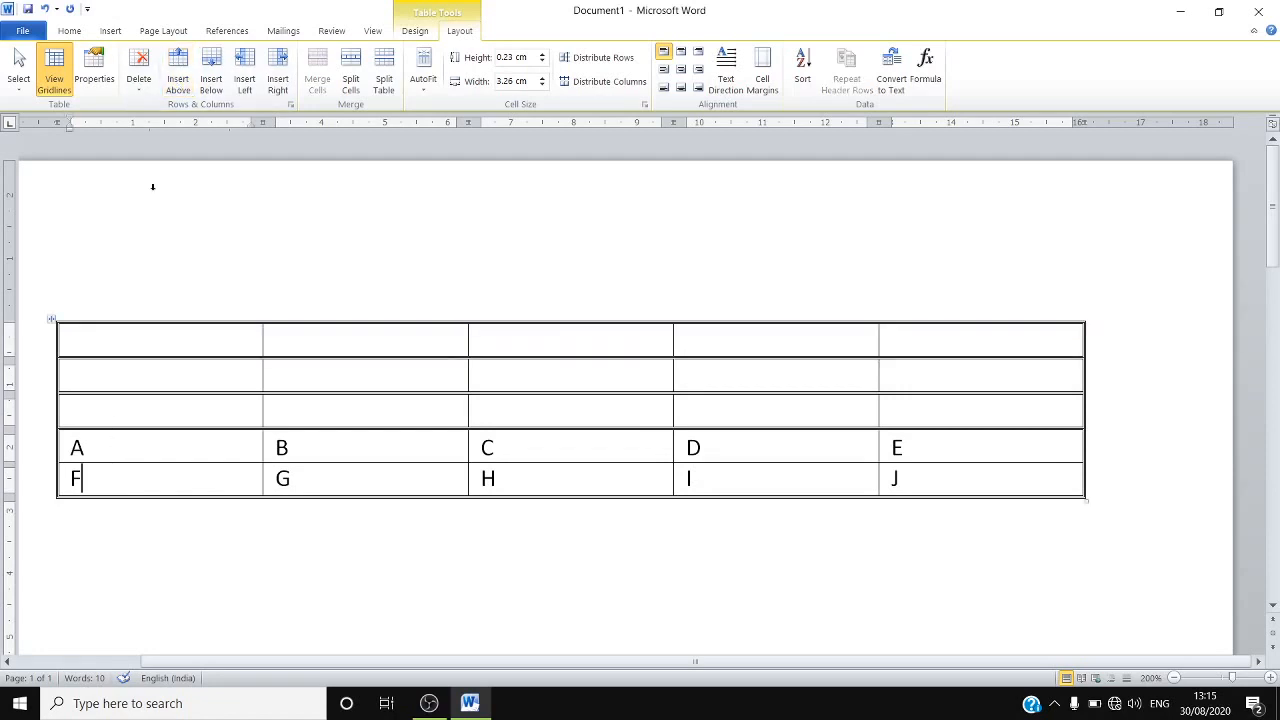
{"action": "left_click", "coordinate": [211, 72]}
{"action": "left_click", "coordinate": [211, 72]}
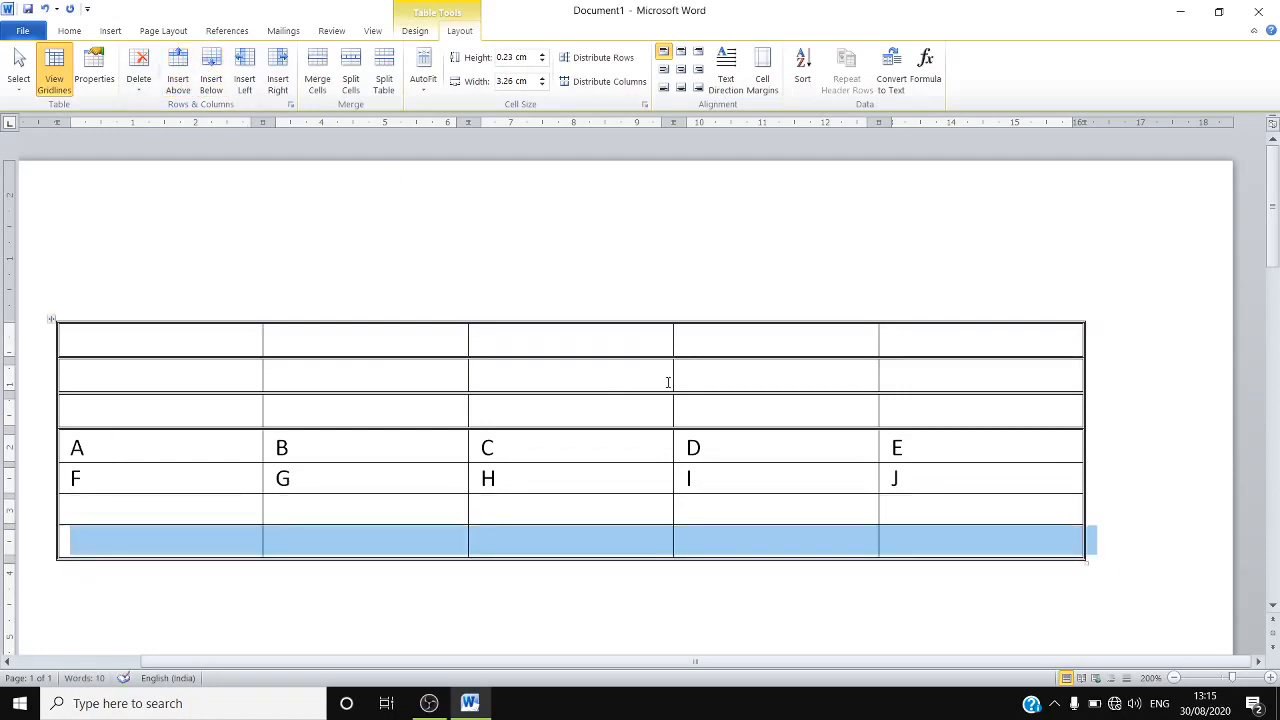
Step: Insert one empty column to the left and one to the right of the table column containing C and H
{"action": "left_click", "coordinate": [536, 456]}
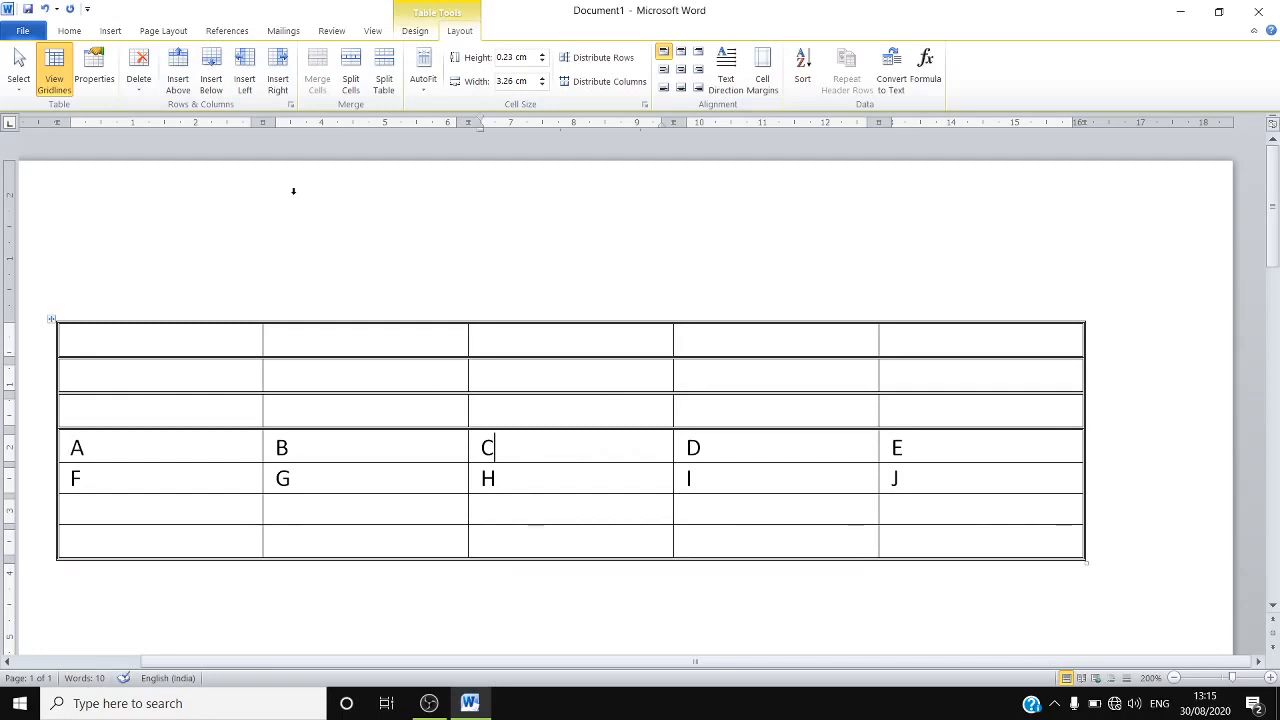
{"action": "left_click", "coordinate": [245, 84]}
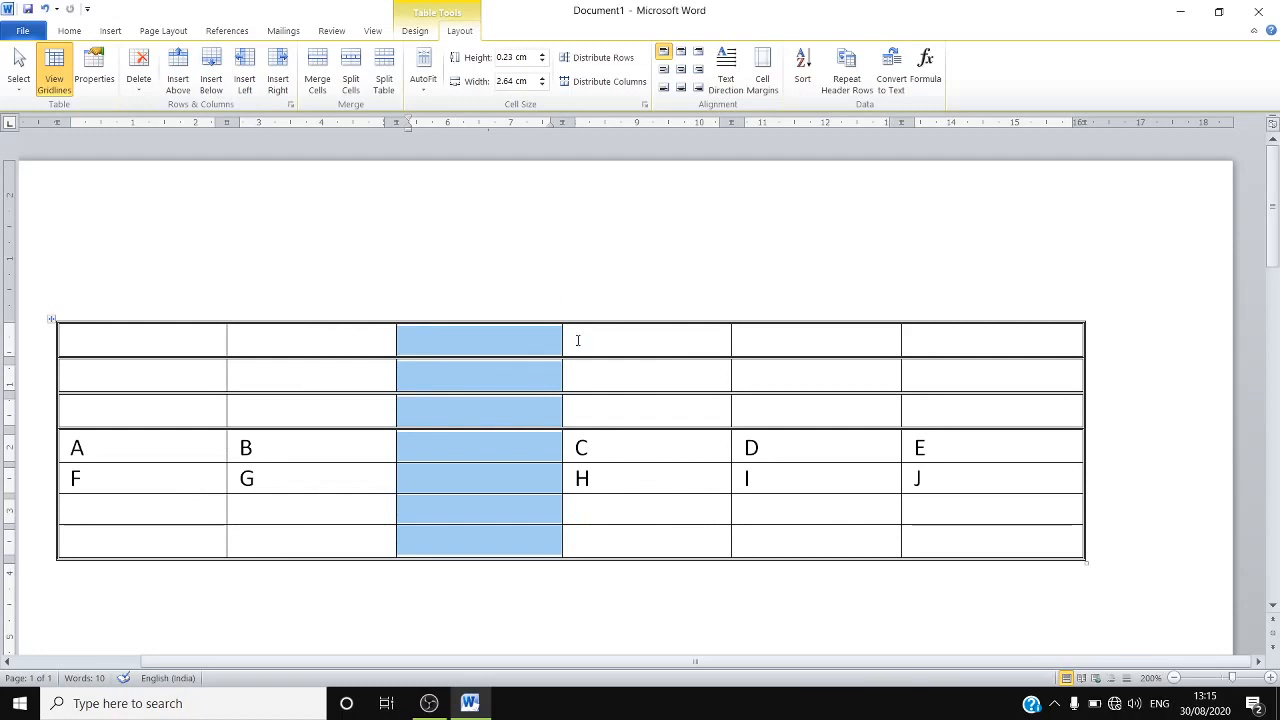
{"action": "left_click", "coordinate": [660, 445]}
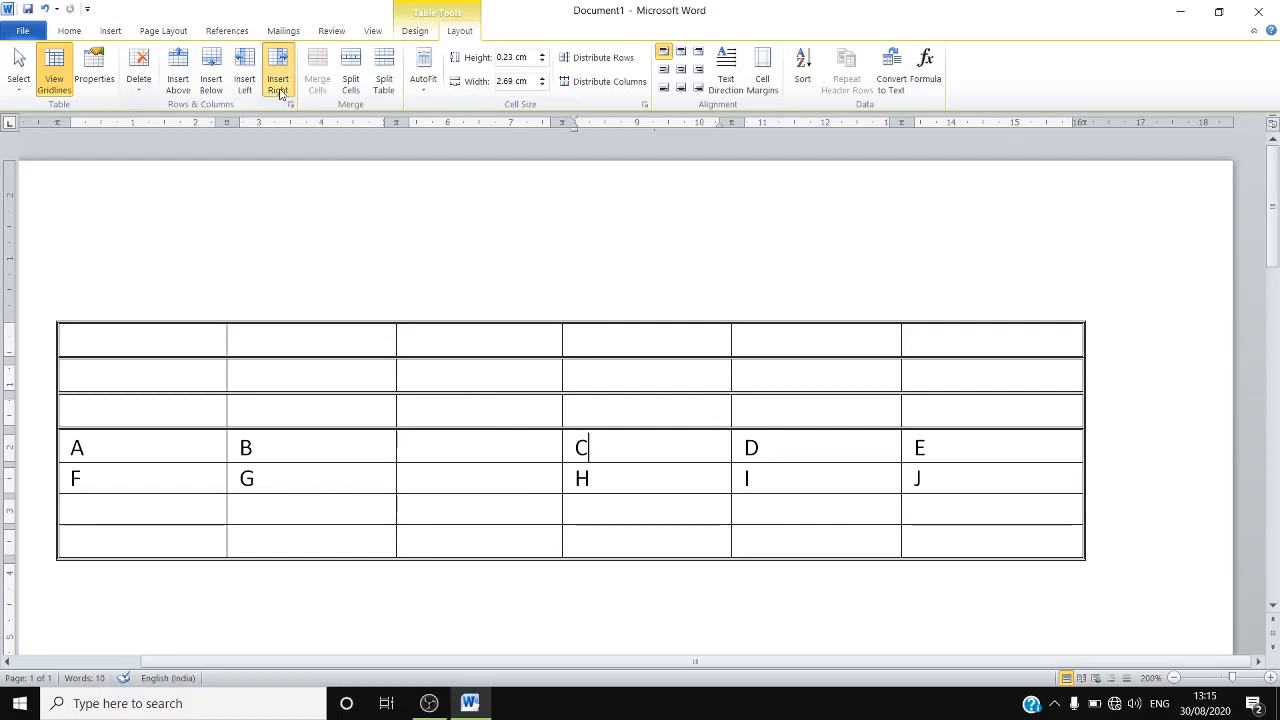
{"action": "left_click", "coordinate": [278, 85]}
{"action": "left_click", "coordinate": [600, 453]}
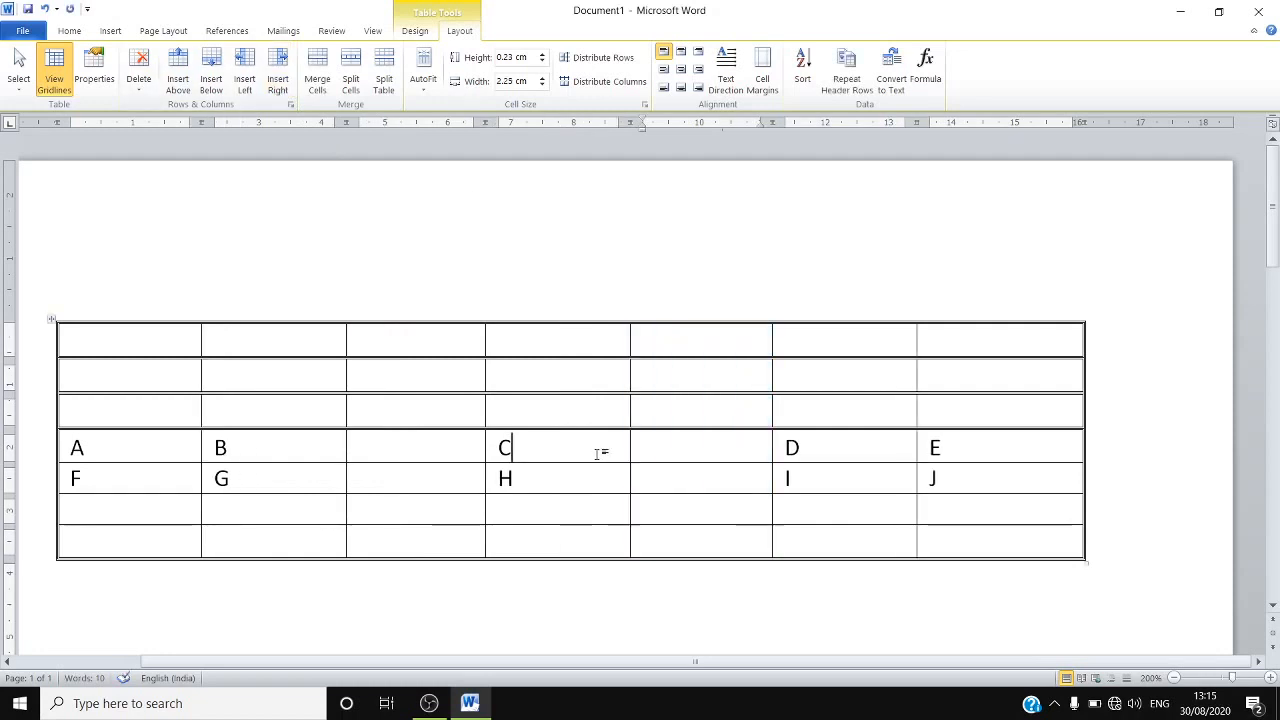
{"action": "left_click", "coordinate": [253, 419]}
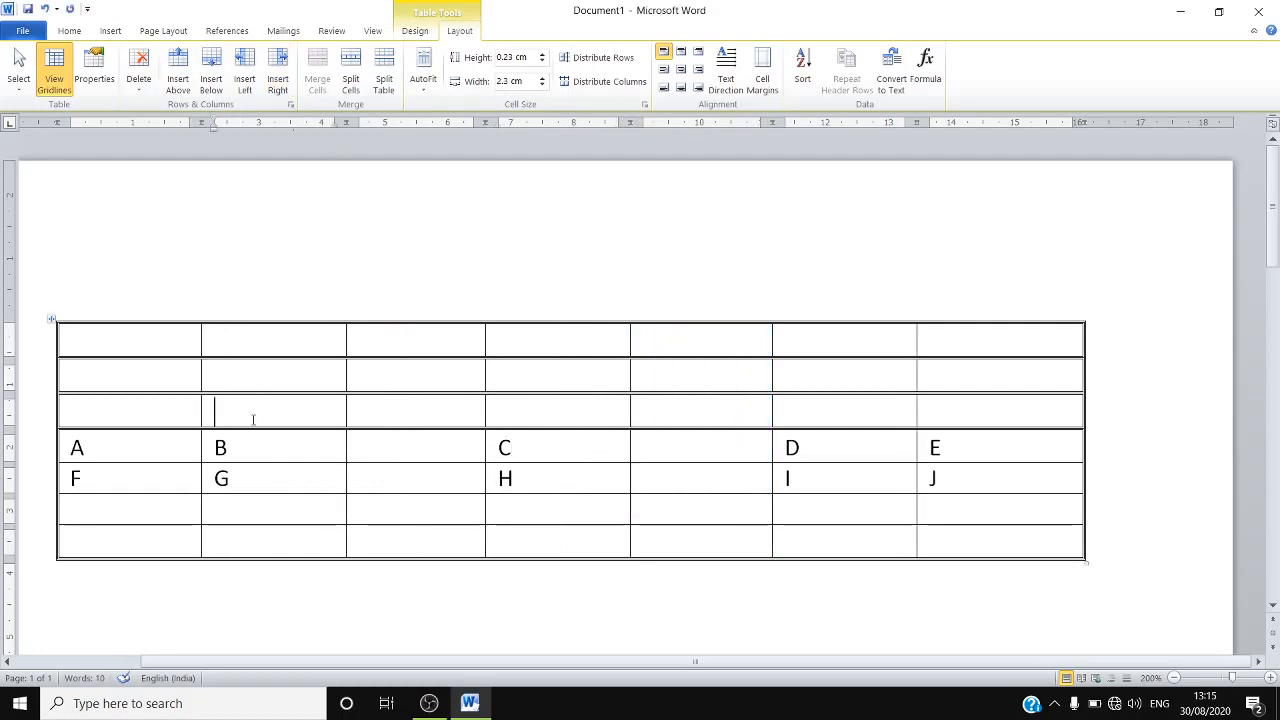
{"action": "left_click", "coordinate": [421, 38]}
{"action": "left_click", "coordinate": [458, 36]}
{"action": "left_click", "coordinate": [432, 703]}
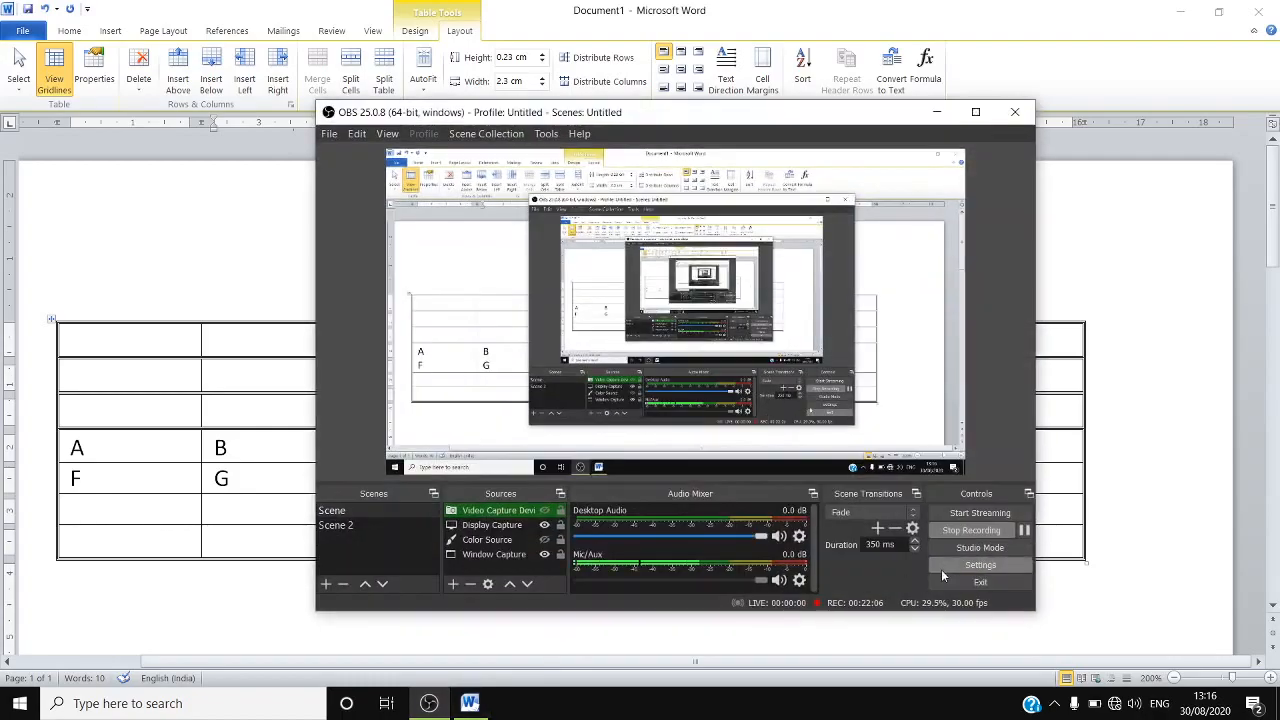